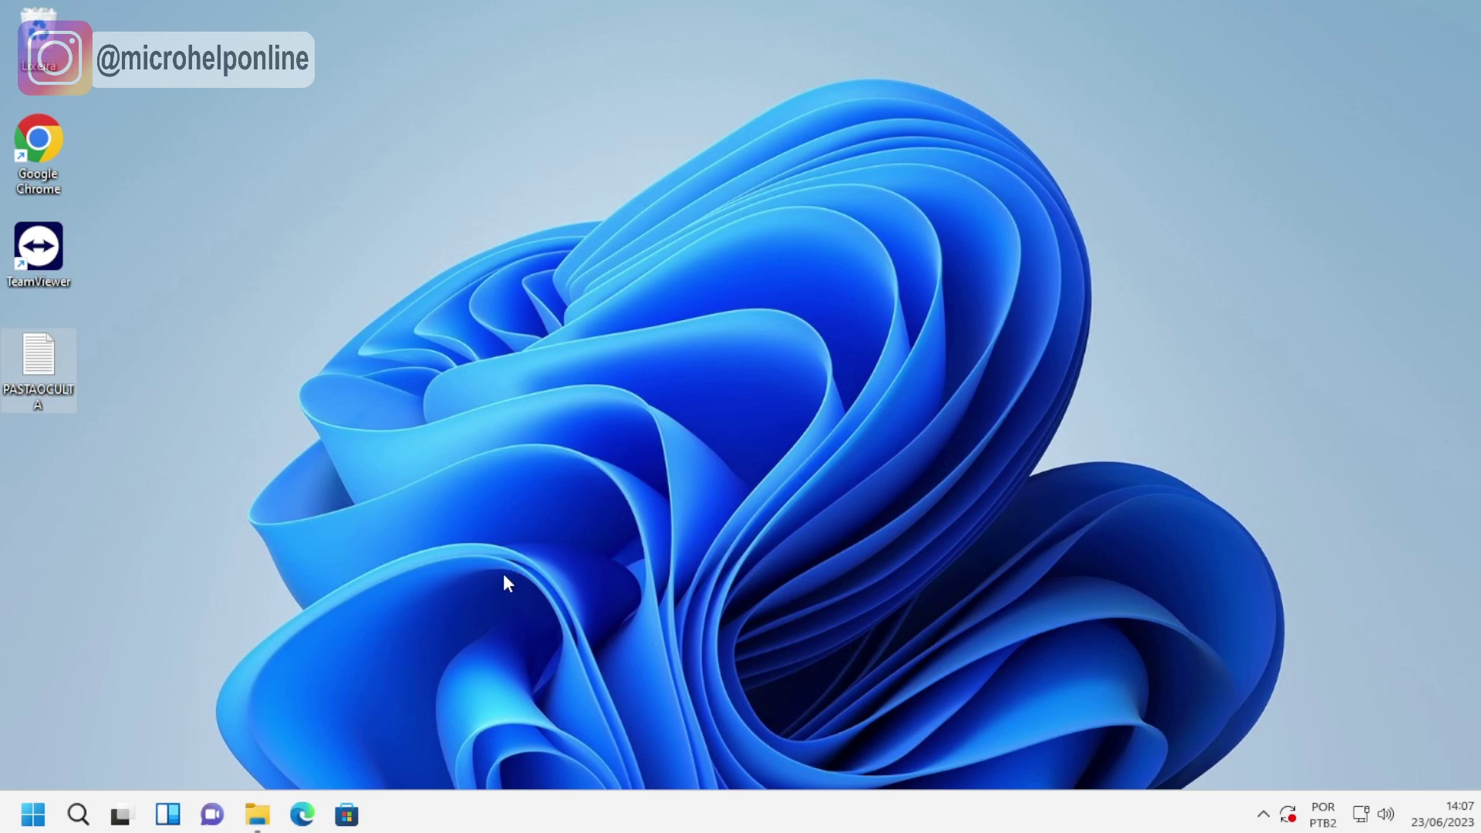
Open the PASTAOCULTA script and select all of its text.
double_click(35, 382)
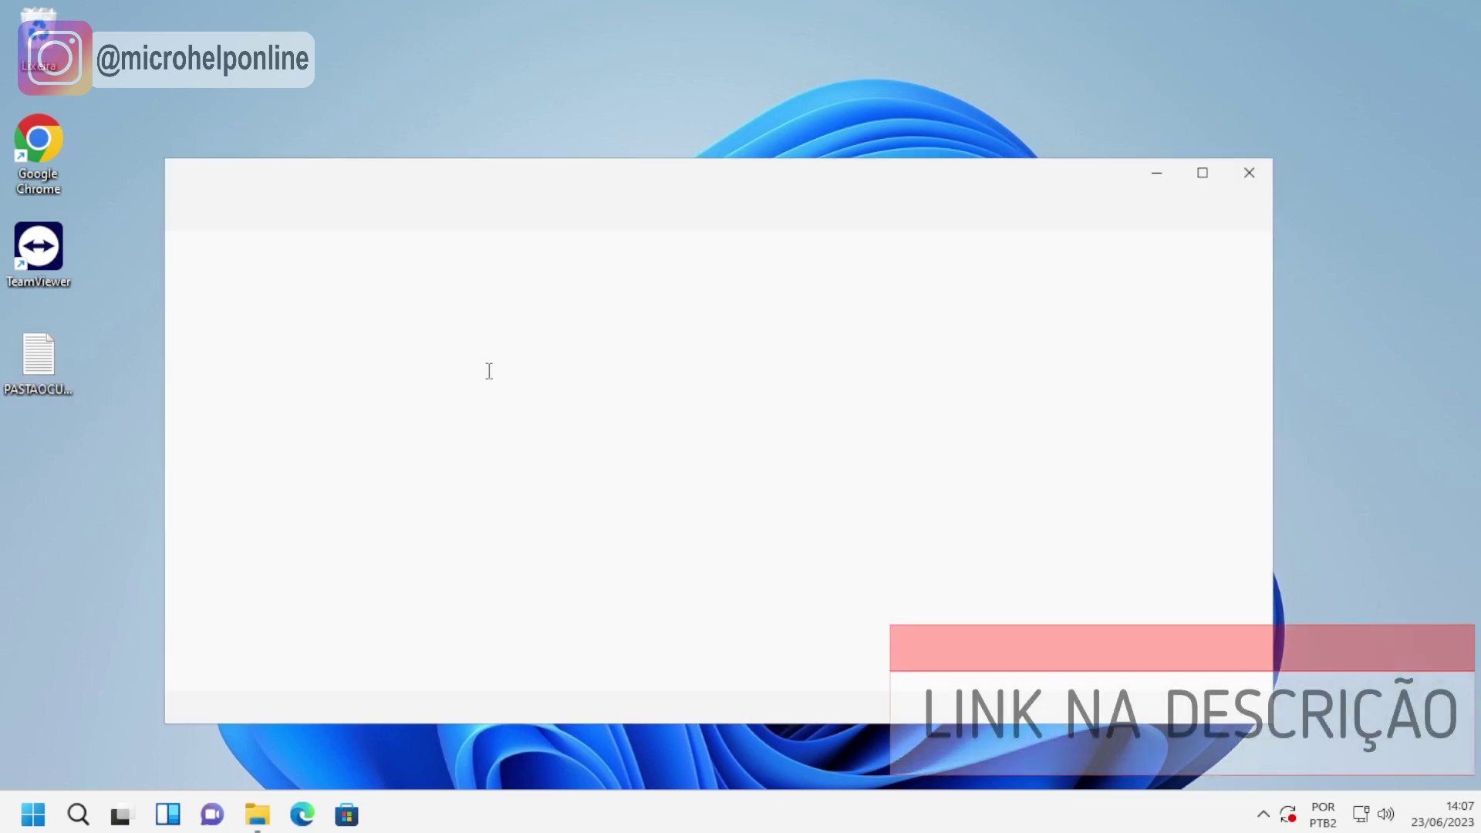
left_click_drag(575, 179, 587, 103)
scroll(520, 351, "down", 3)
scroll(520, 351, "up", 3)
key("ctrl+a")
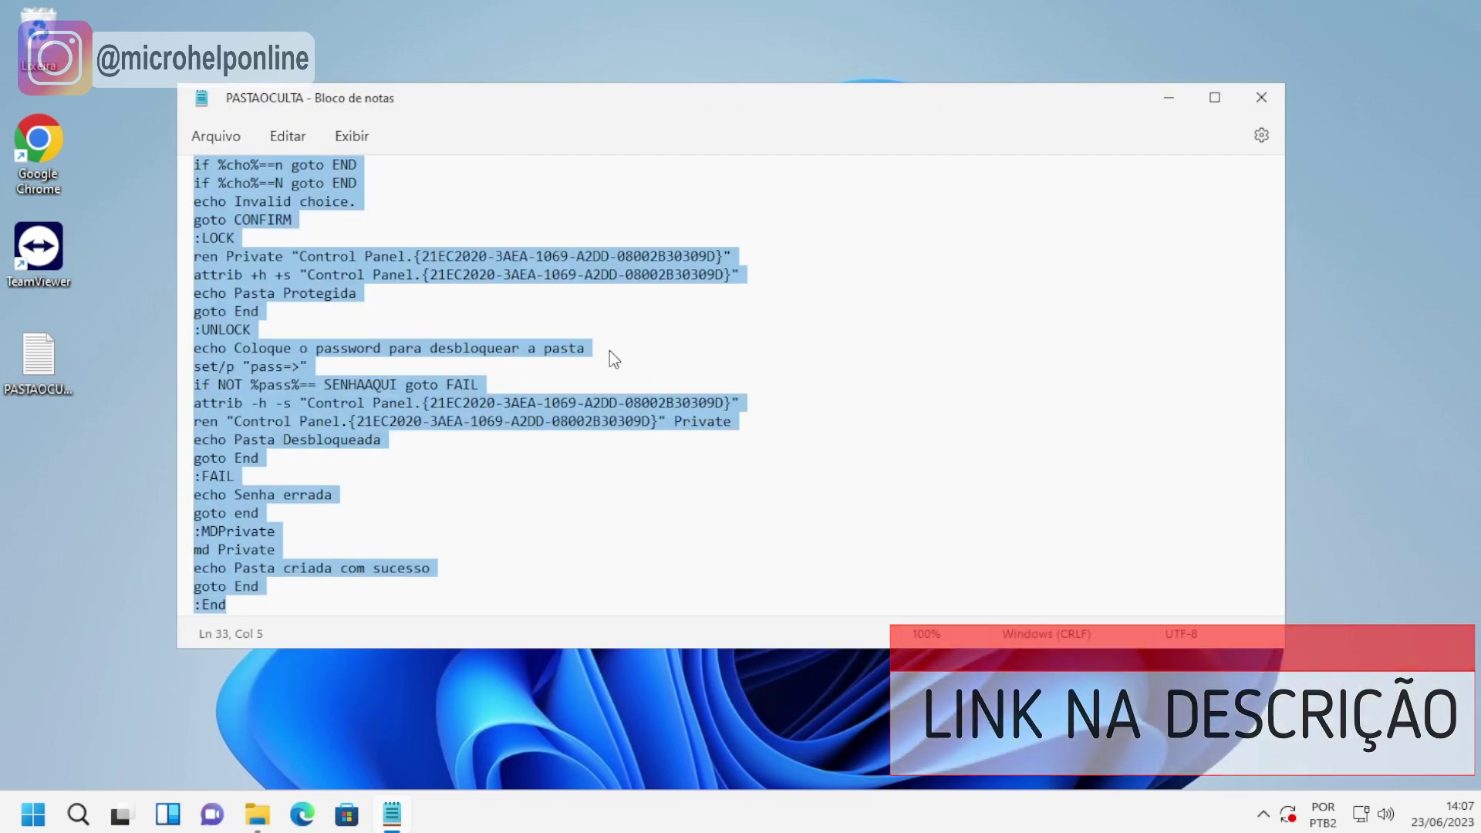
left_click(1168, 98)
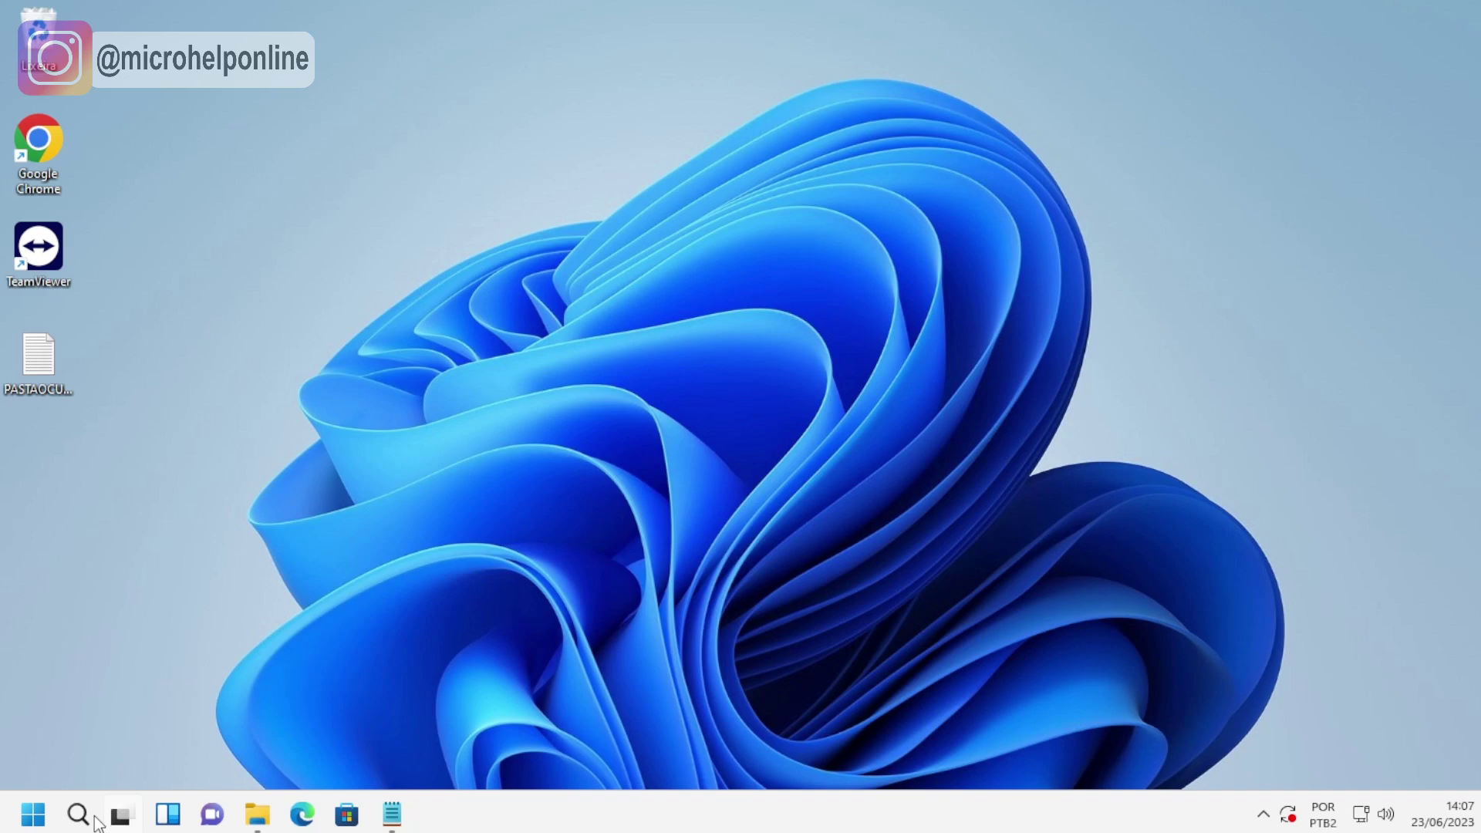
Save the script from a new Notepad as PASTA.BAT on the desktop, file type All Files.
left_click(79, 817)
type("NOTEPAD")
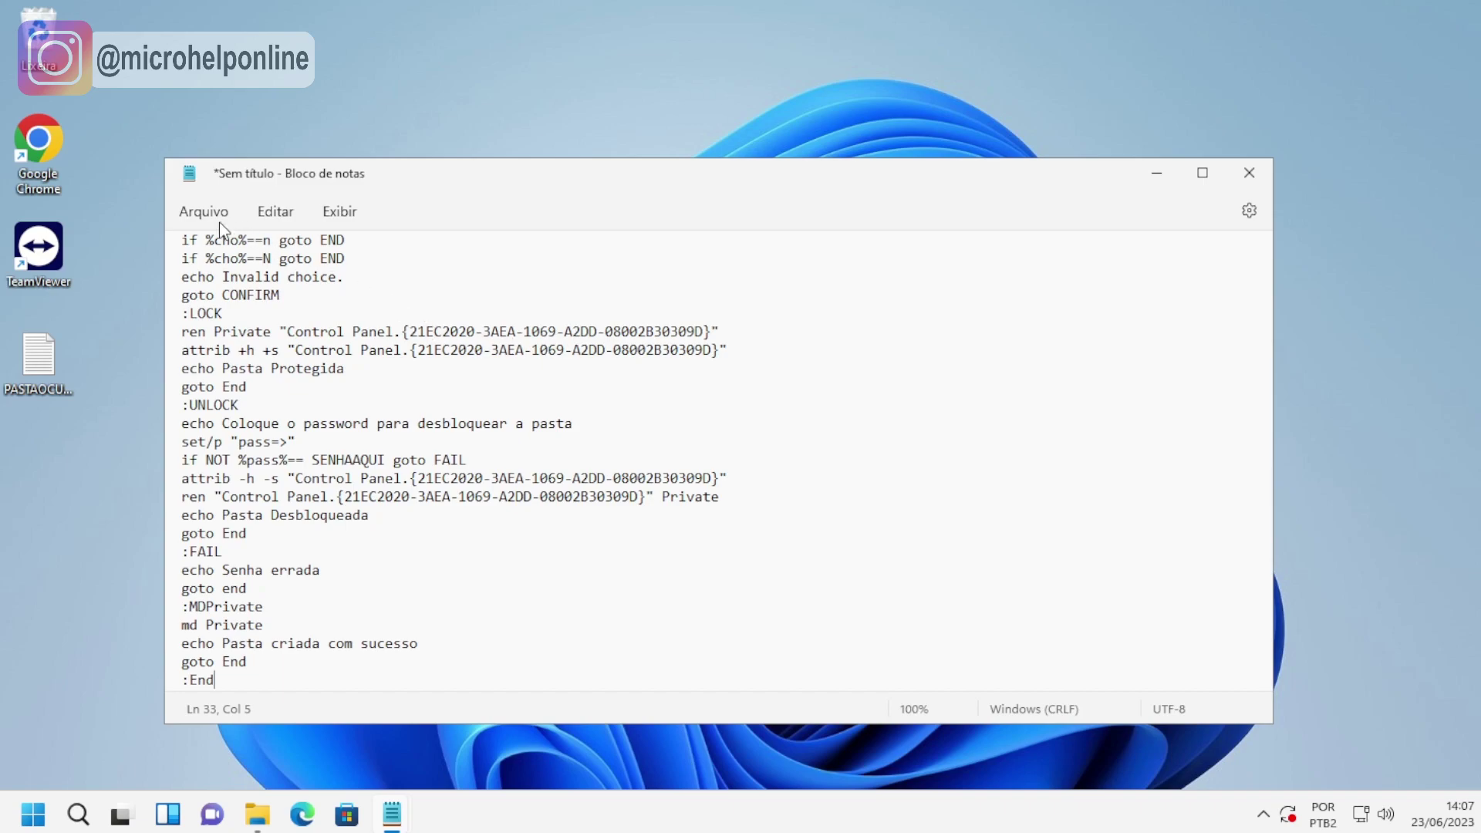
left_click(207, 213)
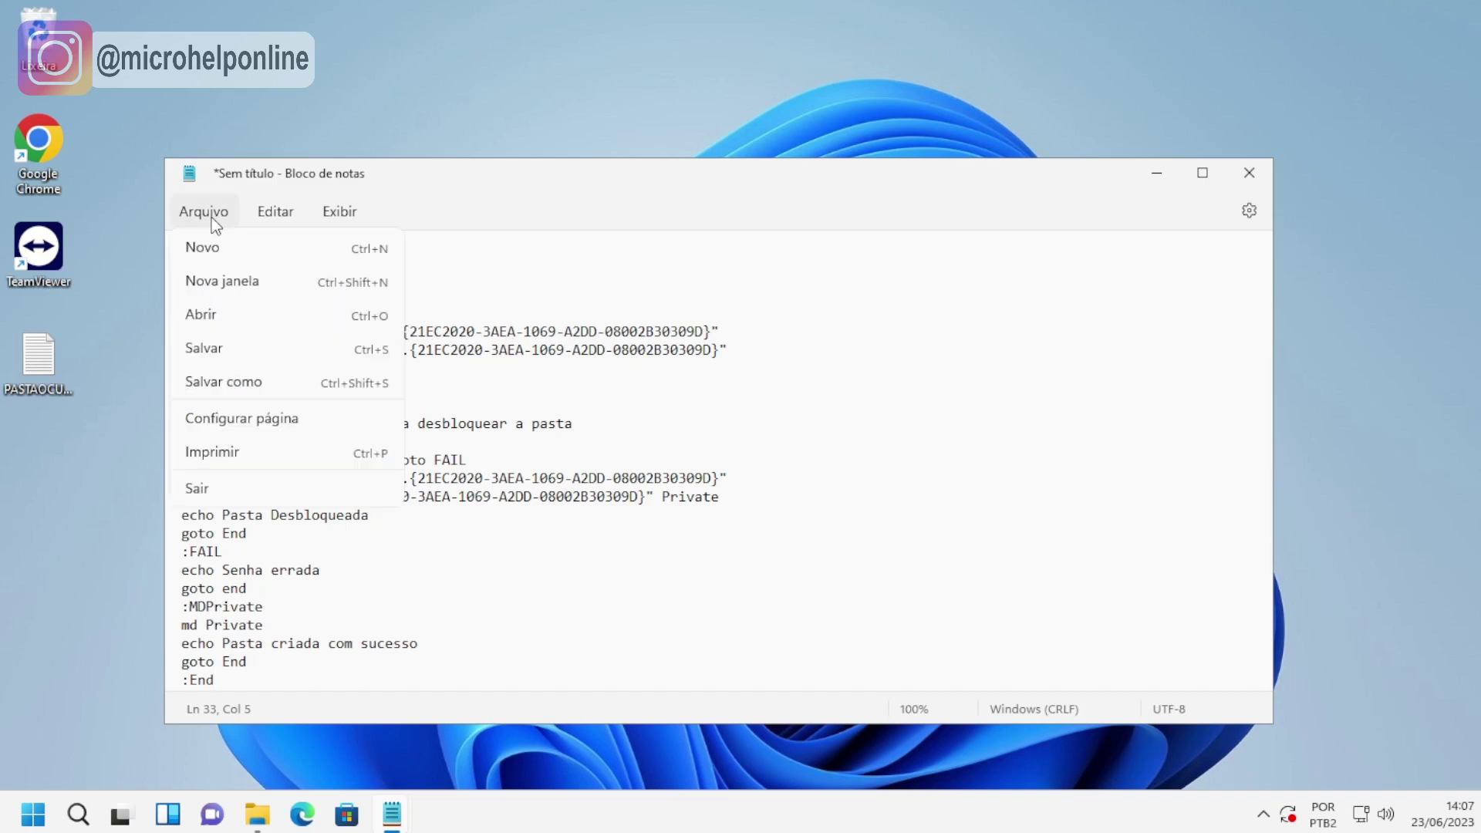
left_click(248, 383)
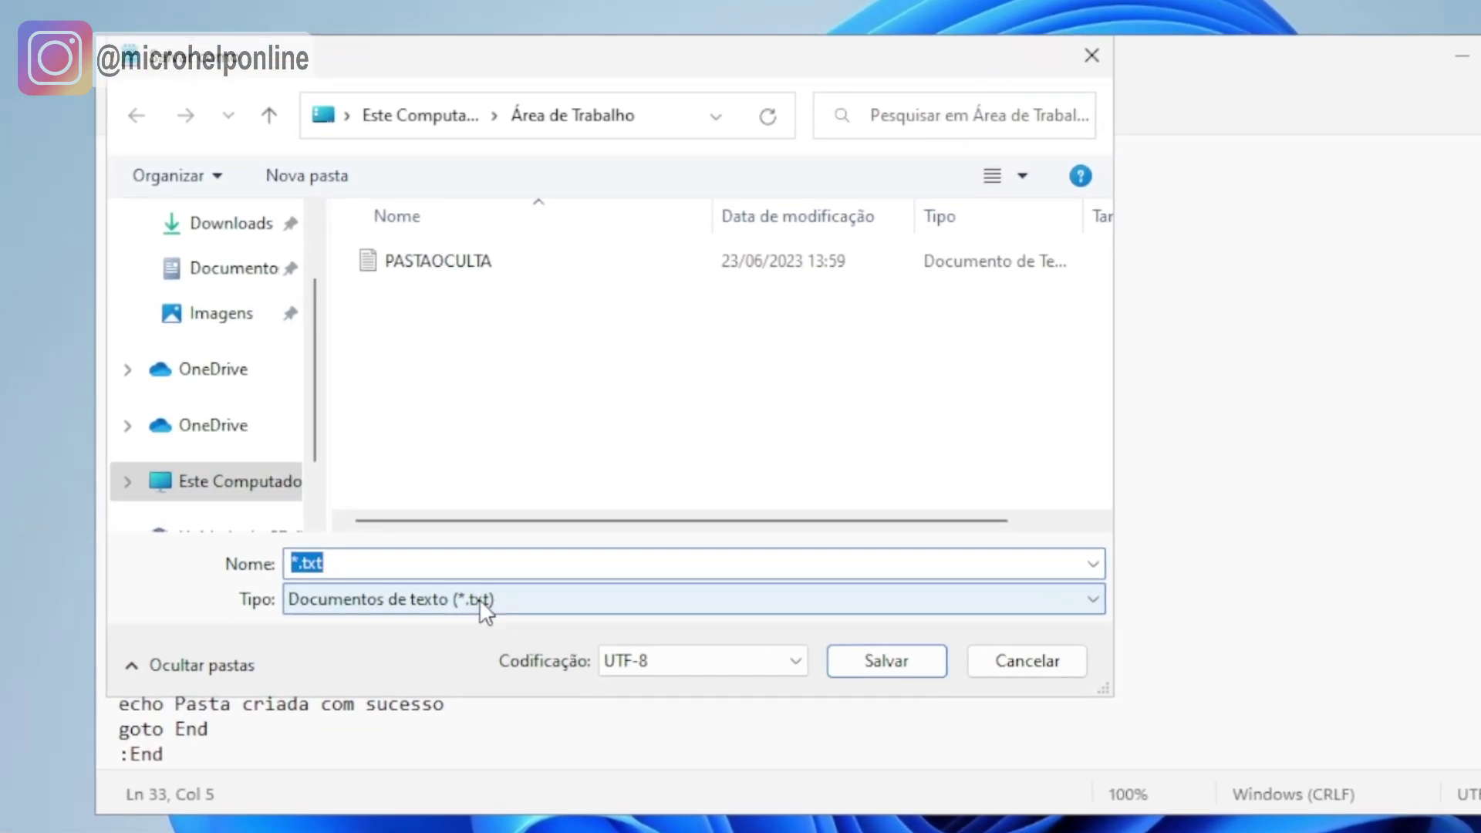
left_click(479, 599)
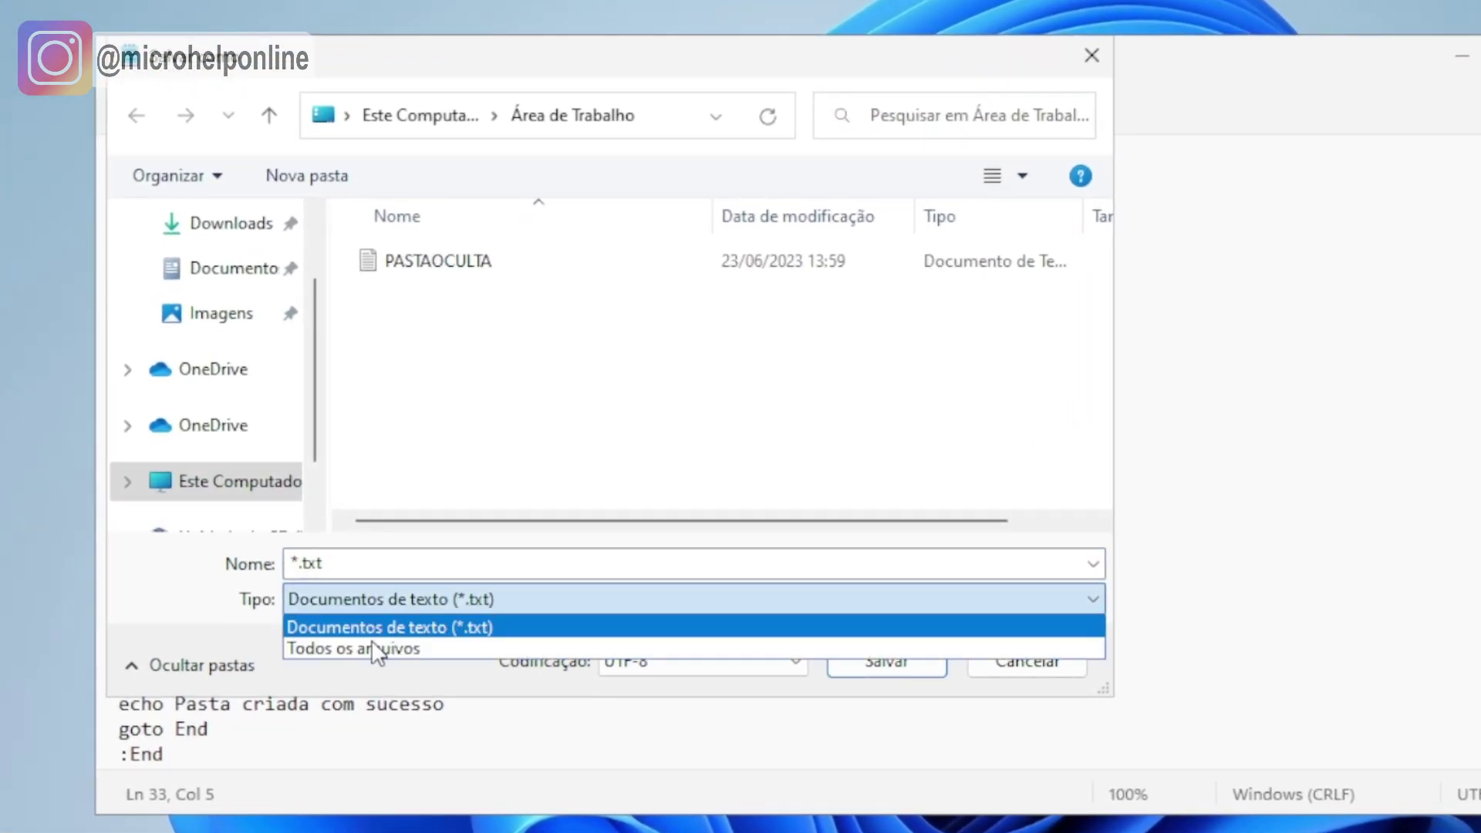
left_click(417, 649)
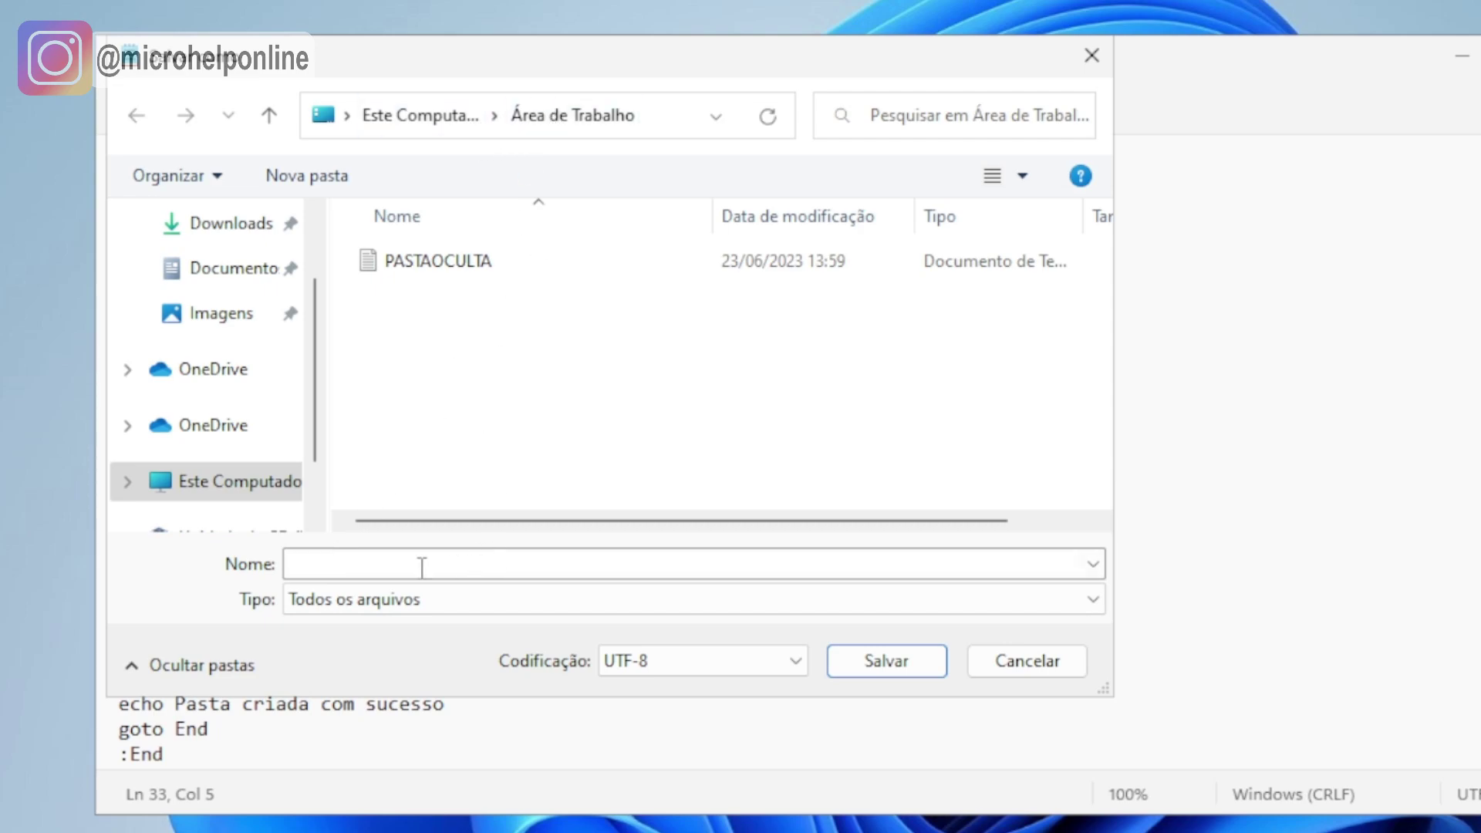
left_click(422, 567)
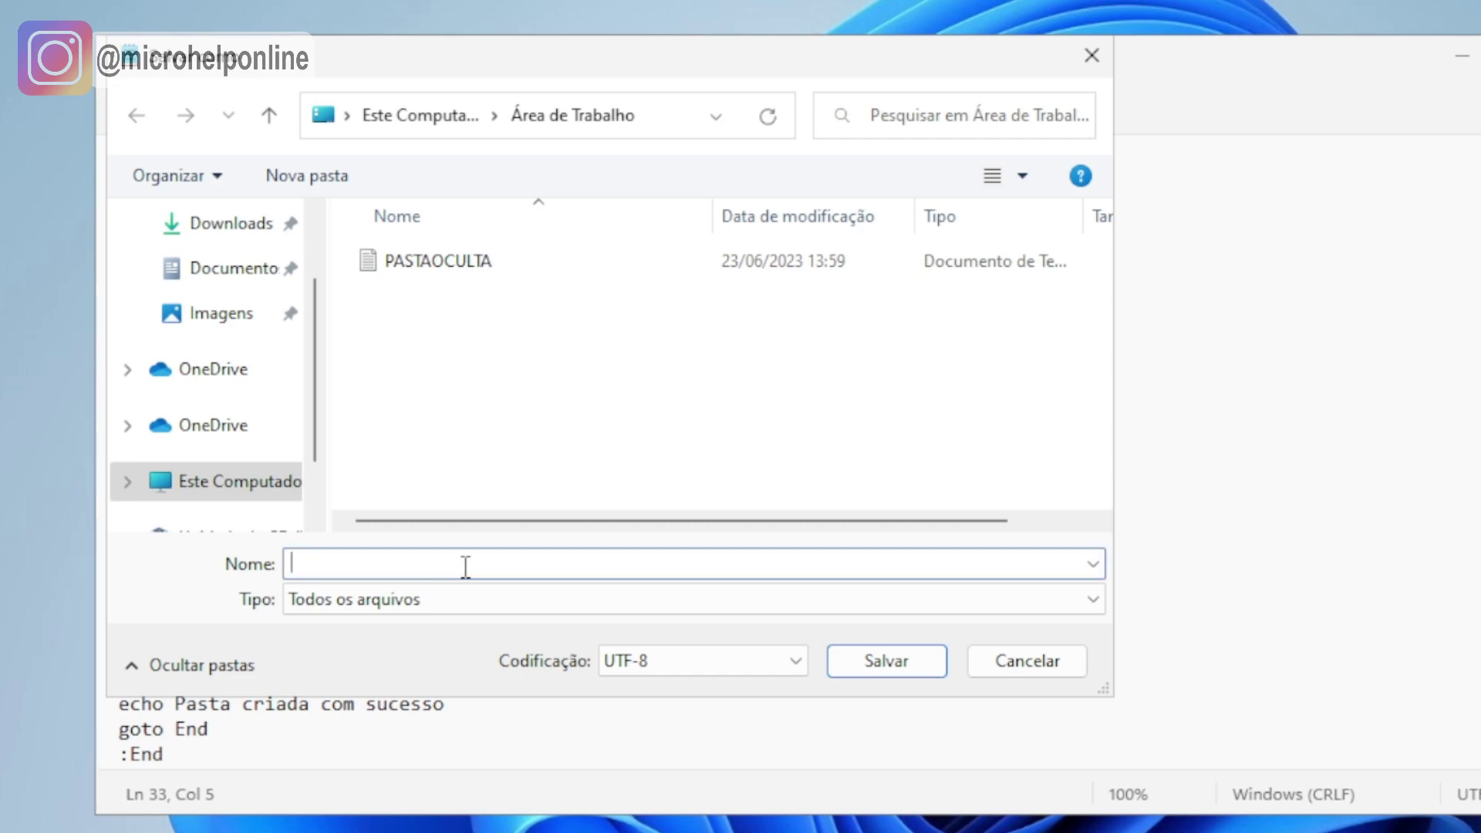
type("PASTA")
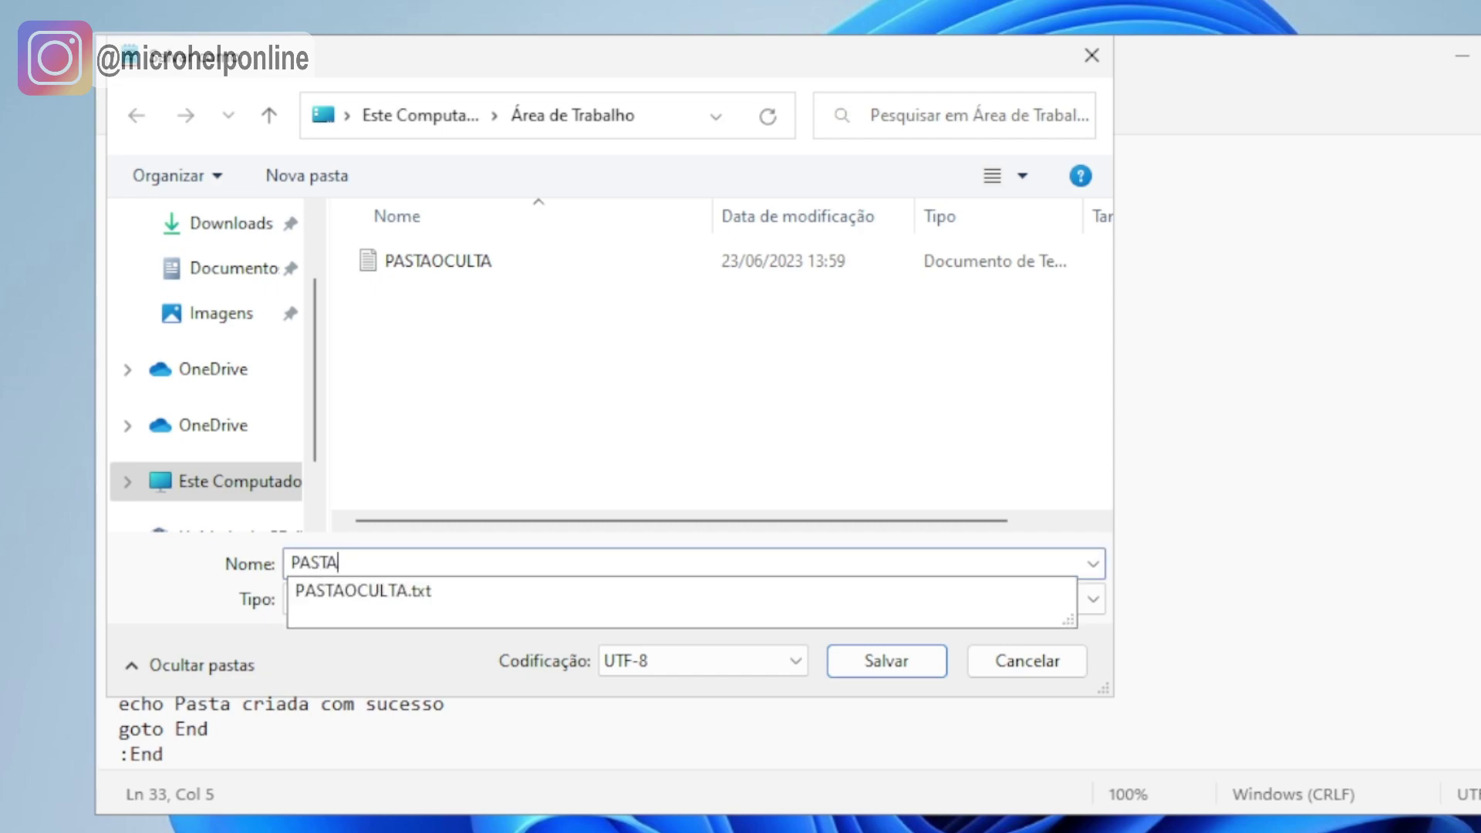
type(".BAT")
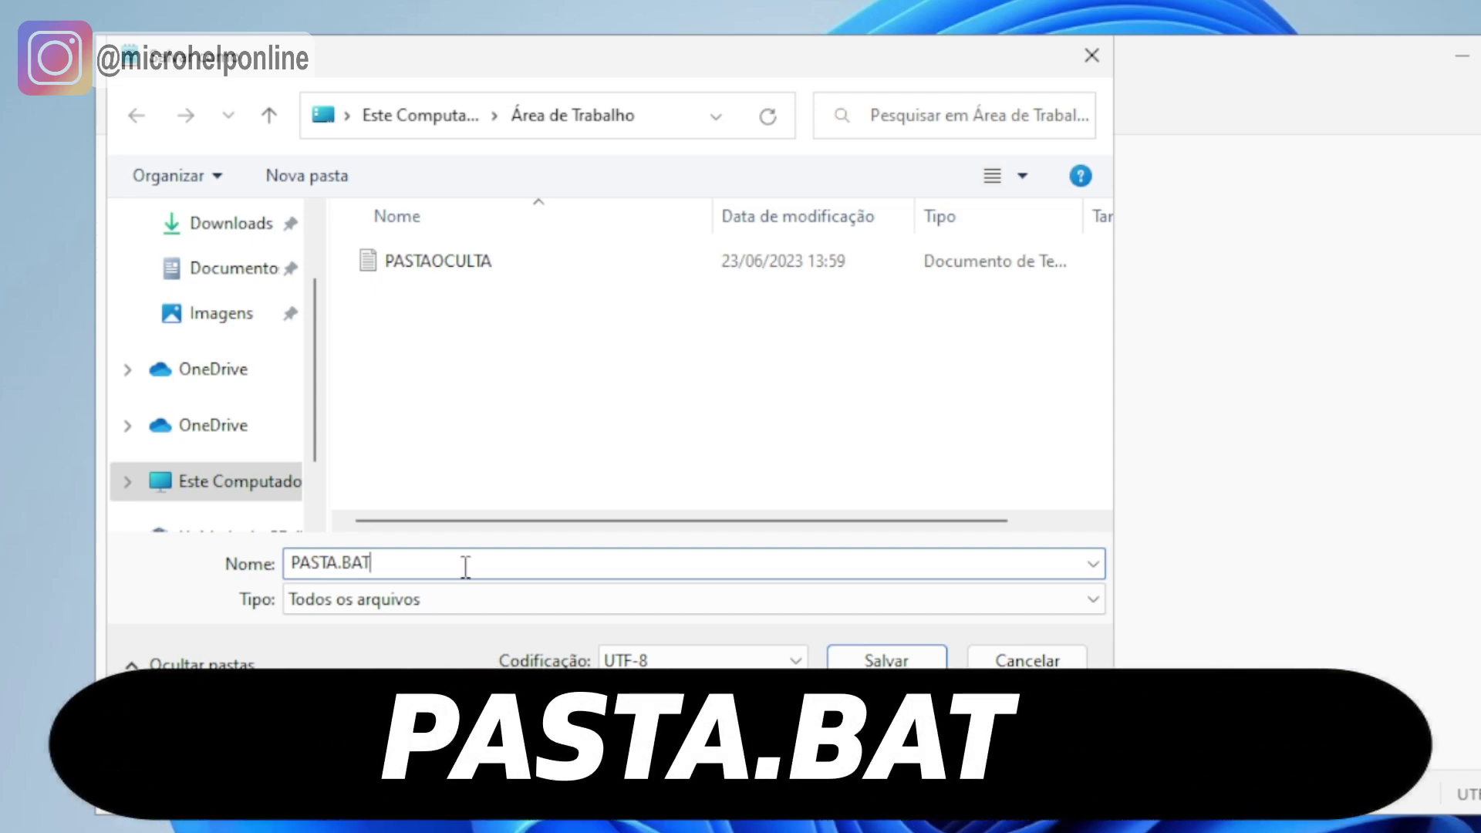
left_click(886, 662)
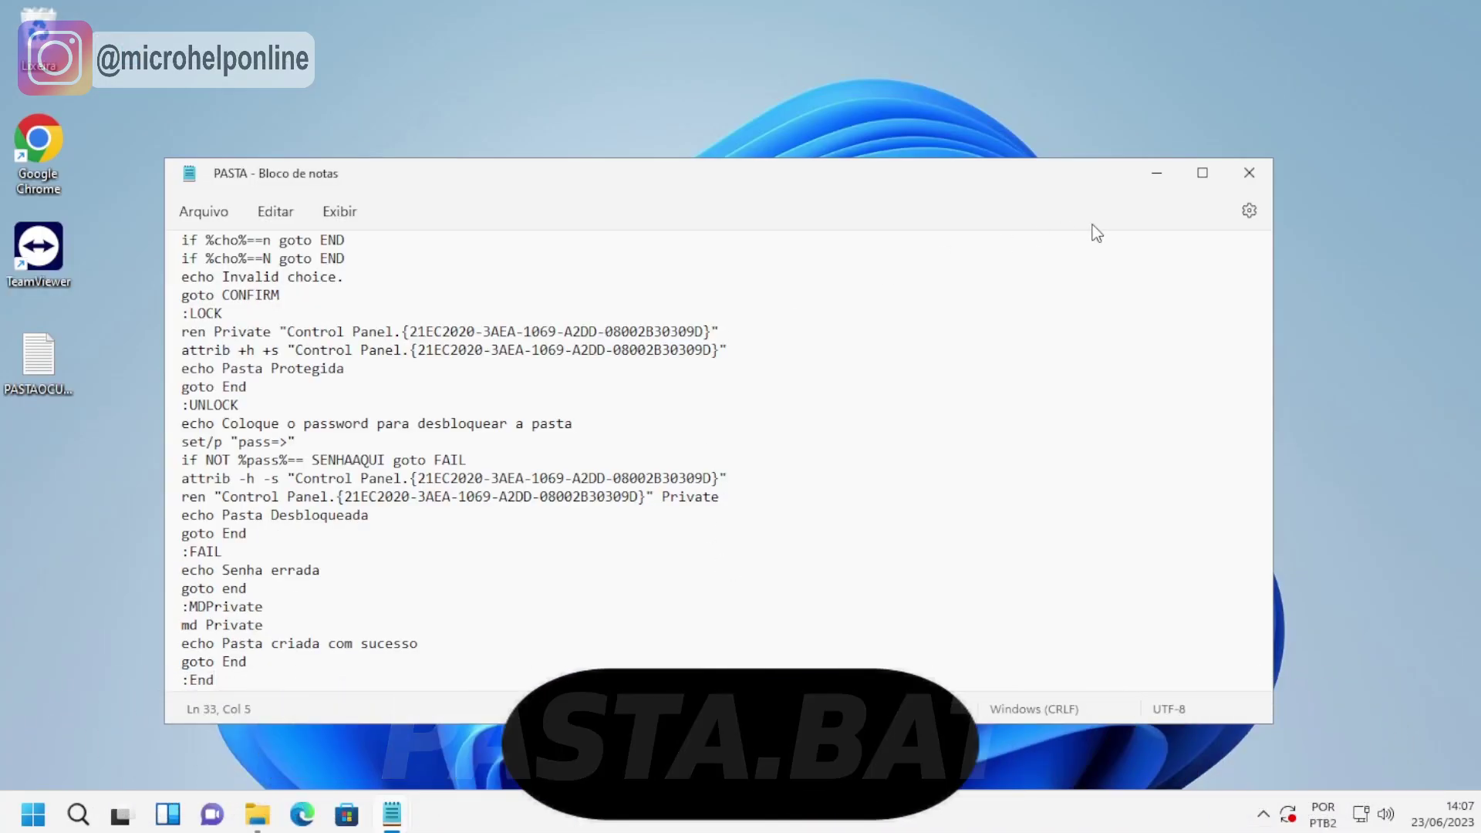
left_click(1251, 179)
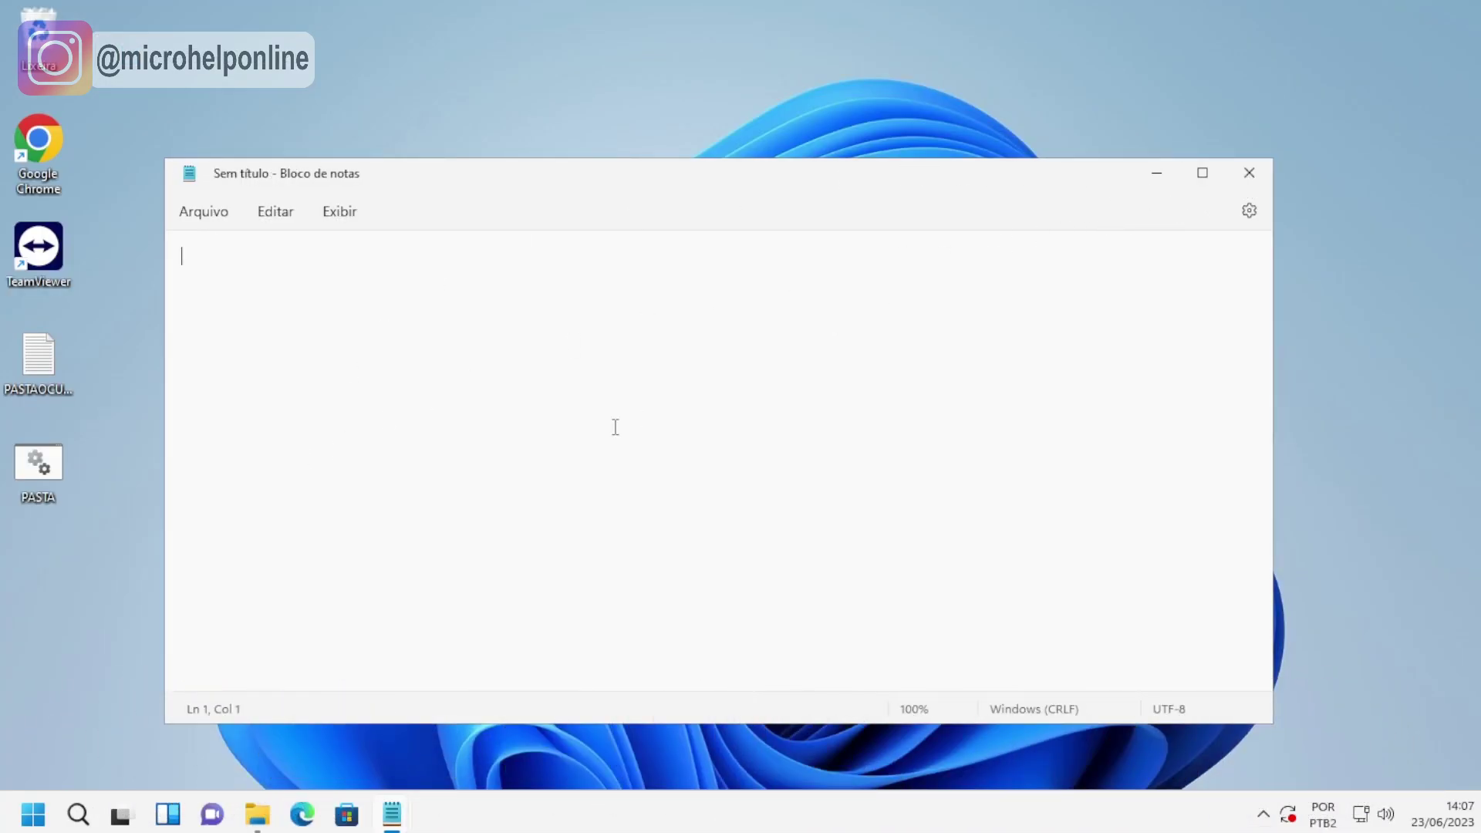
Close the empty Notepad and open PASTA.BAT for editing.
left_click(1249, 173)
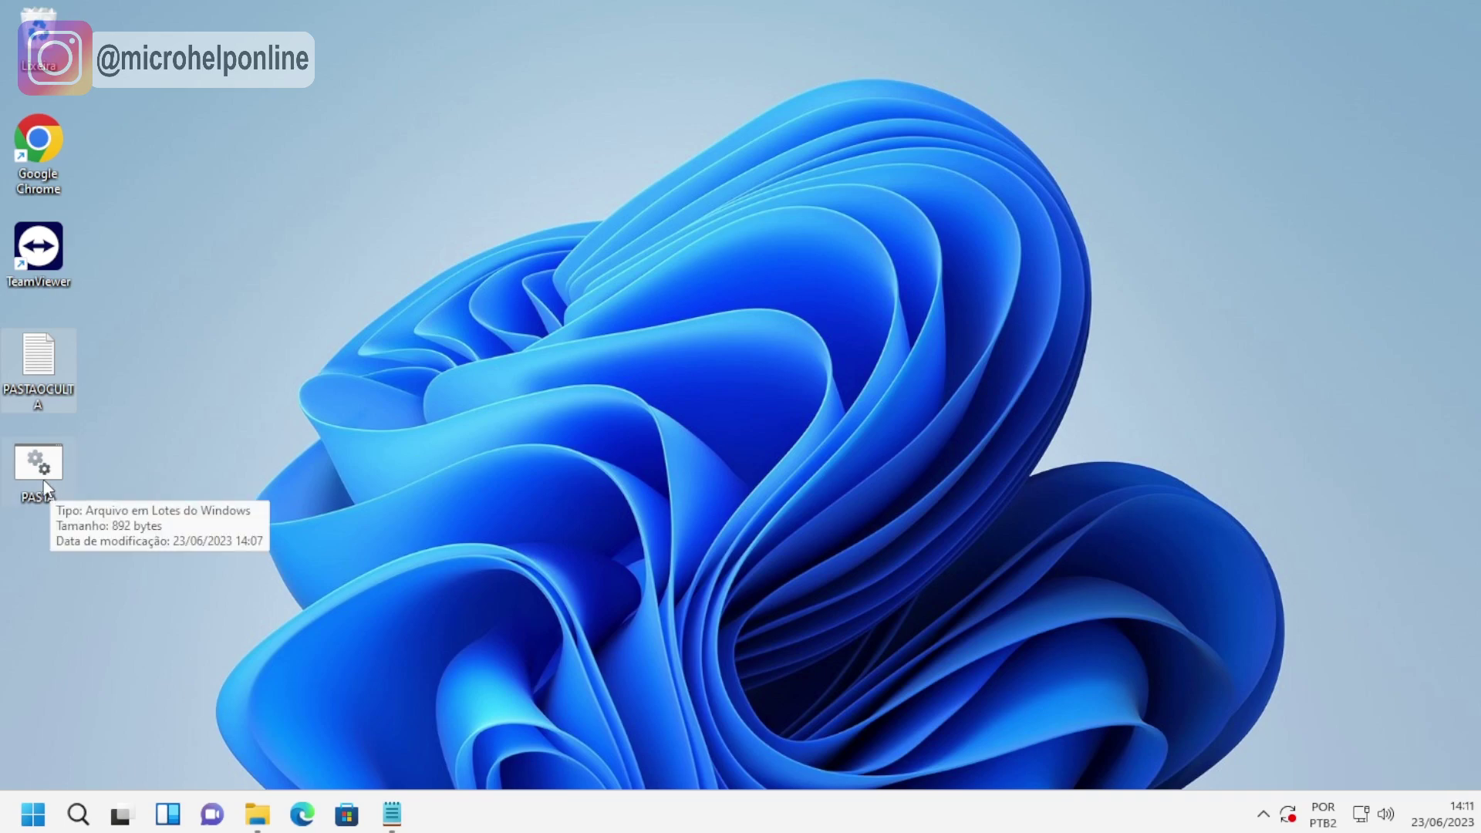
right_click(45, 484)
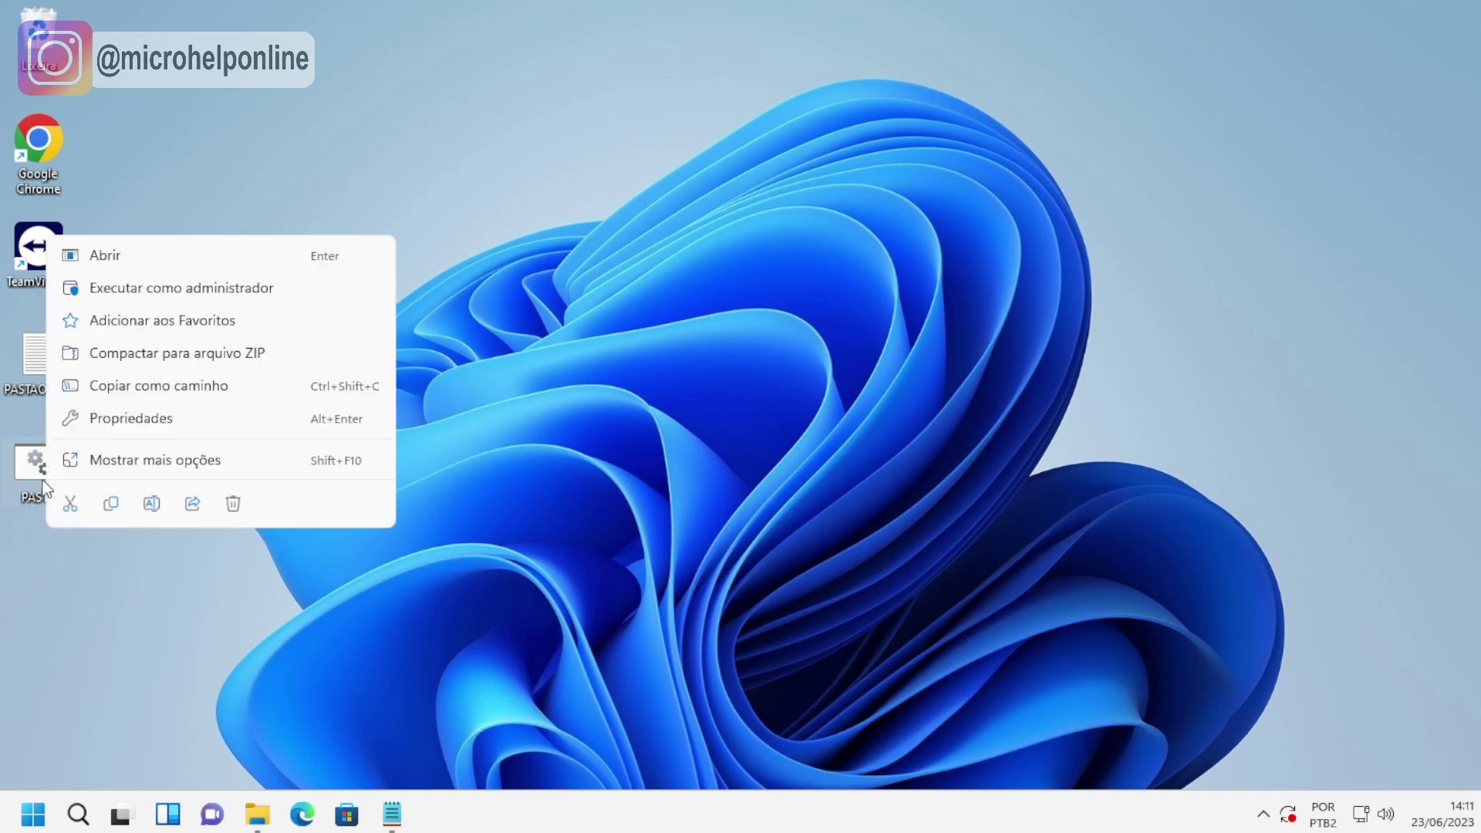
left_click(131, 463)
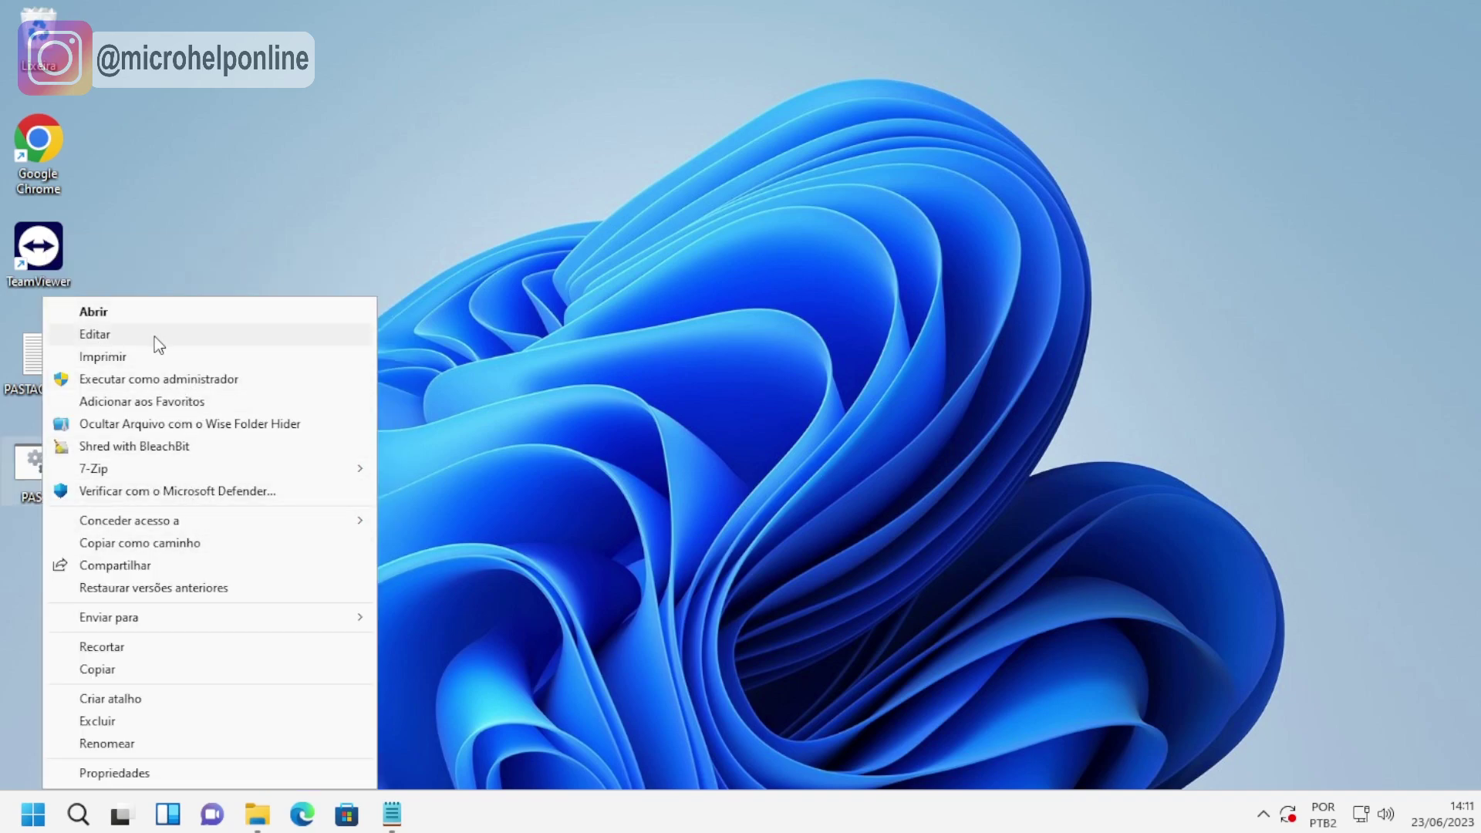
left_click(107, 334)
Replace the script's placeholder password with a new password and save.
scroll(496, 367, "down", 4)
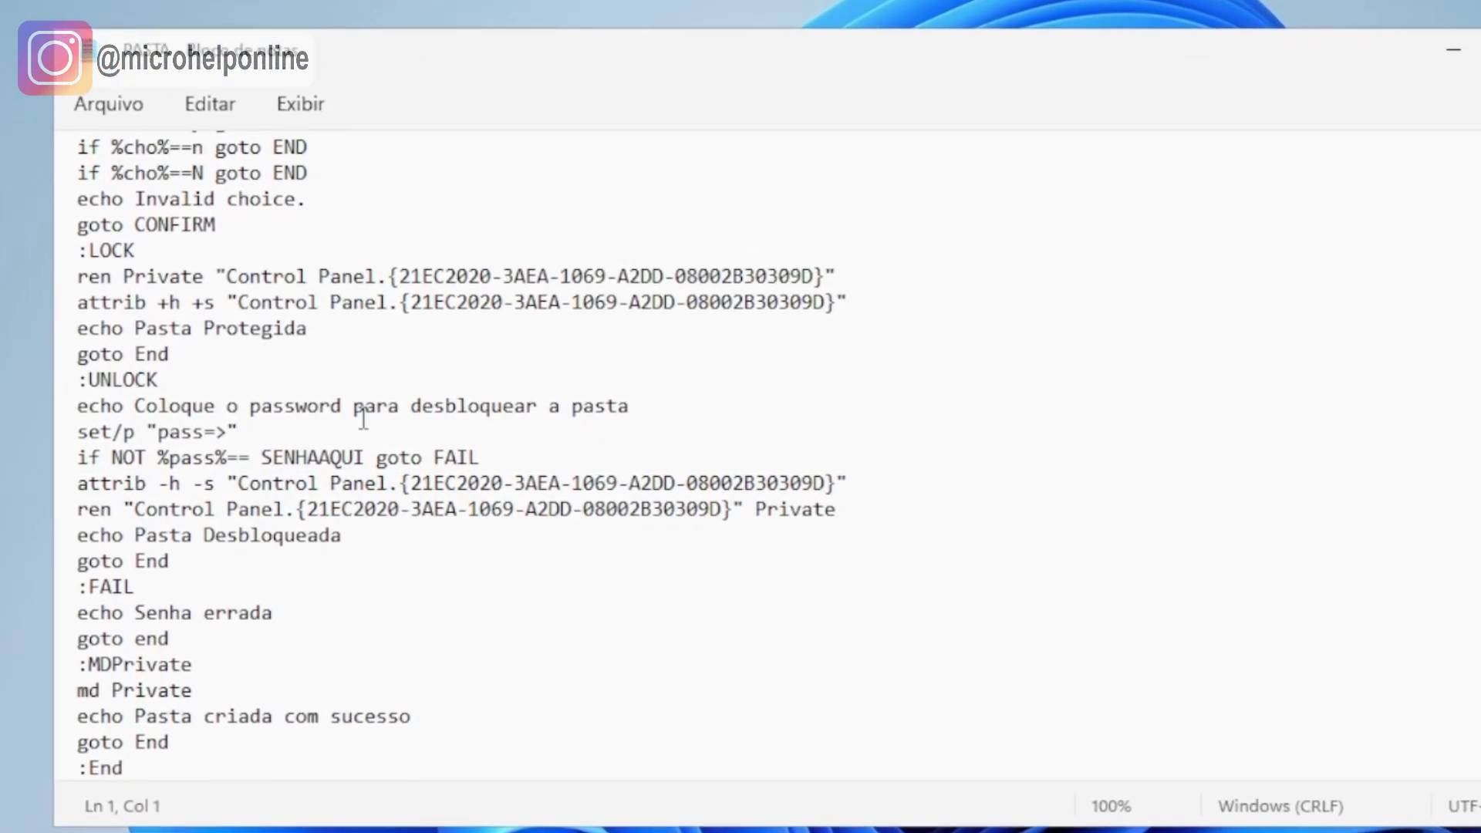
left_click_drag(364, 458, 258, 457)
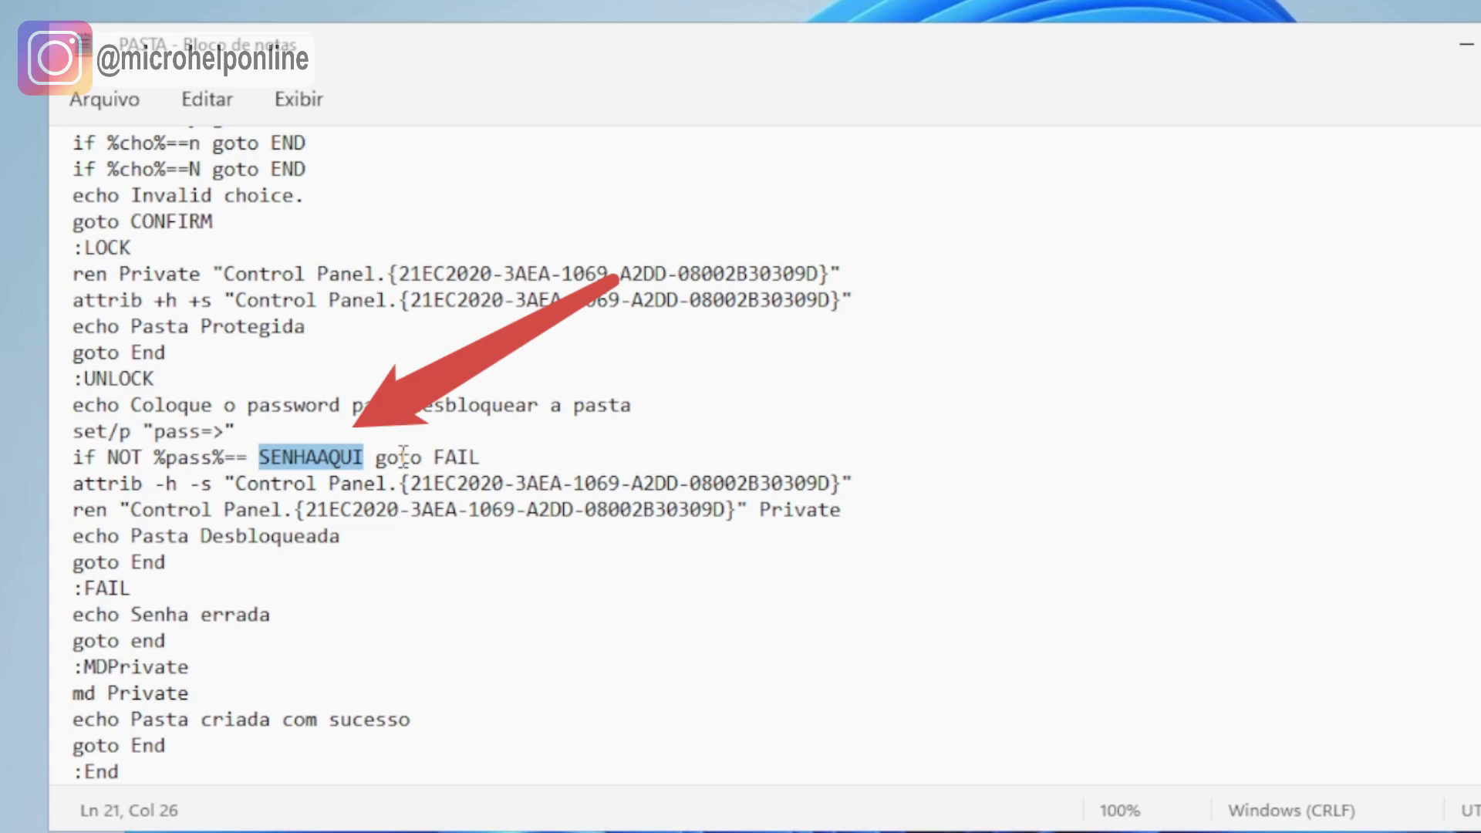
type("TESTE")
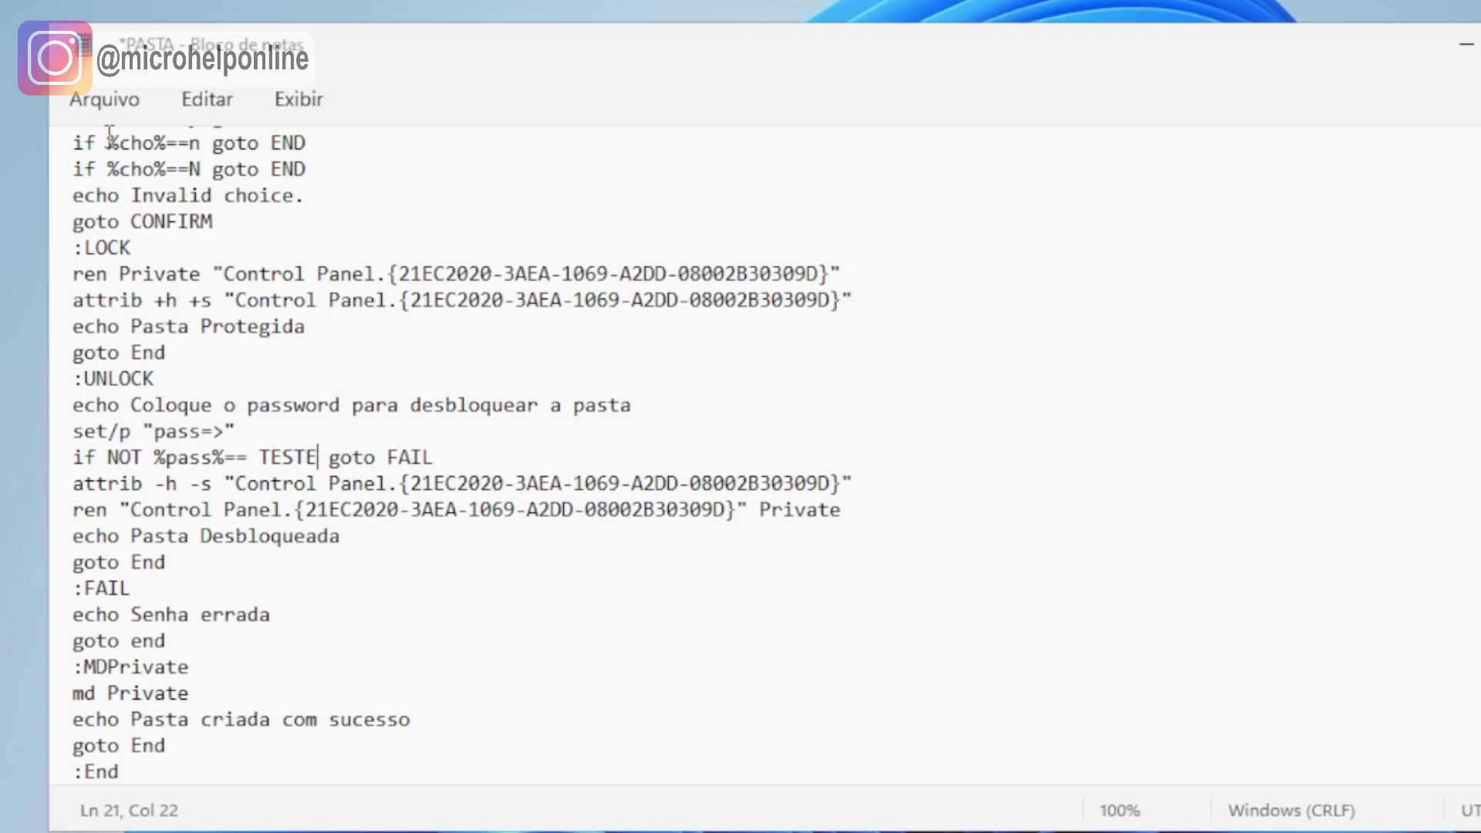
left_click(91, 101)
left_click(104, 294)
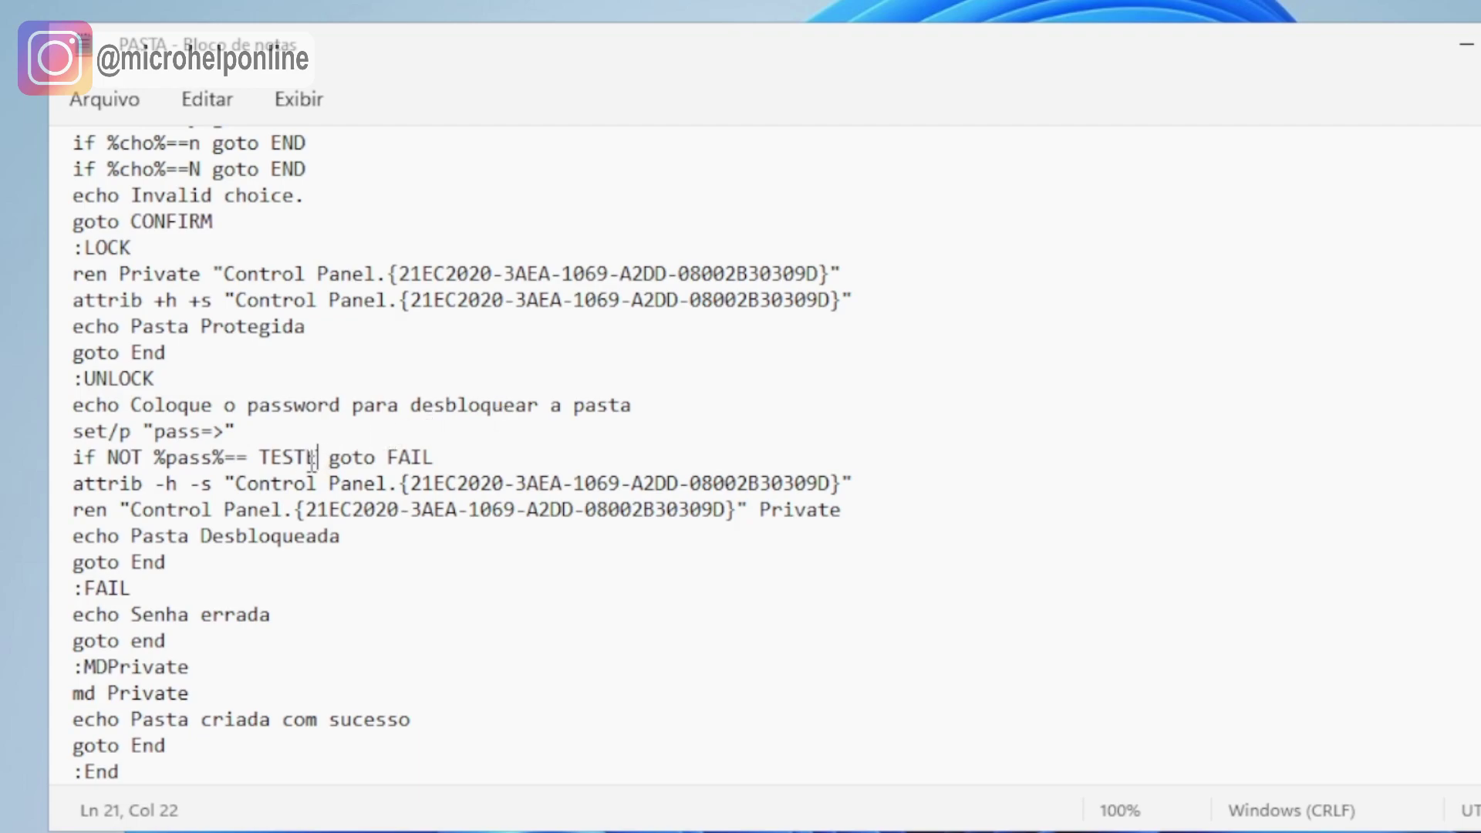
Select the new password word in the script.
left_click_drag(317, 458, 261, 458)
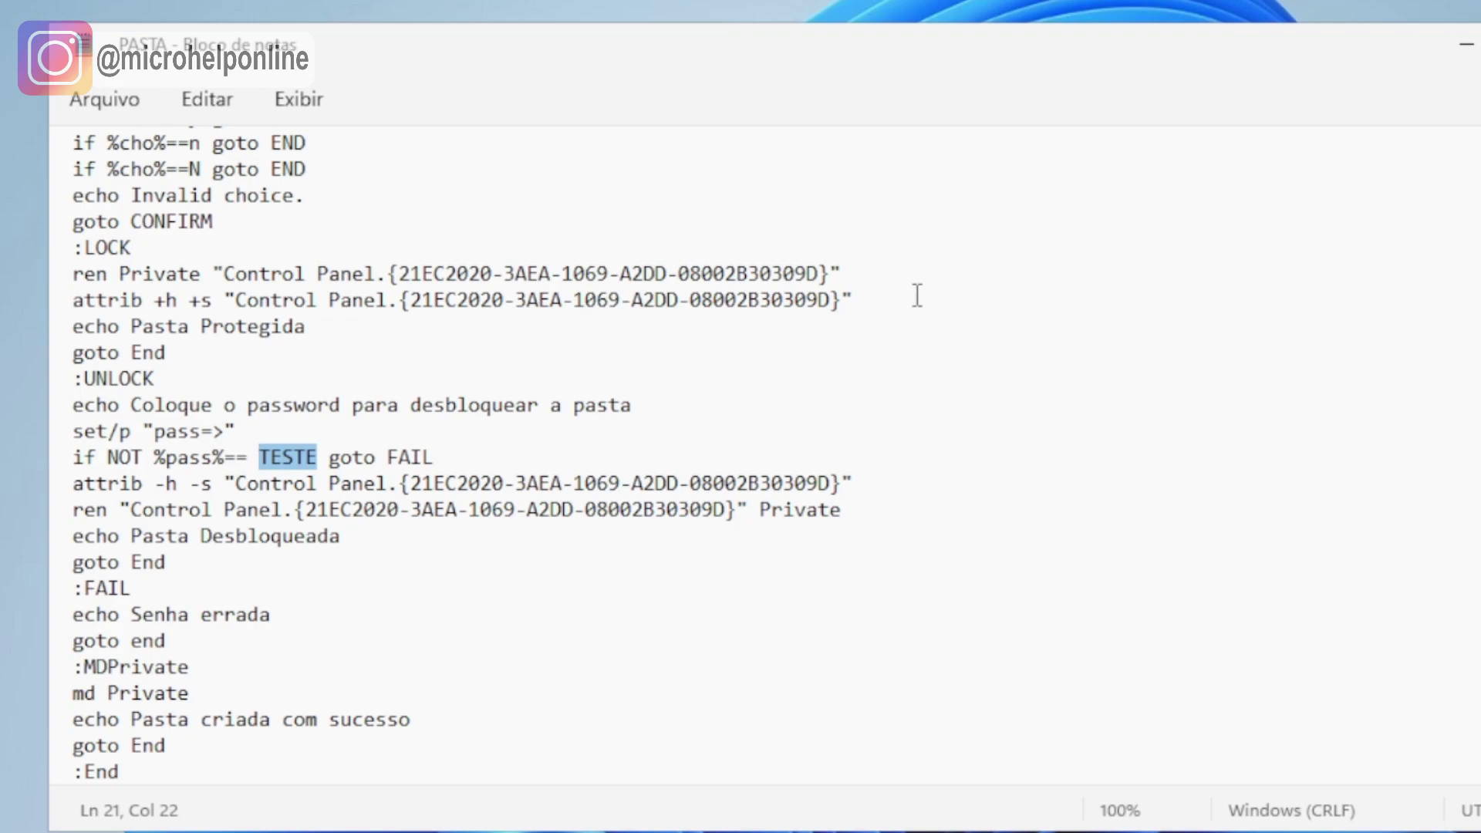
left_click(311, 457)
left_click_drag(311, 457, 259, 455)
left_click(312, 457)
left_click_drag(319, 457, 259, 456)
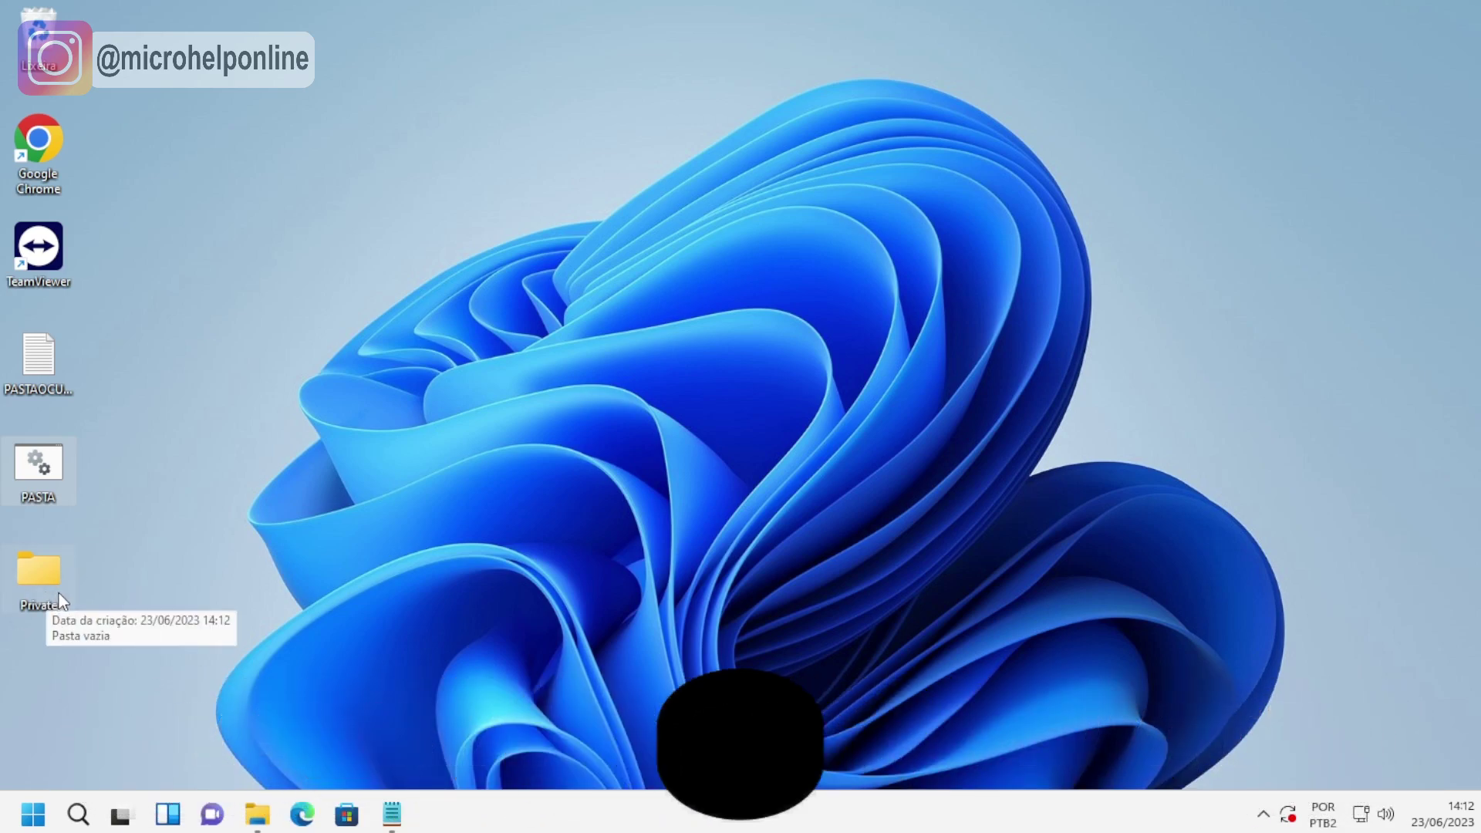
Create a new text document named TESTE inside the Private folder.
double_click(53, 580)
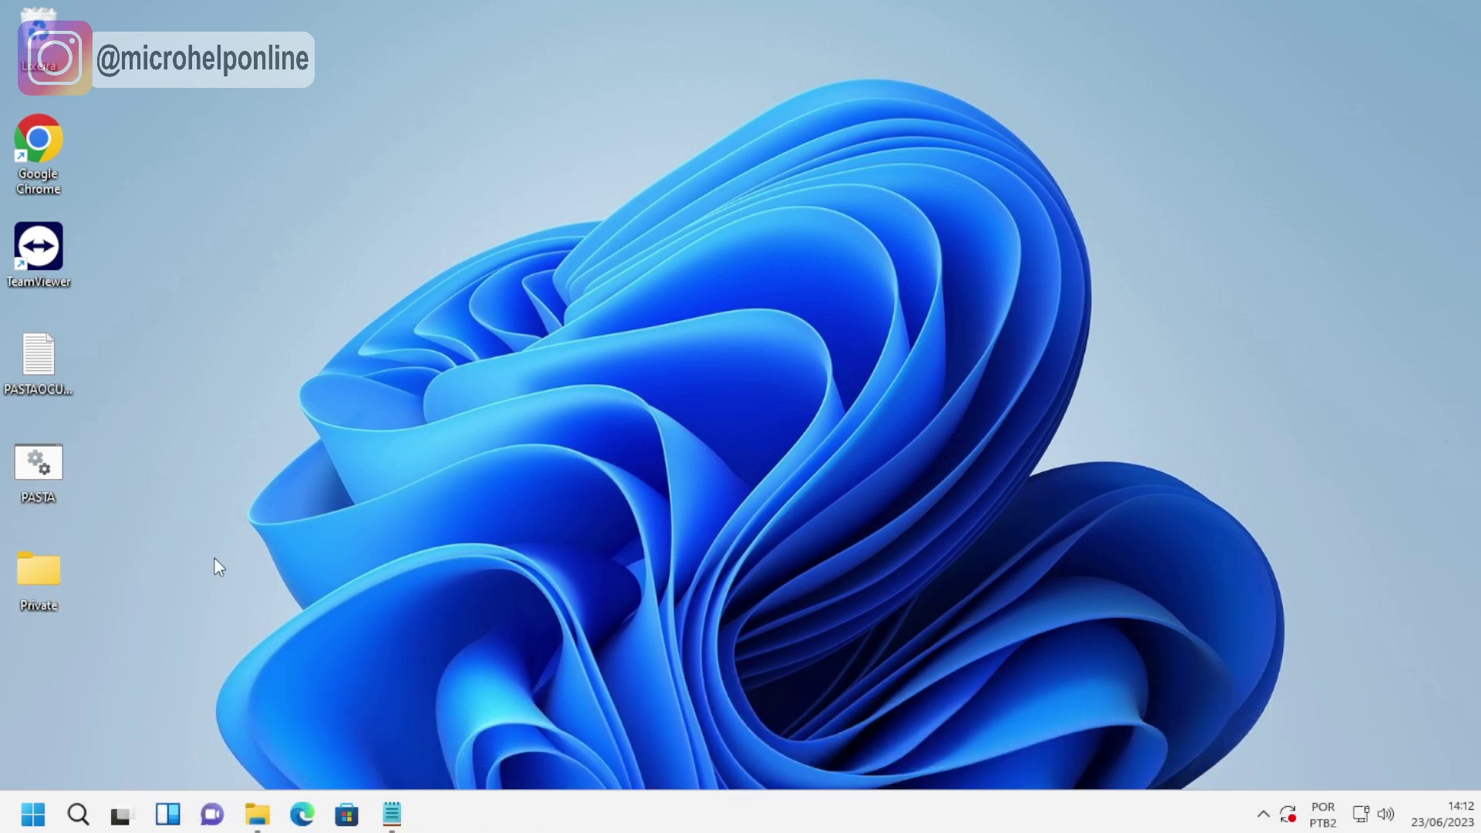
right_click(597, 279)
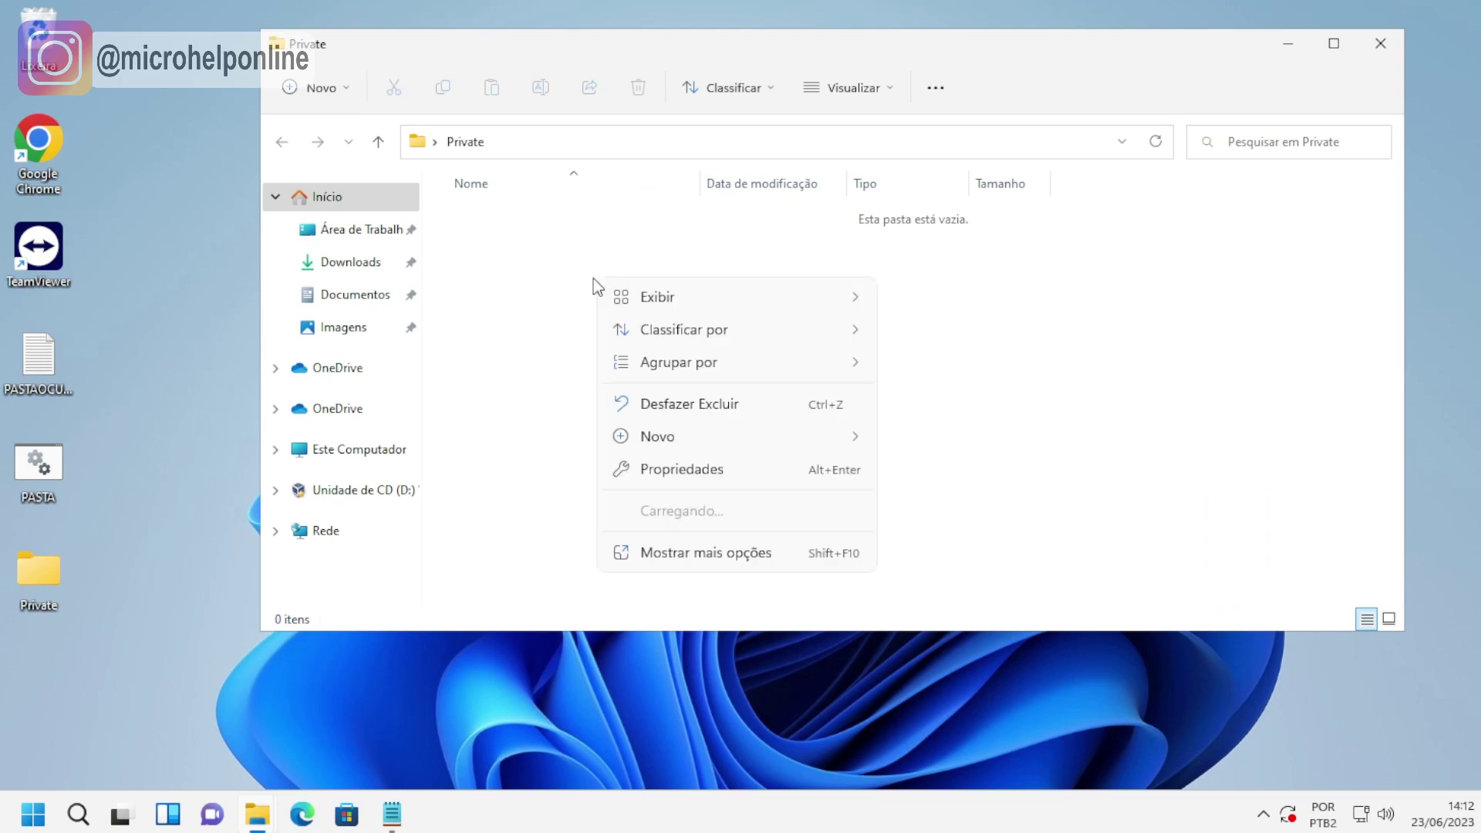
mouse_move(719, 430)
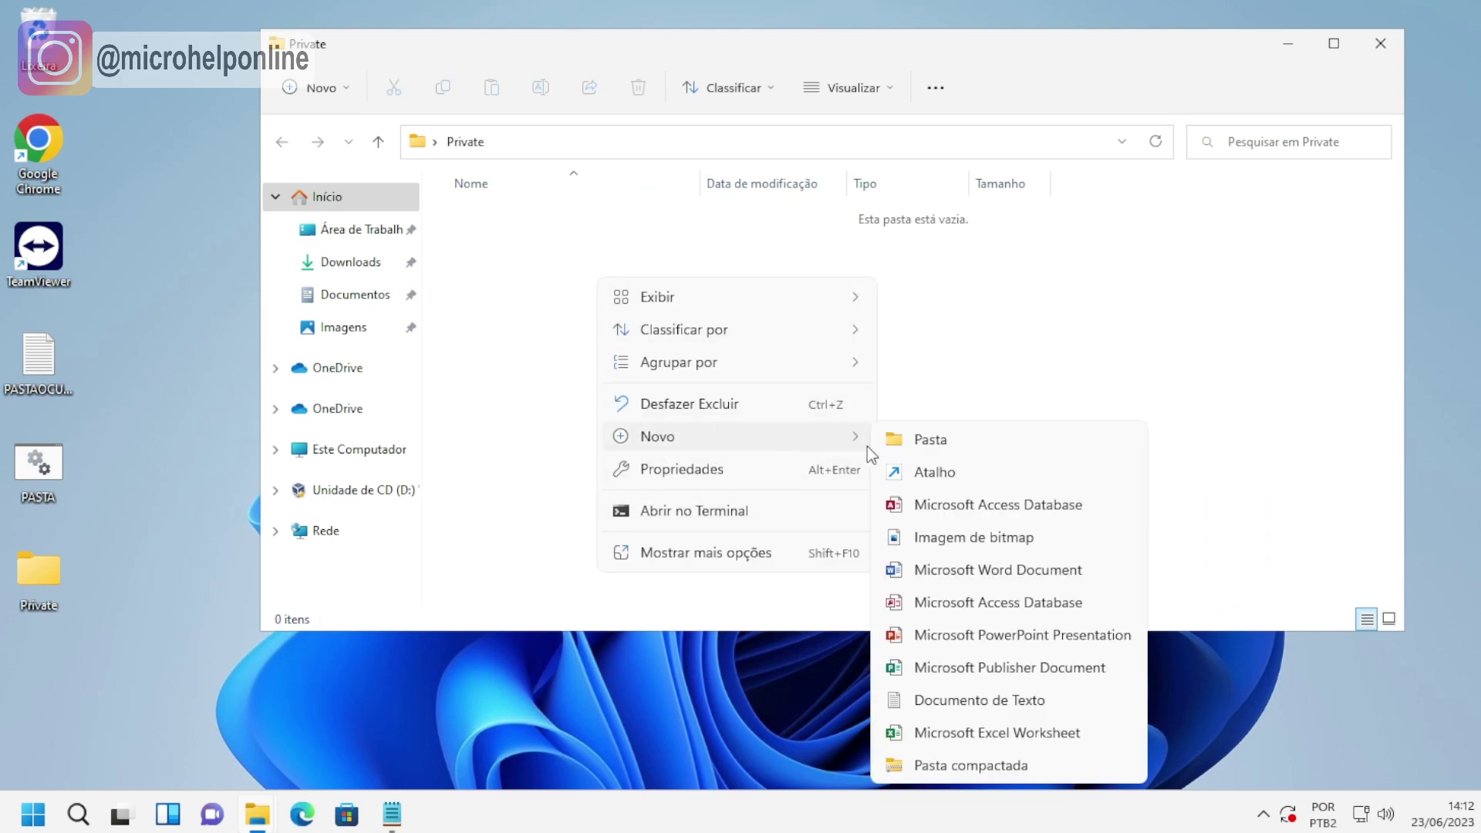
left_click(928, 698)
type("TESTE")
left_click(566, 382)
Type FADFADSF into TESTE, save it, and close the file and folder.
double_click(537, 224)
type("FADFADSF")
left_click(204, 211)
left_click(223, 346)
left_click(1249, 176)
left_click(1380, 43)
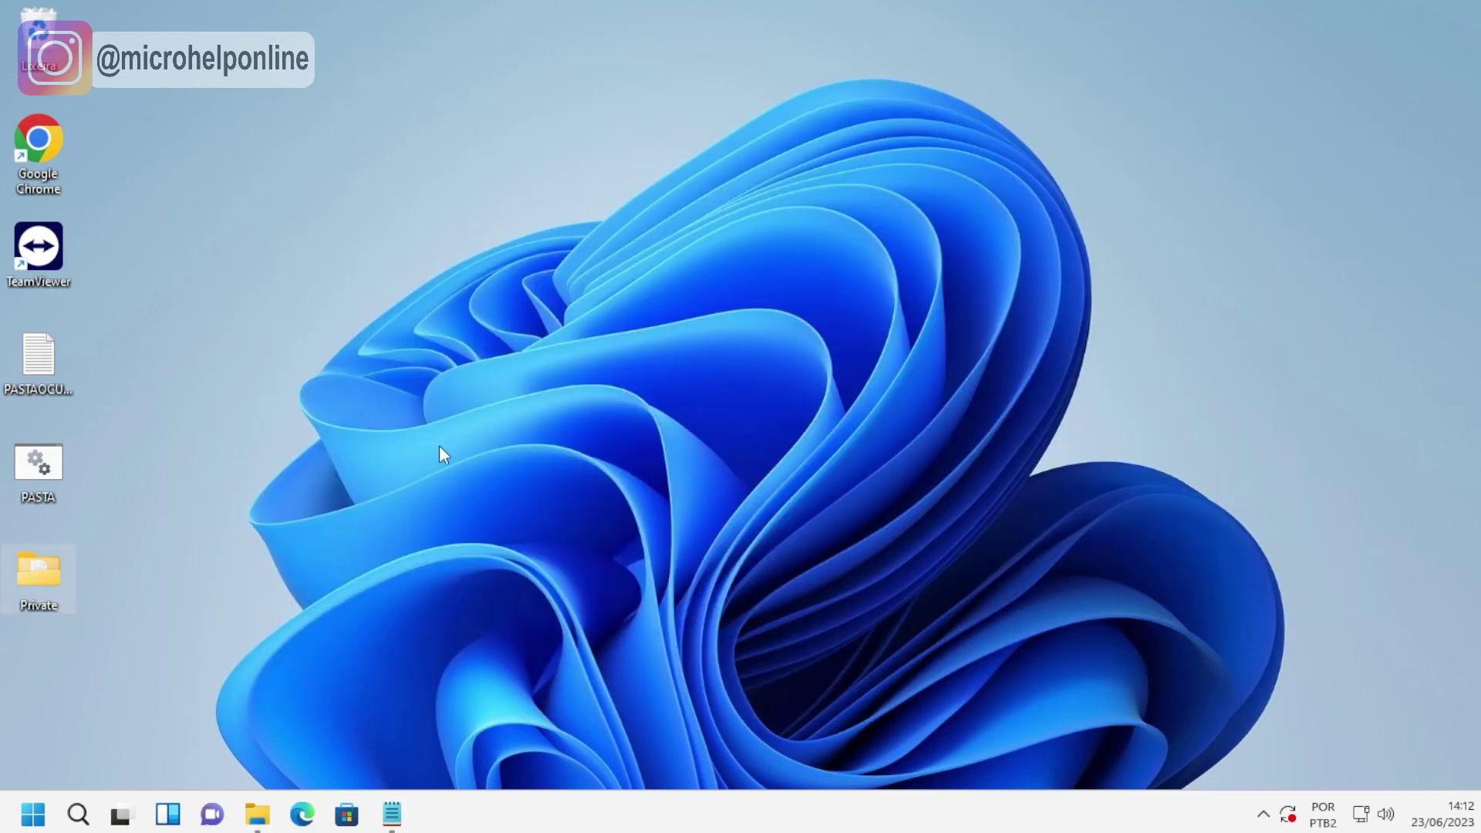
Run PASTA.BAT and answer Y to lock the Private folder.
double_click(40, 469)
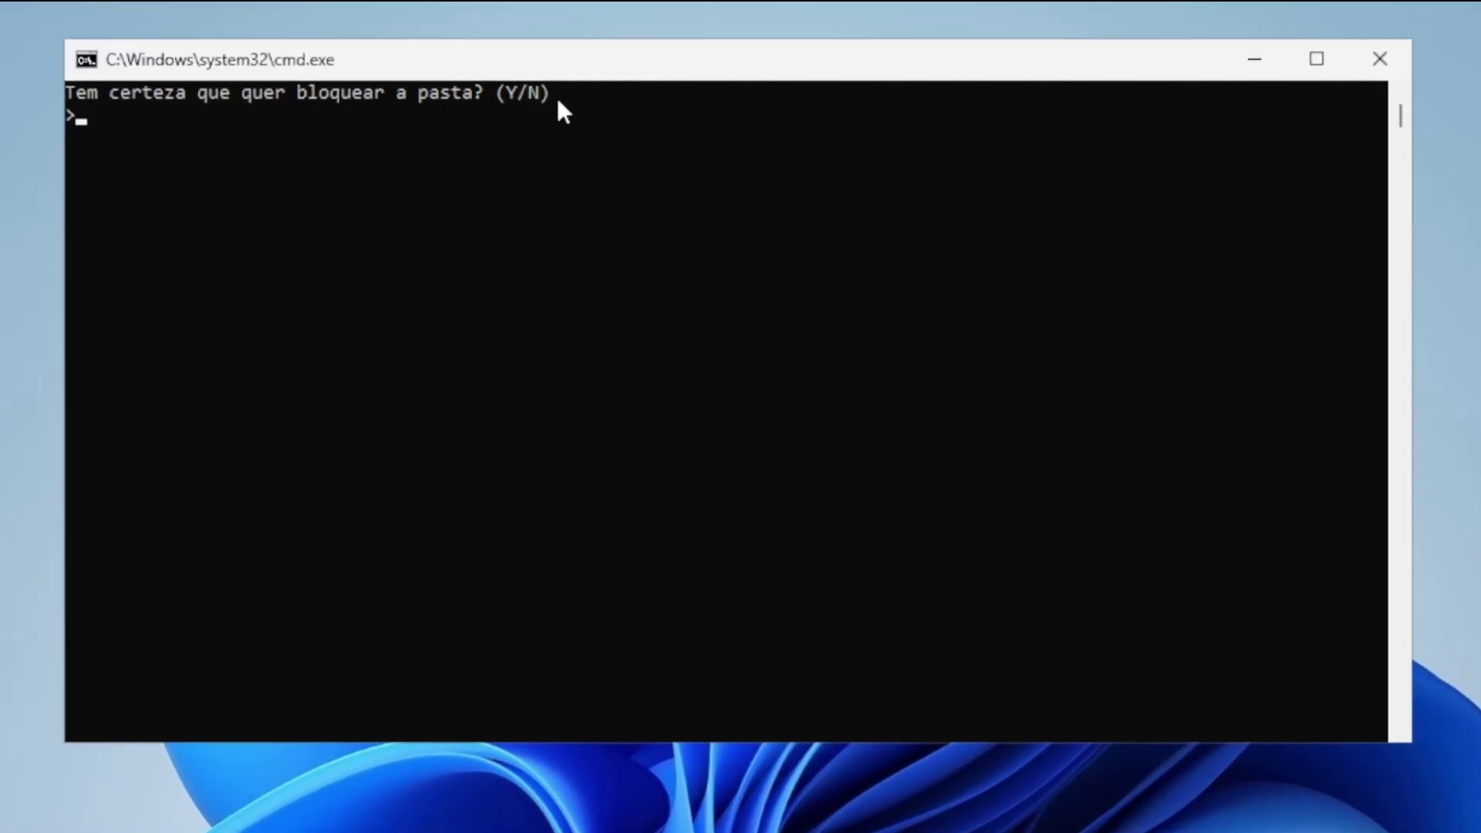
type("Y")
key("Return")
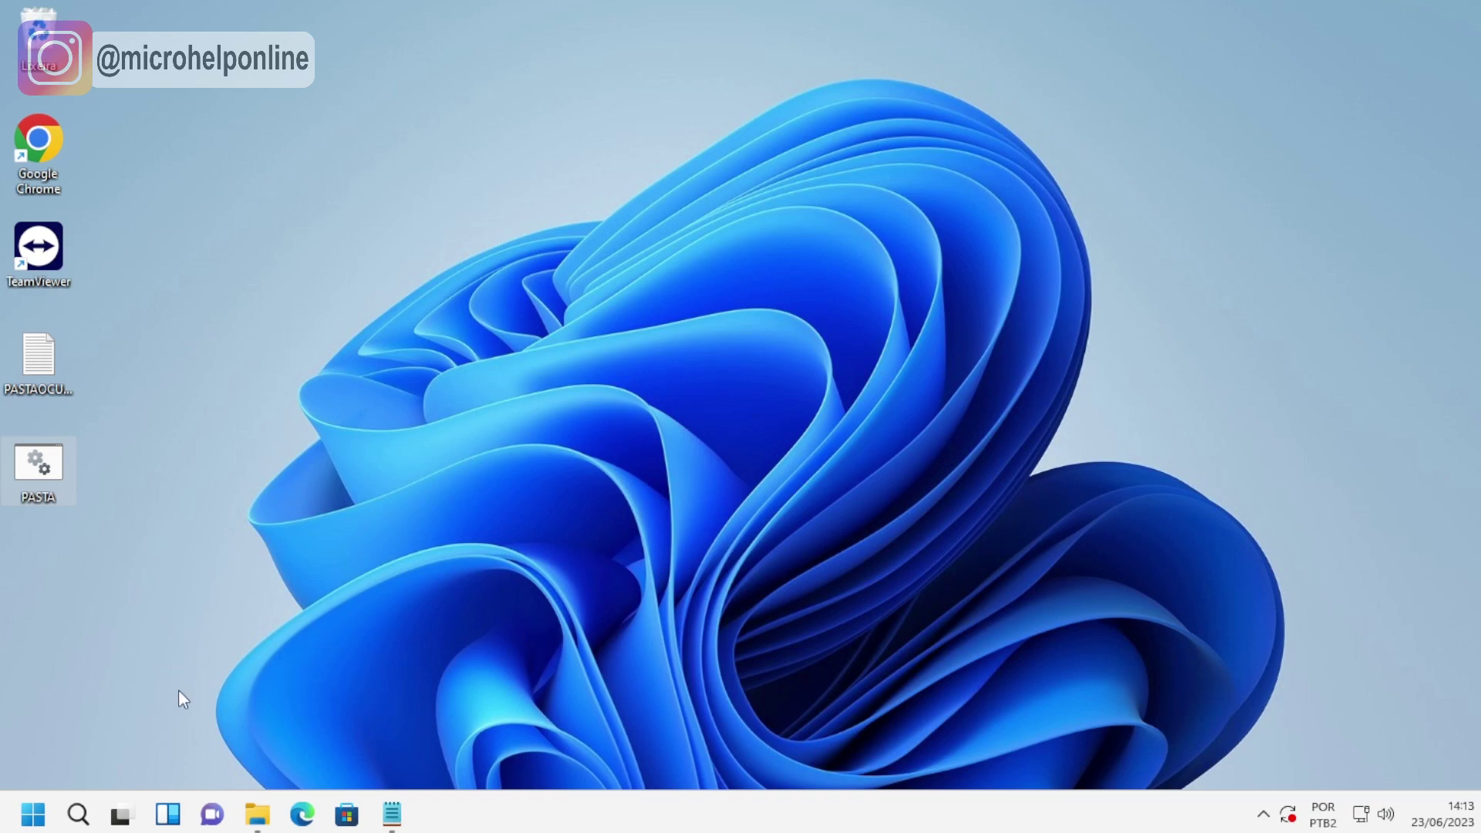
left_click(257, 818)
left_click(389, 460)
left_click(378, 420)
double_click(556, 330)
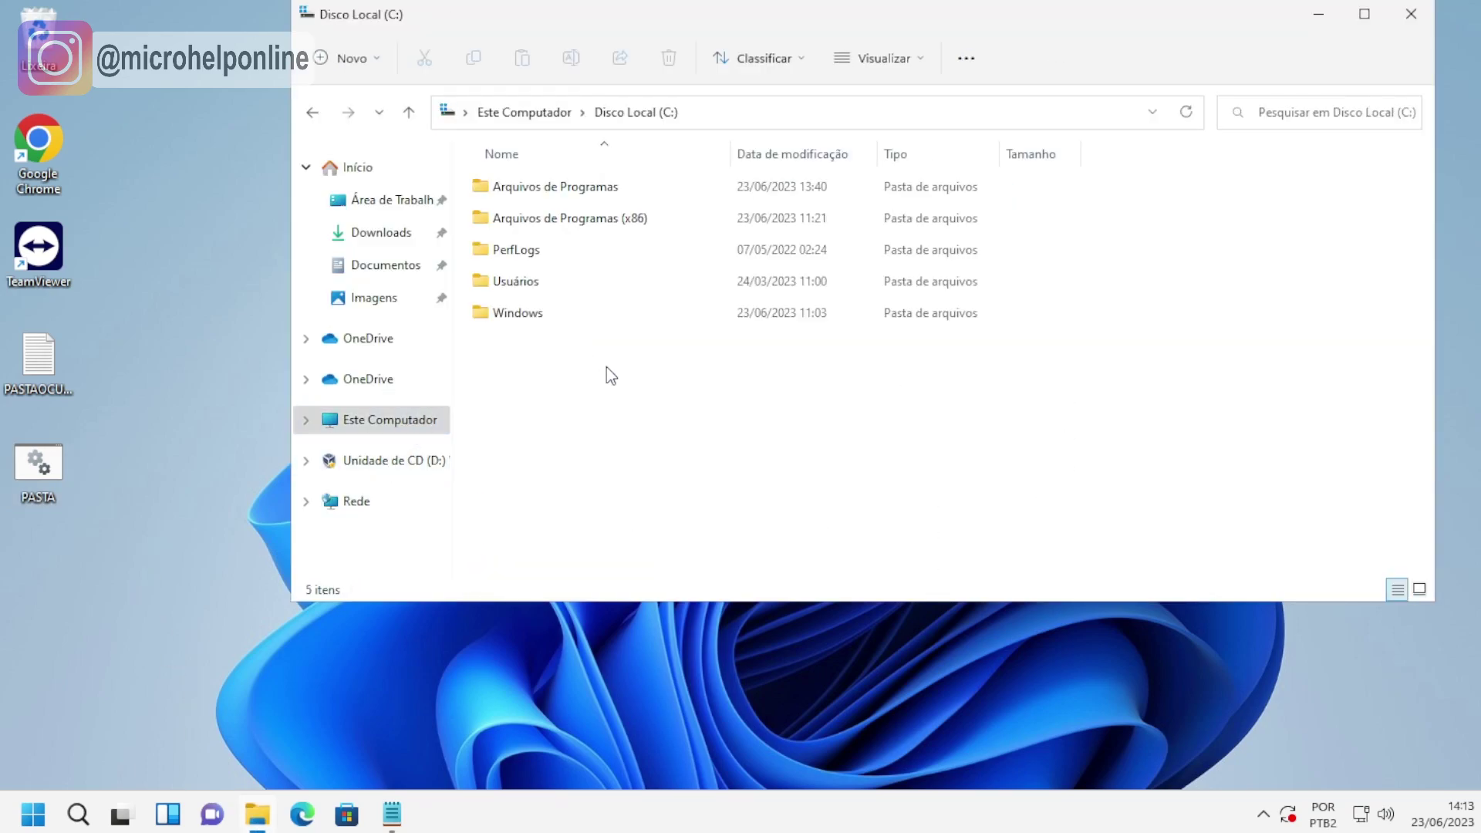
left_click(394, 243)
left_click(393, 266)
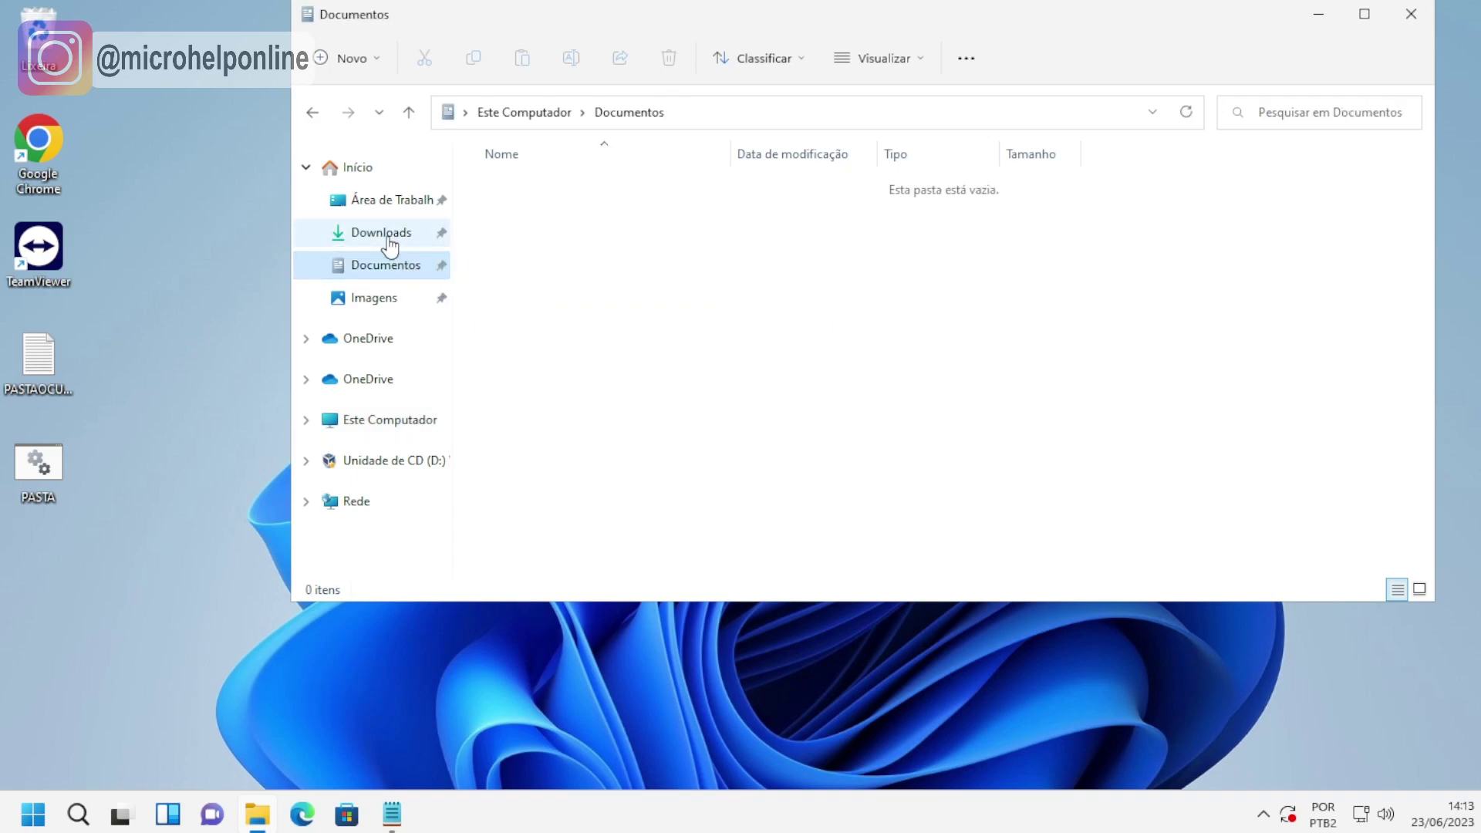
left_click(1411, 14)
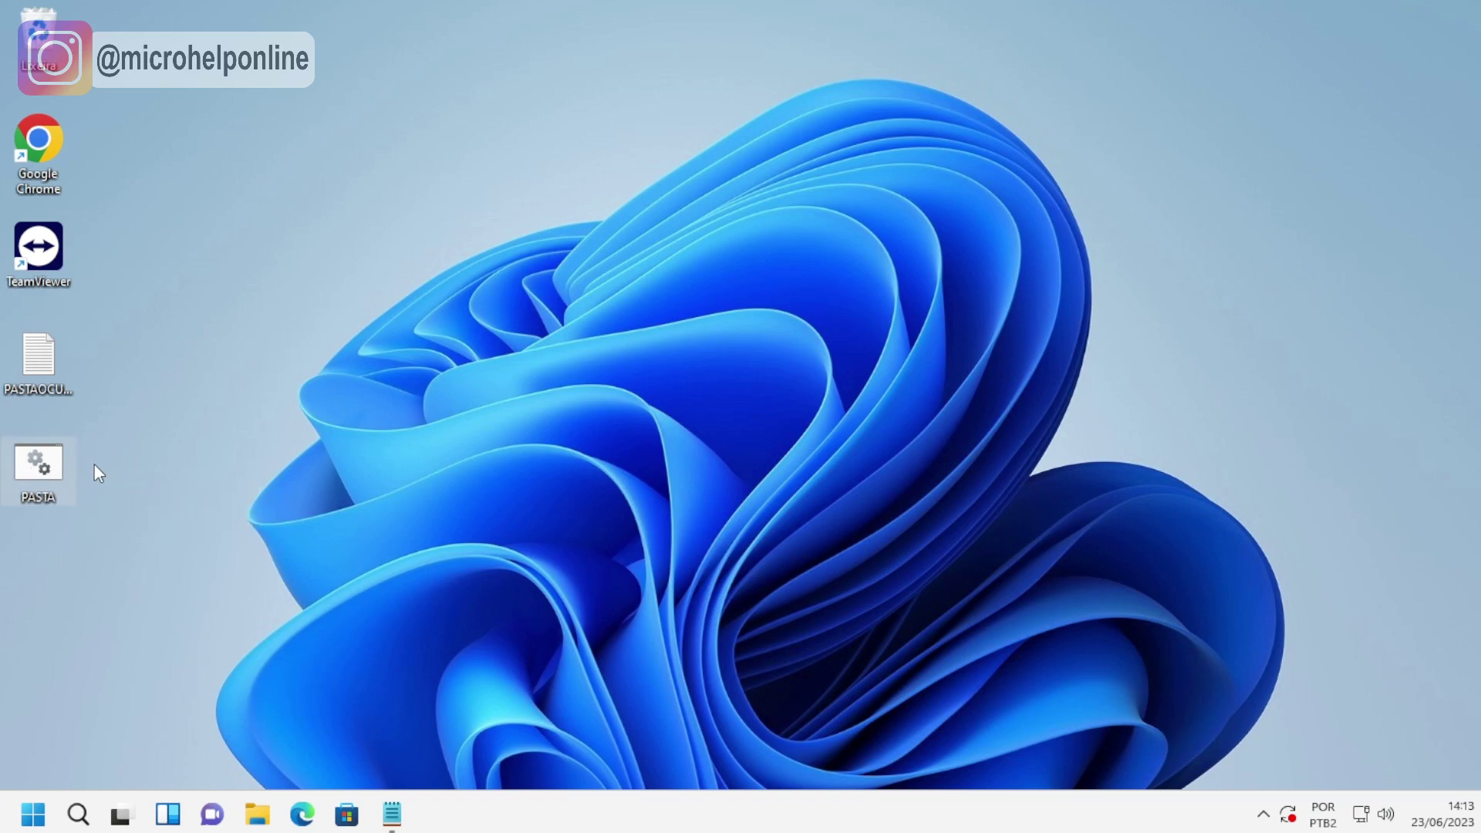
Run PASTA.BAT, enter the folder password, and open the unlocked Private folder.
double_click(39, 469)
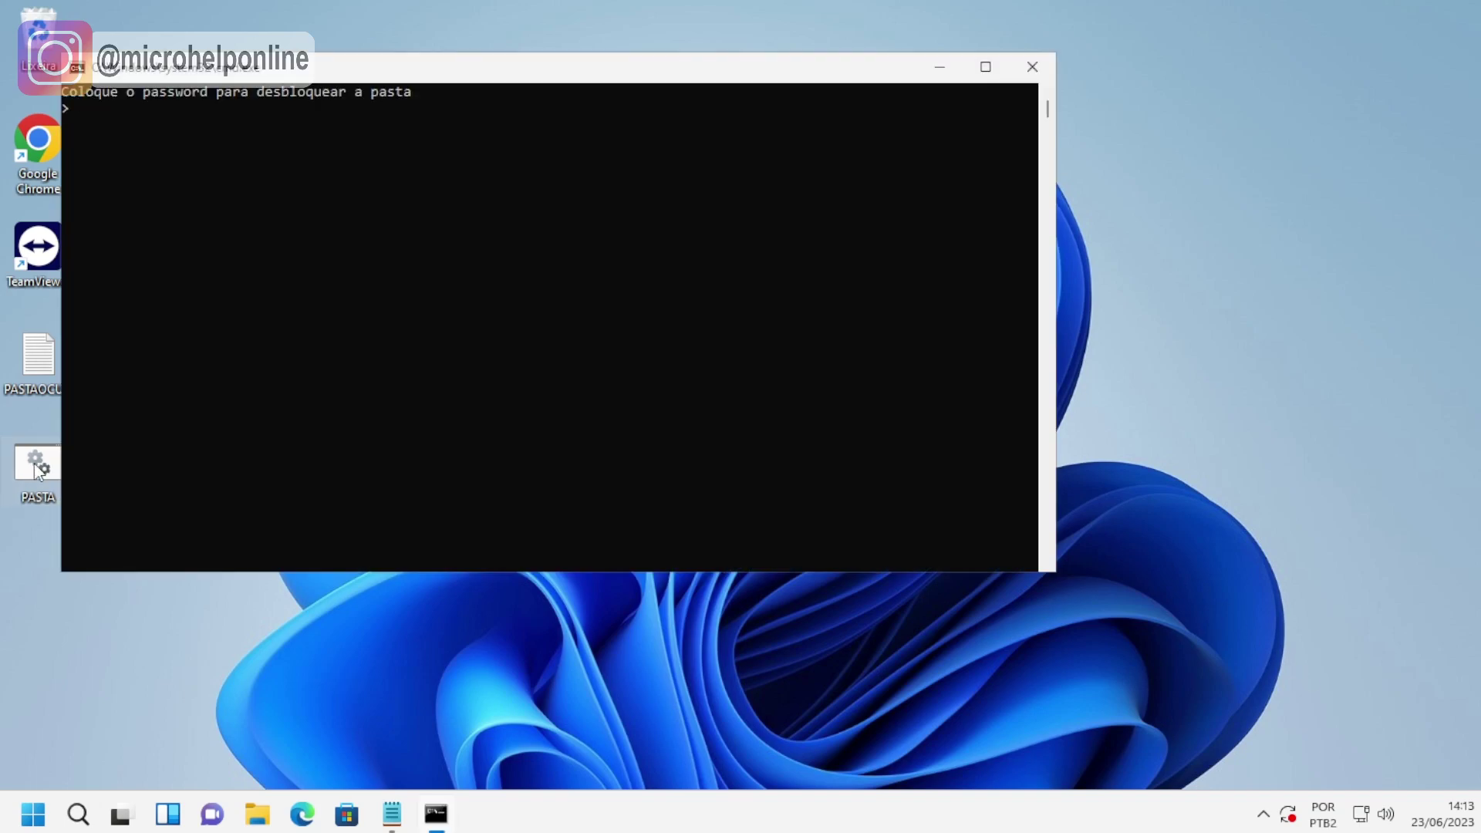
type("TESTE")
key("Return")
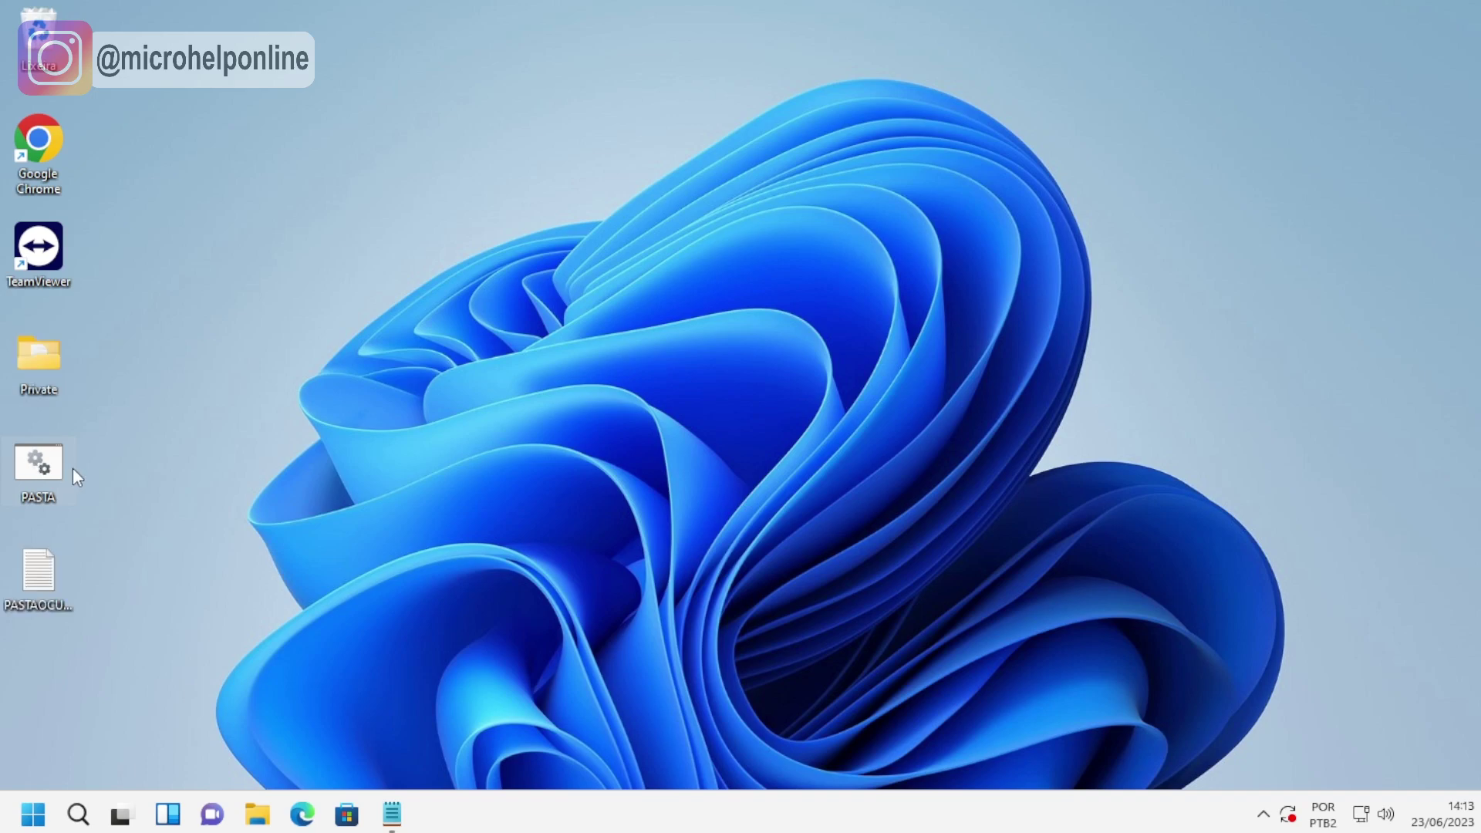
double_click(49, 364)
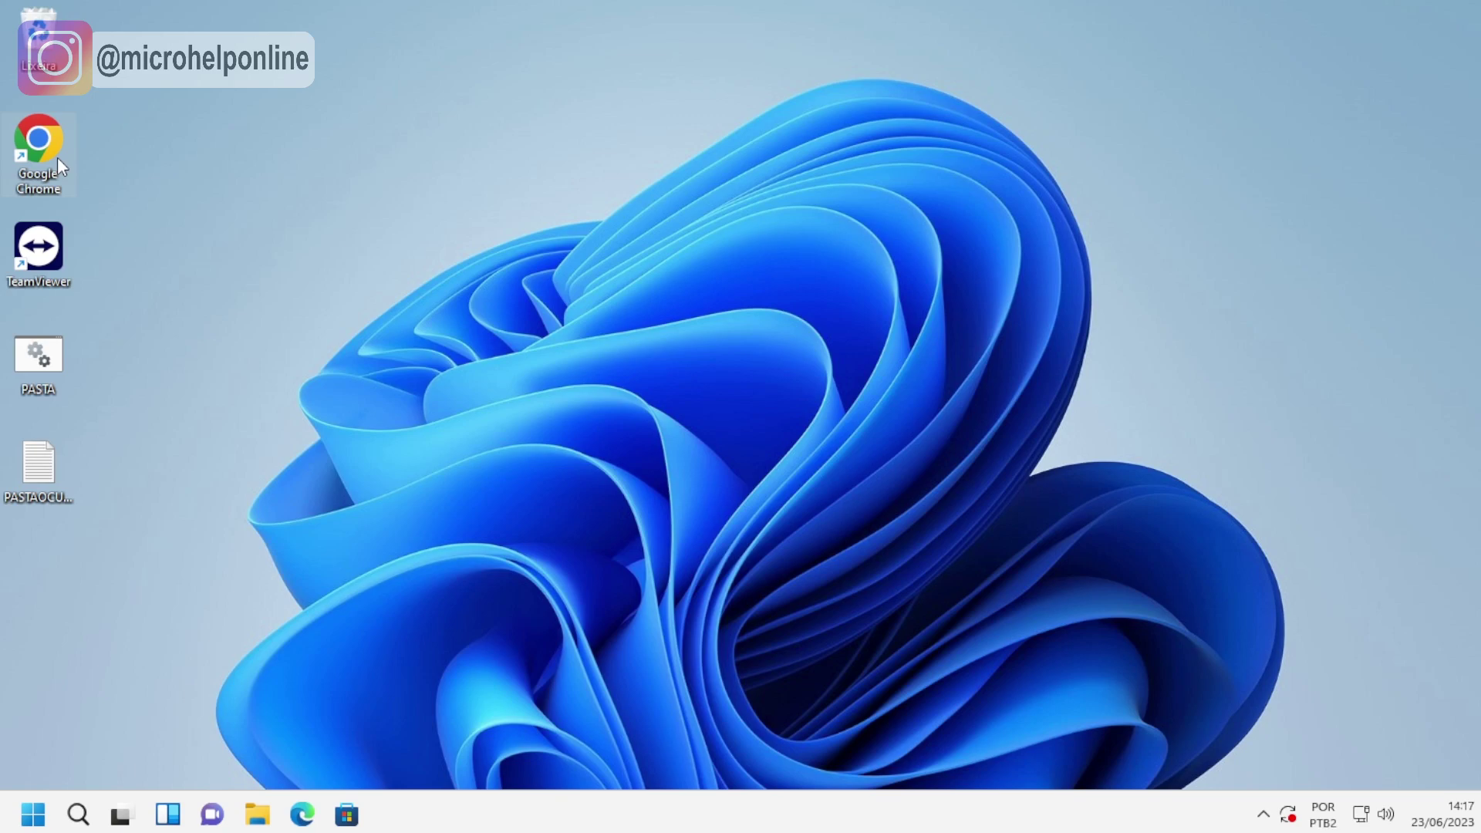
Load the Softpedia Private Folder page in Chrome and start the Secure Download (US).
double_click(57, 158)
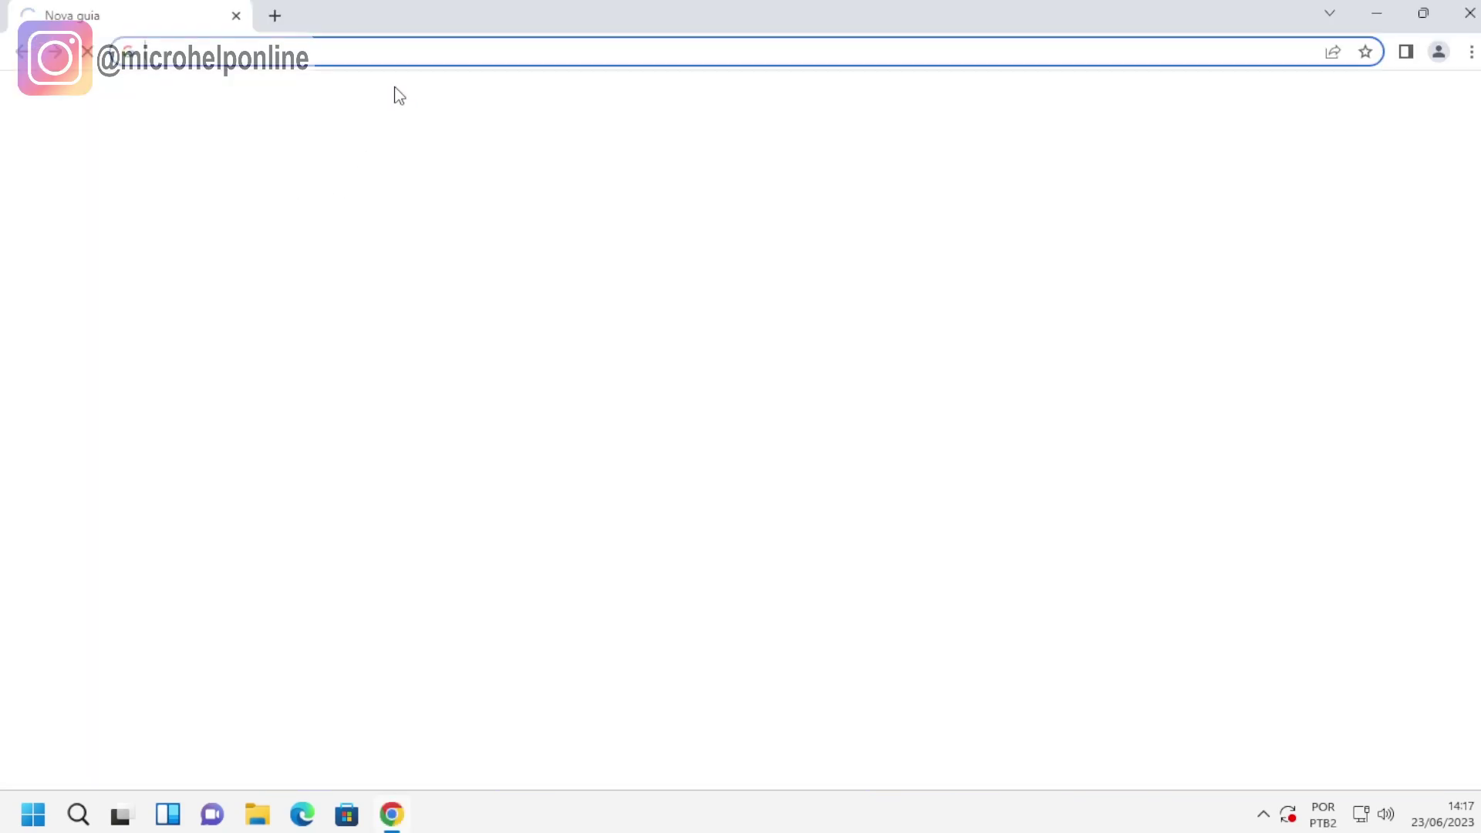
left_click(400, 49)
type("https://www.softpedia.com/get/Security/Encrypting/Private-Folder.shtml")
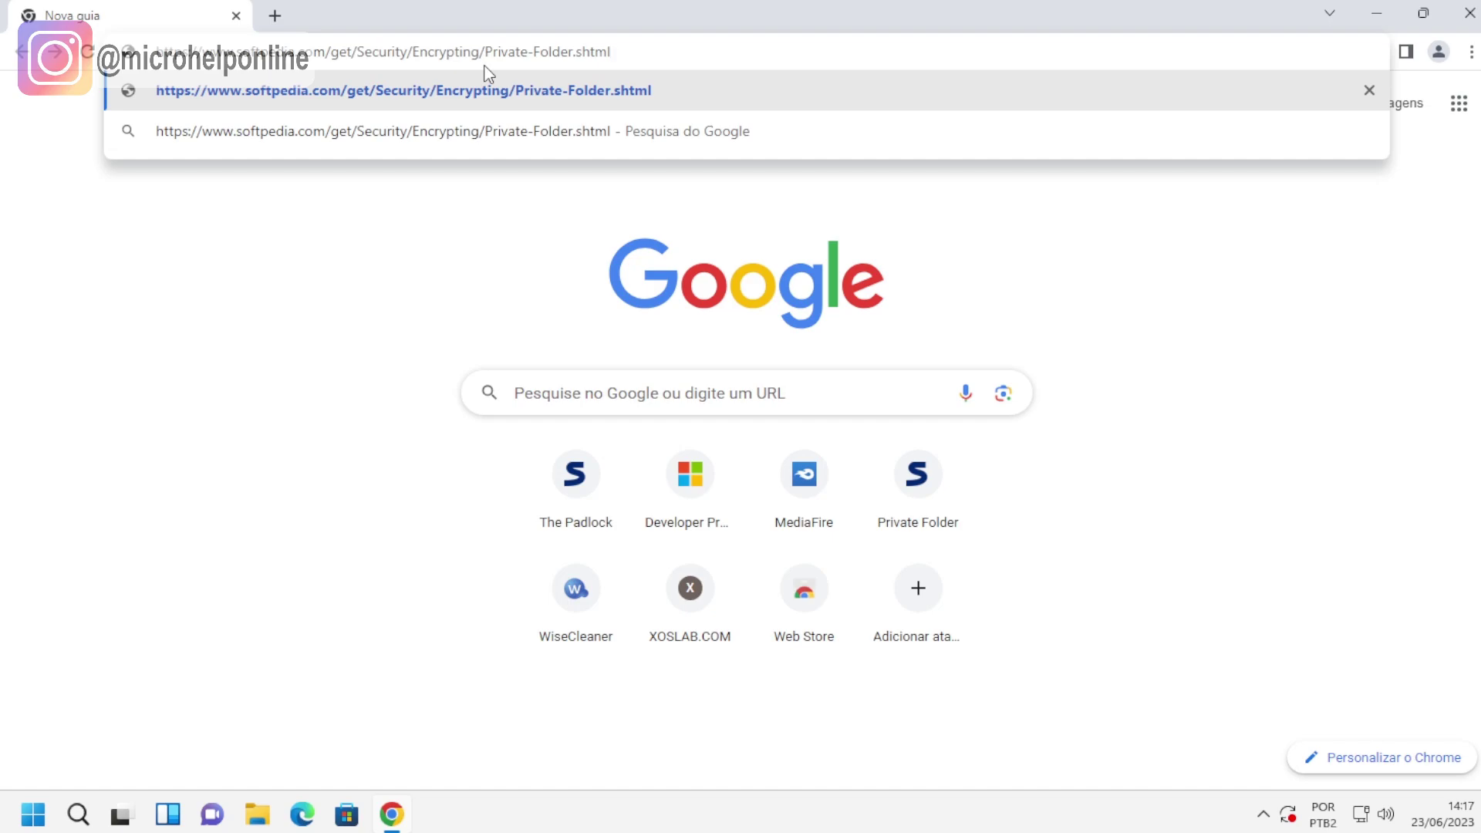
key("Return")
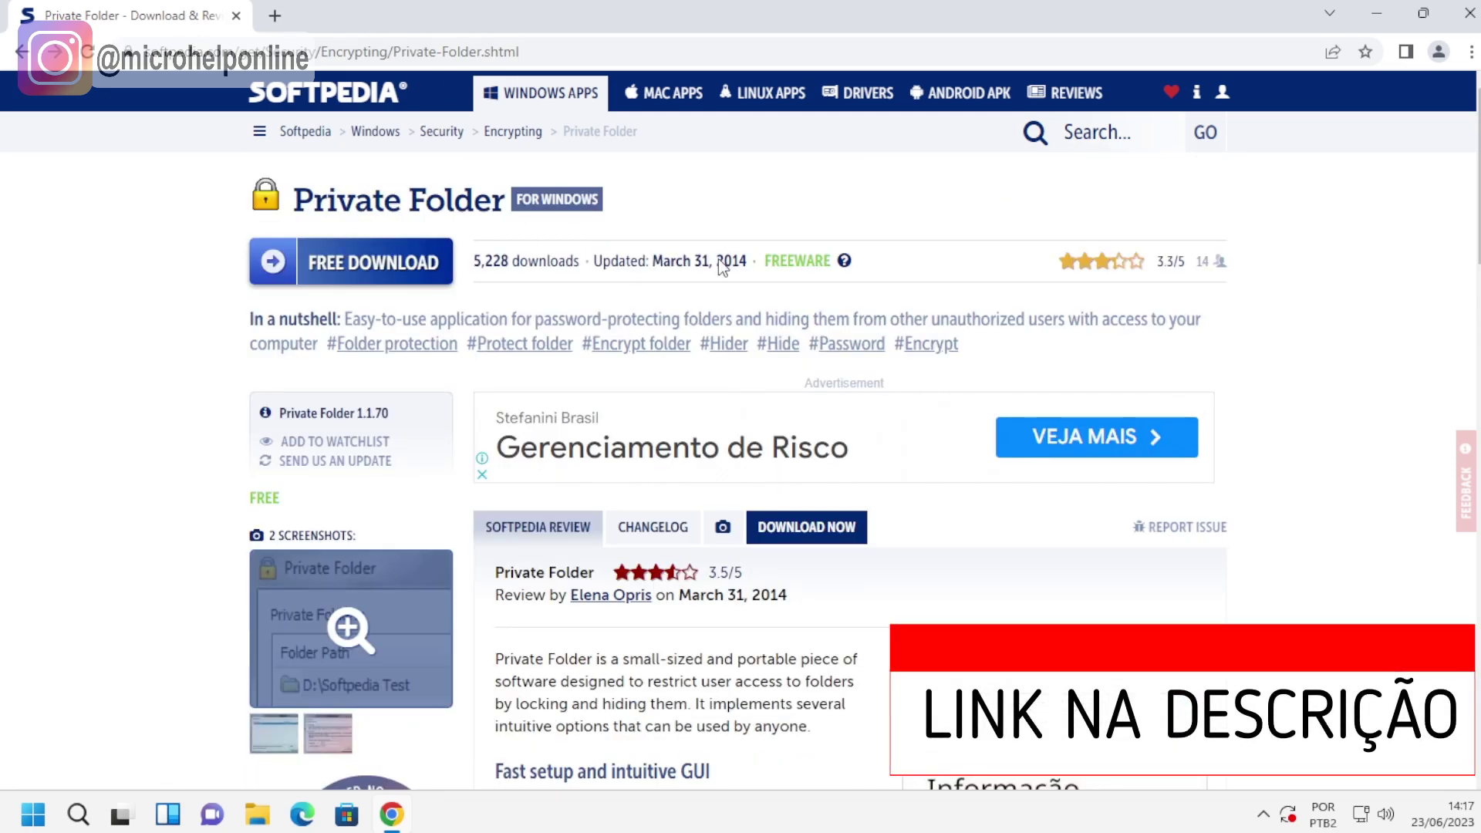
left_click(809, 530)
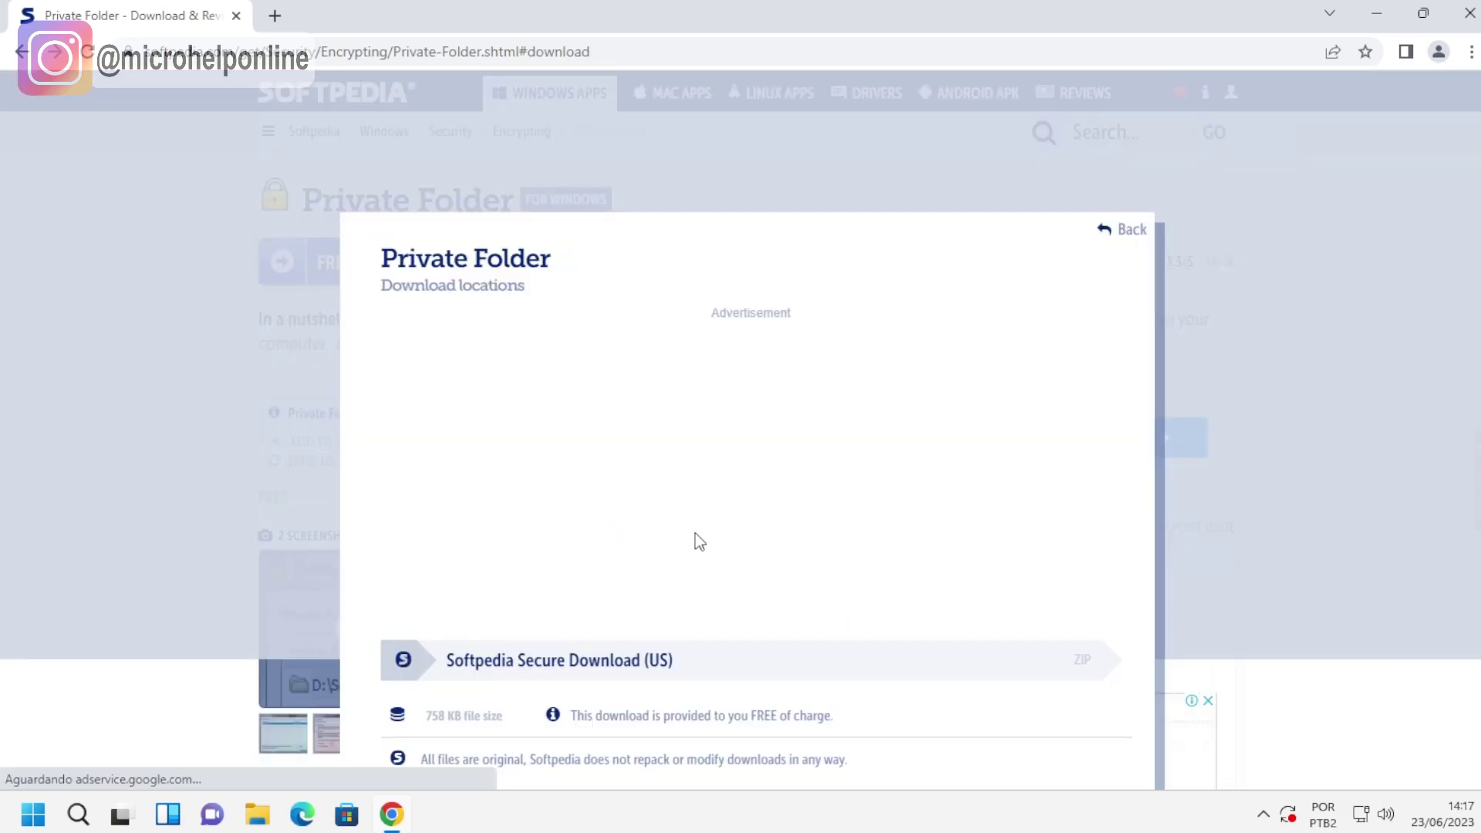
left_click(575, 673)
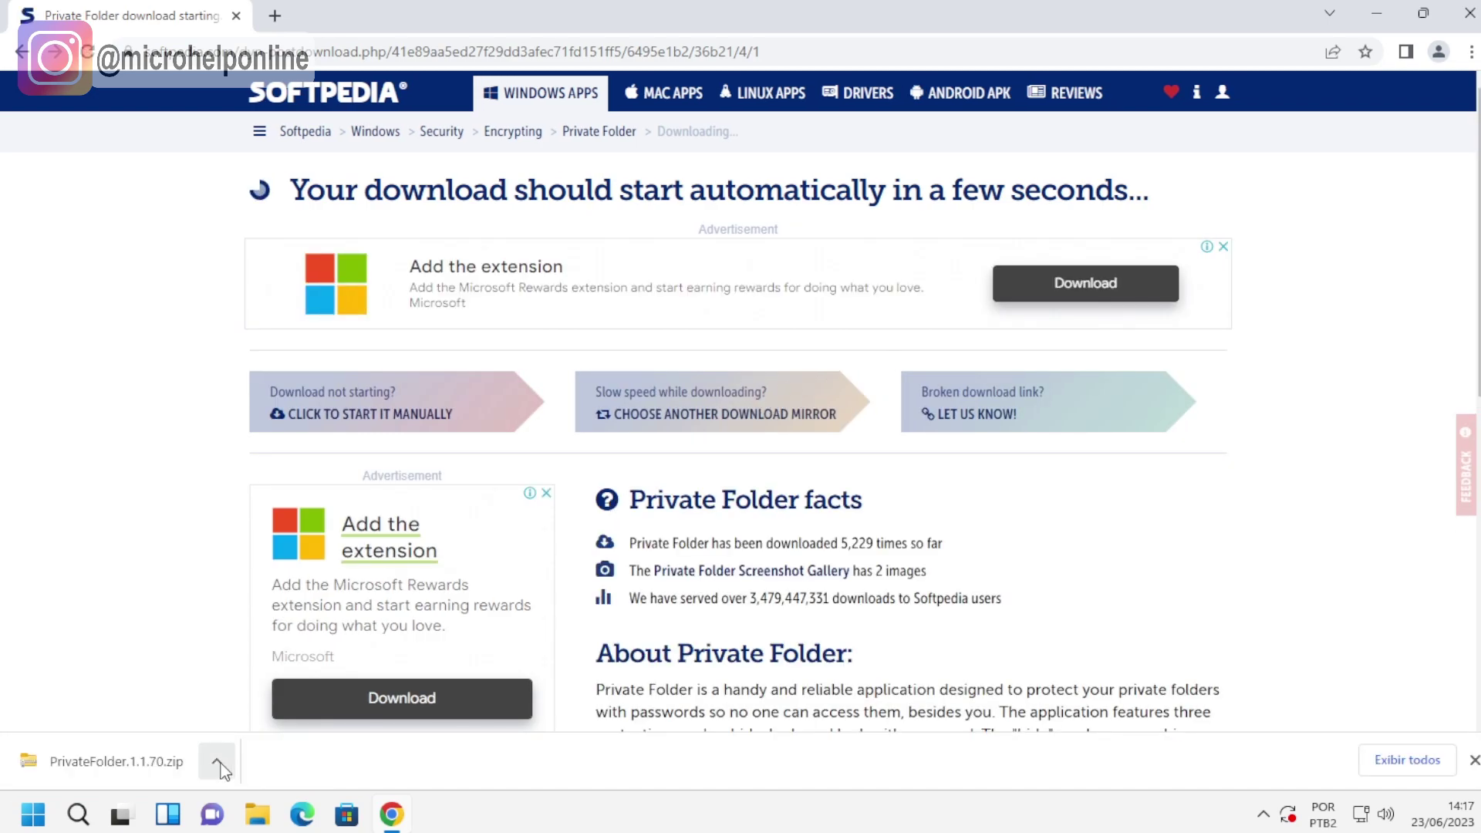
left_click(219, 762)
Extract PrivateFolder.1.1.70.zip in Downloads, replacing the existing file, and run the installer.
left_click(272, 689)
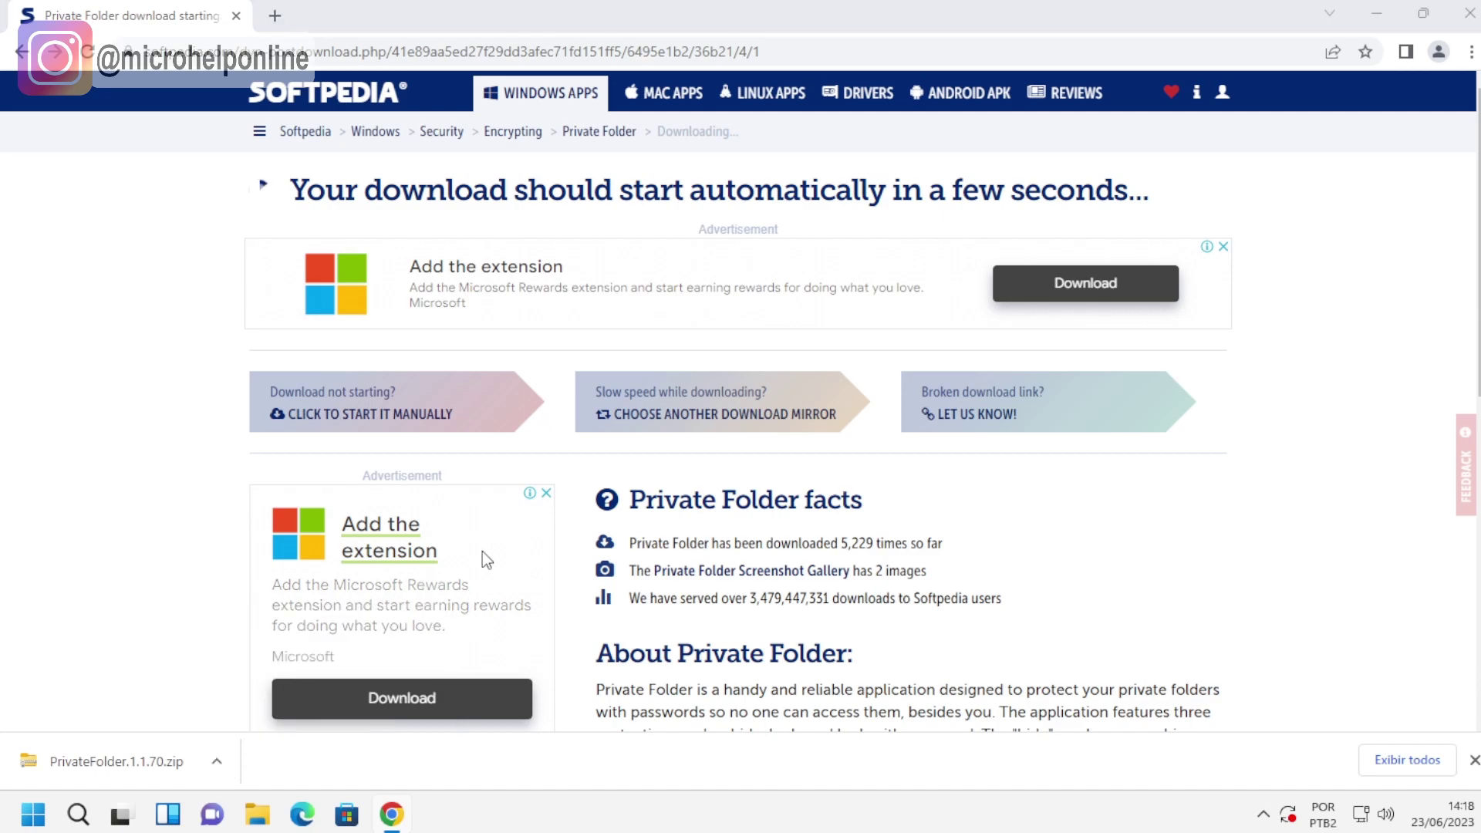
right_click(563, 218)
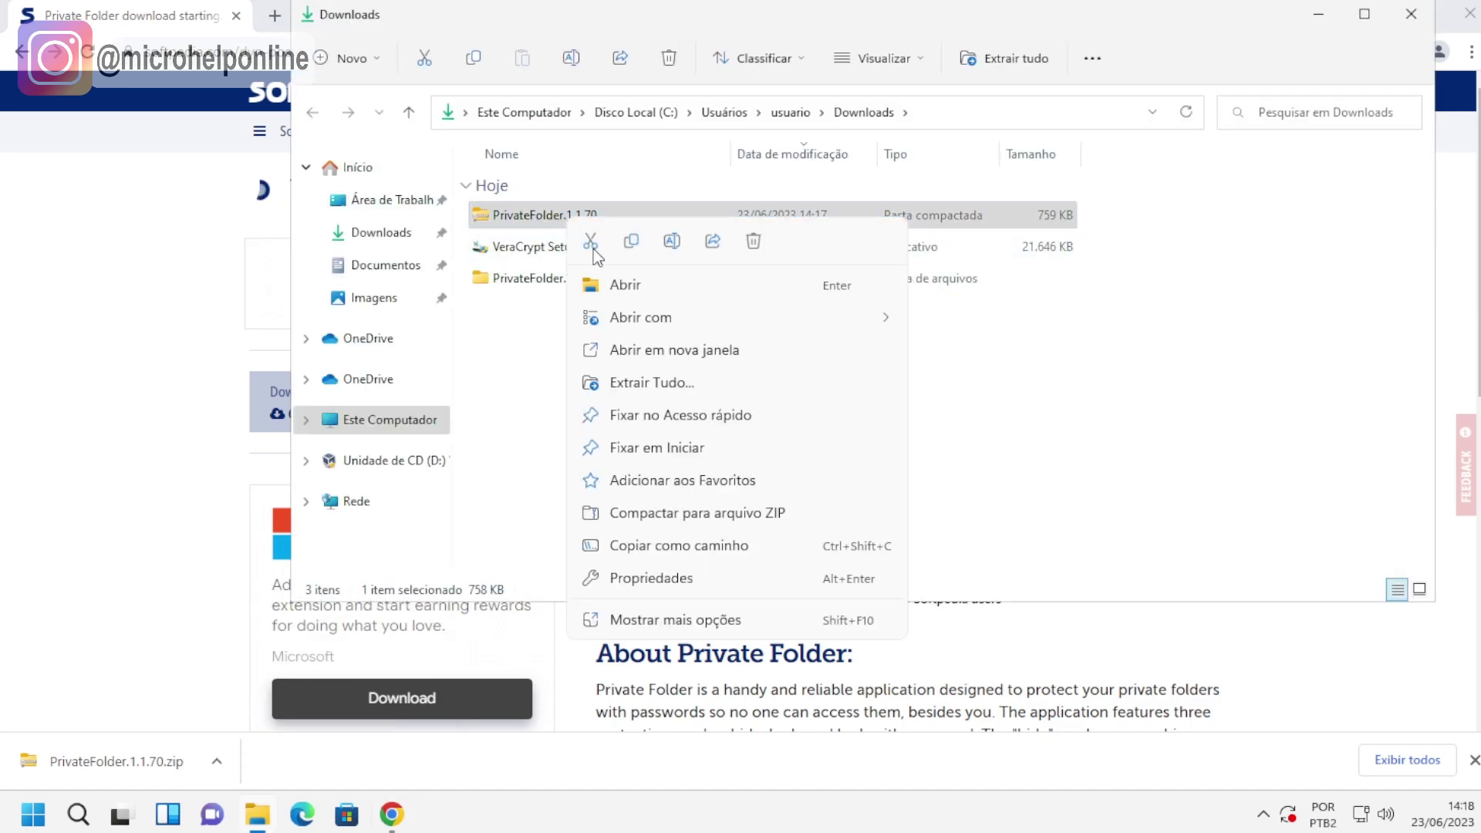
left_click(685, 383)
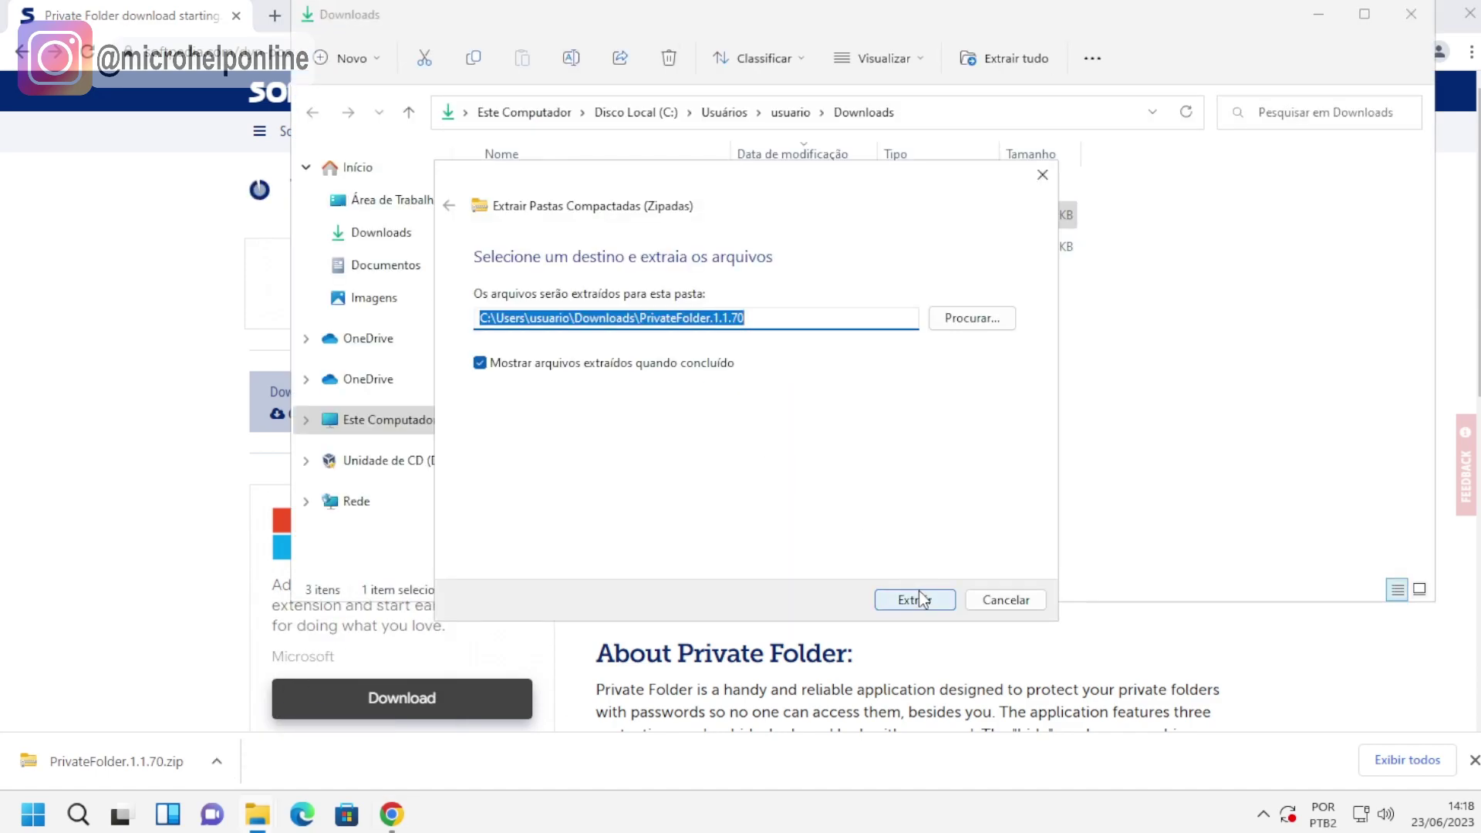
left_click(915, 599)
left_click(454, 263)
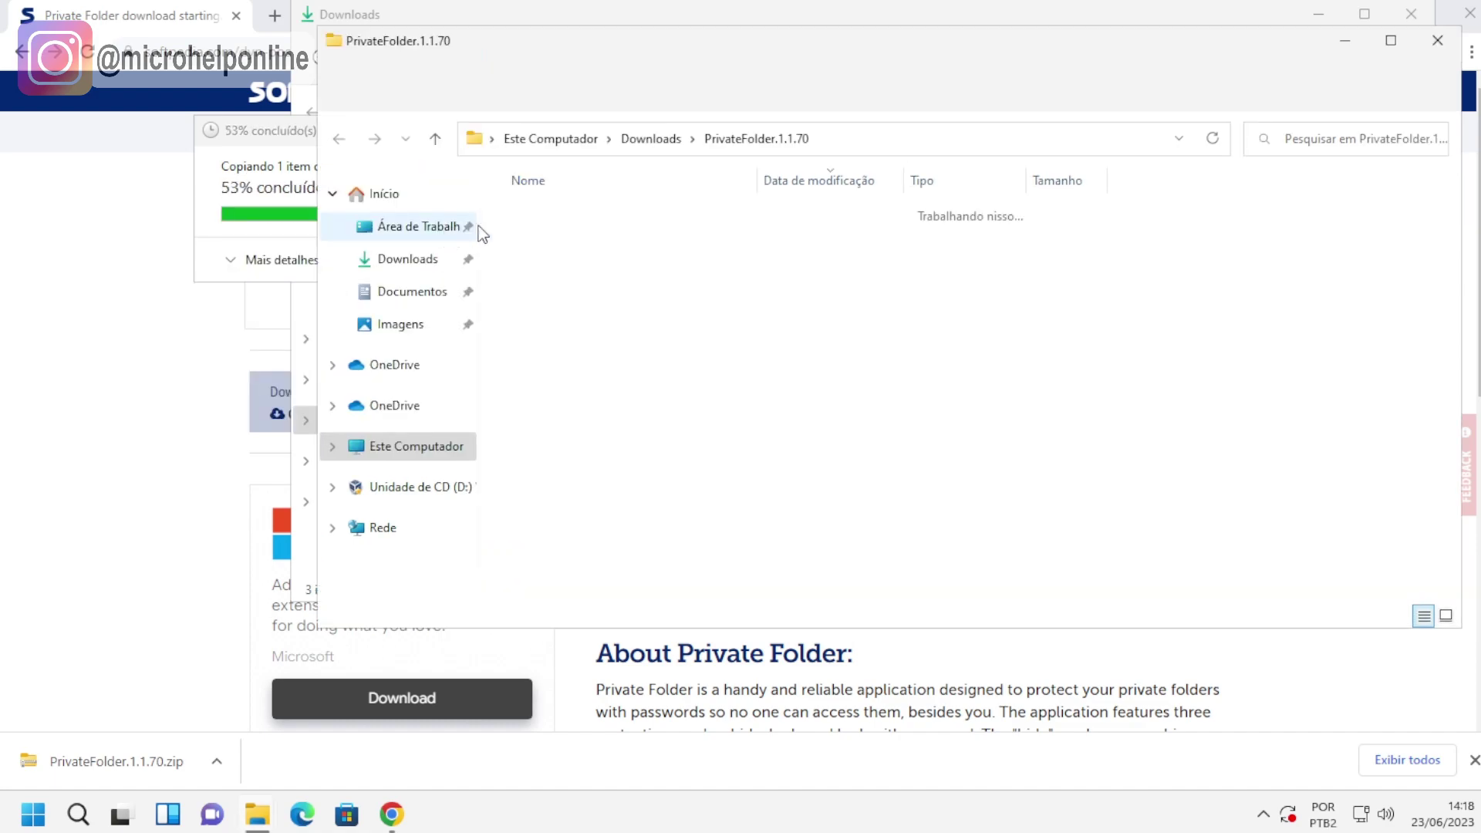
double_click(587, 245)
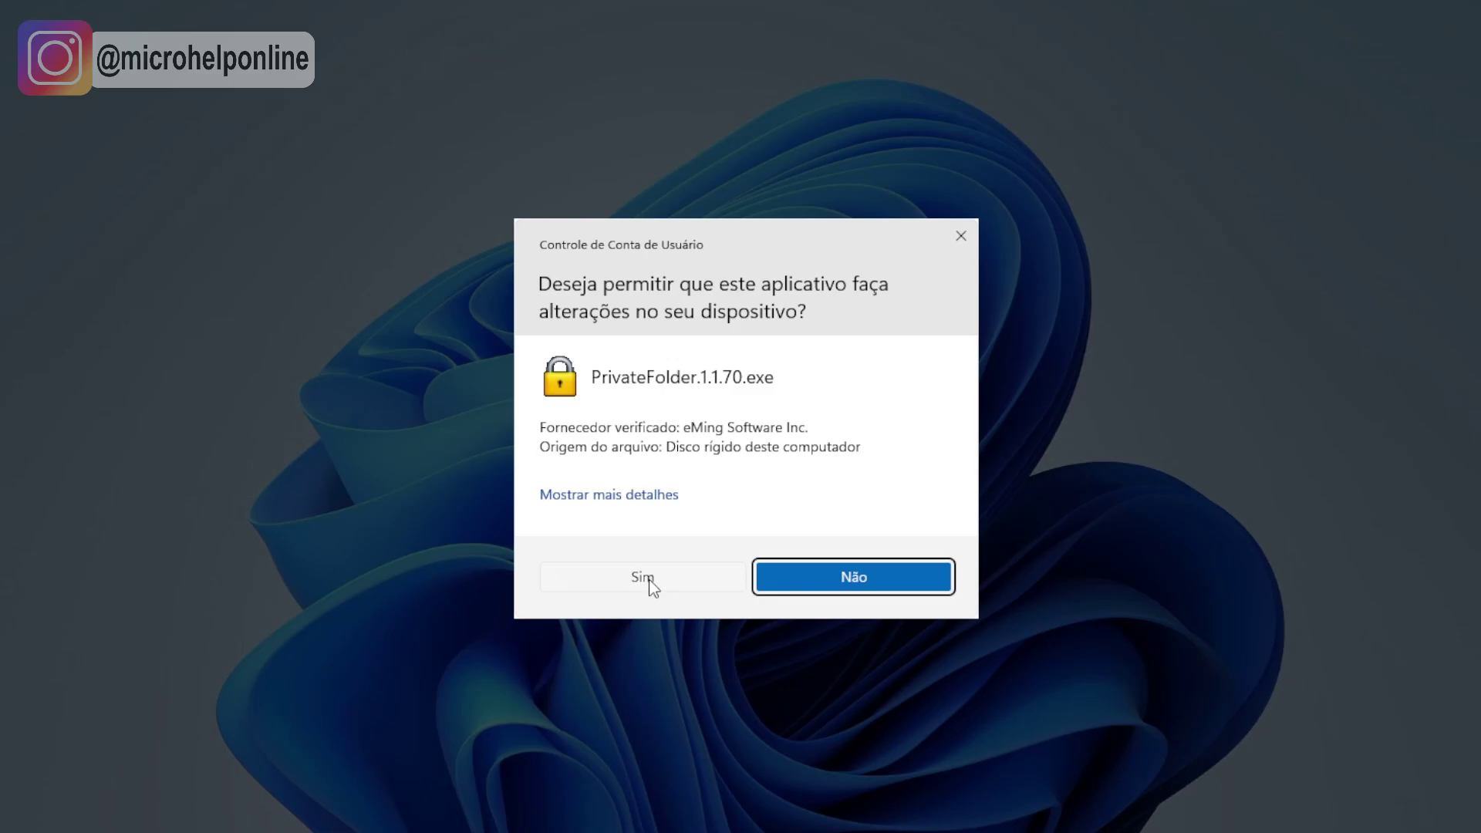
Approve the permission prompt and accept the Private Folder license agreement.
left_click(650, 582)
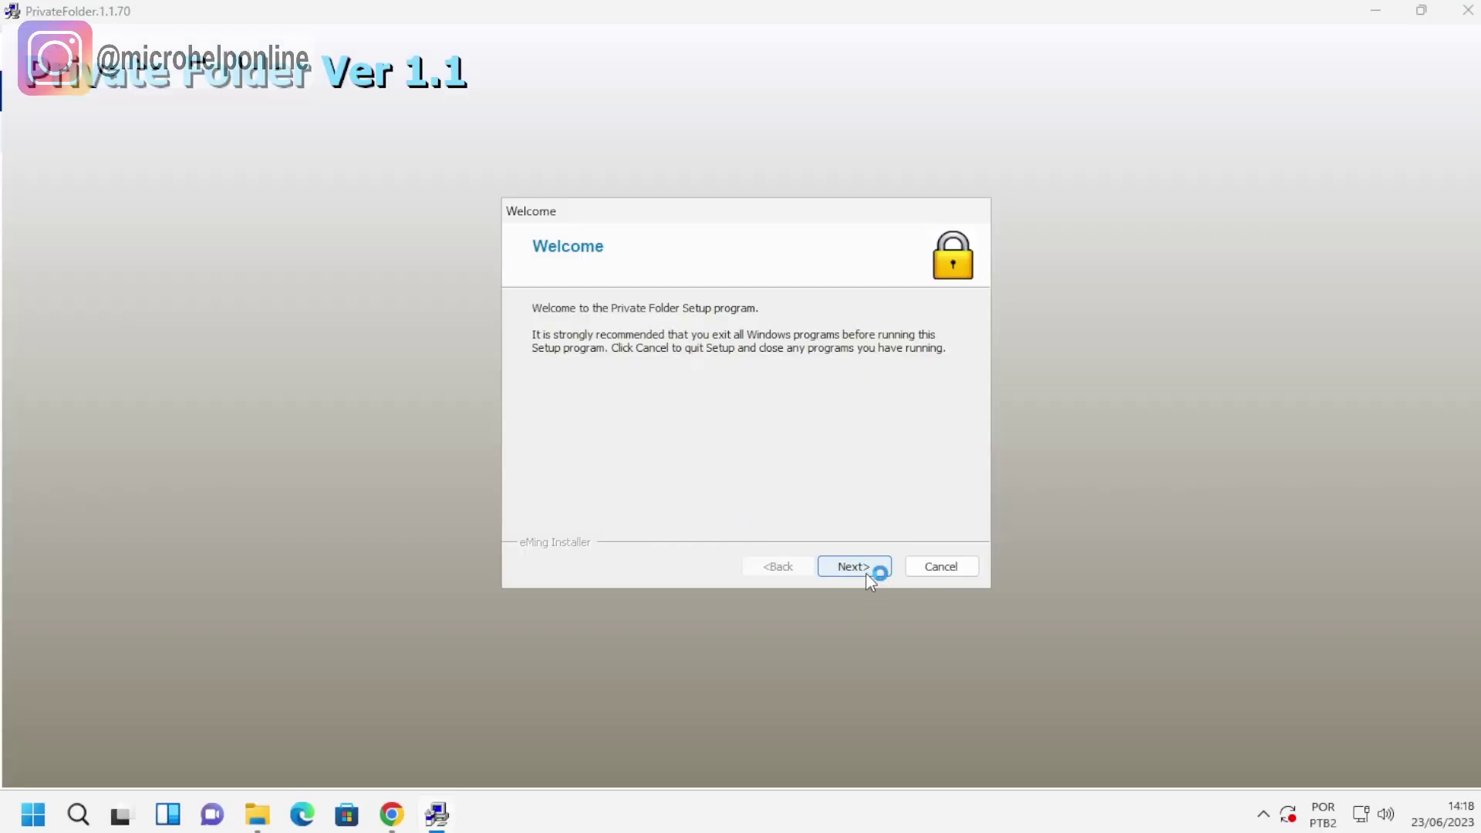
left_click(854, 566)
left_click(536, 526)
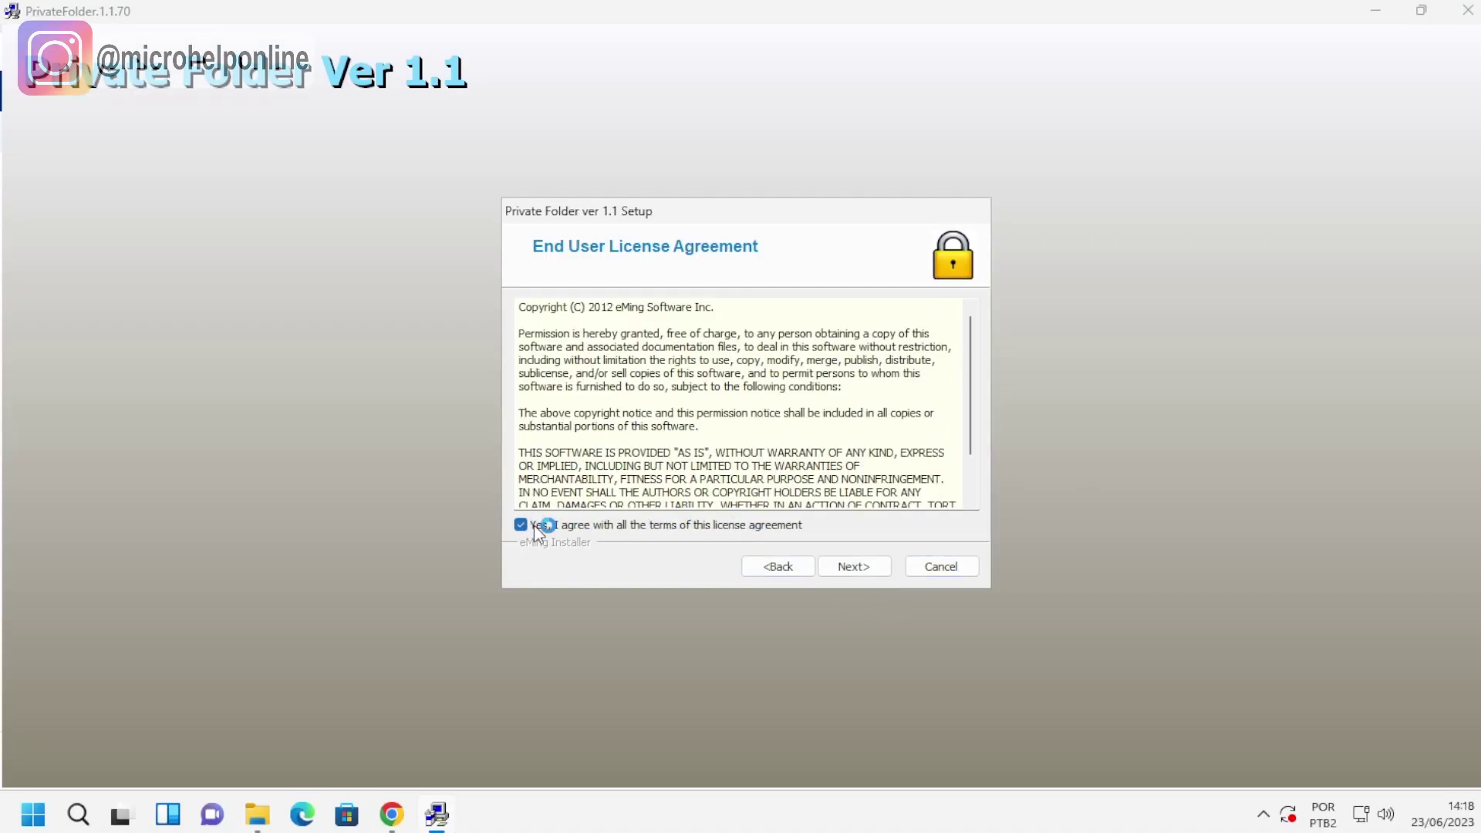
left_click(853, 567)
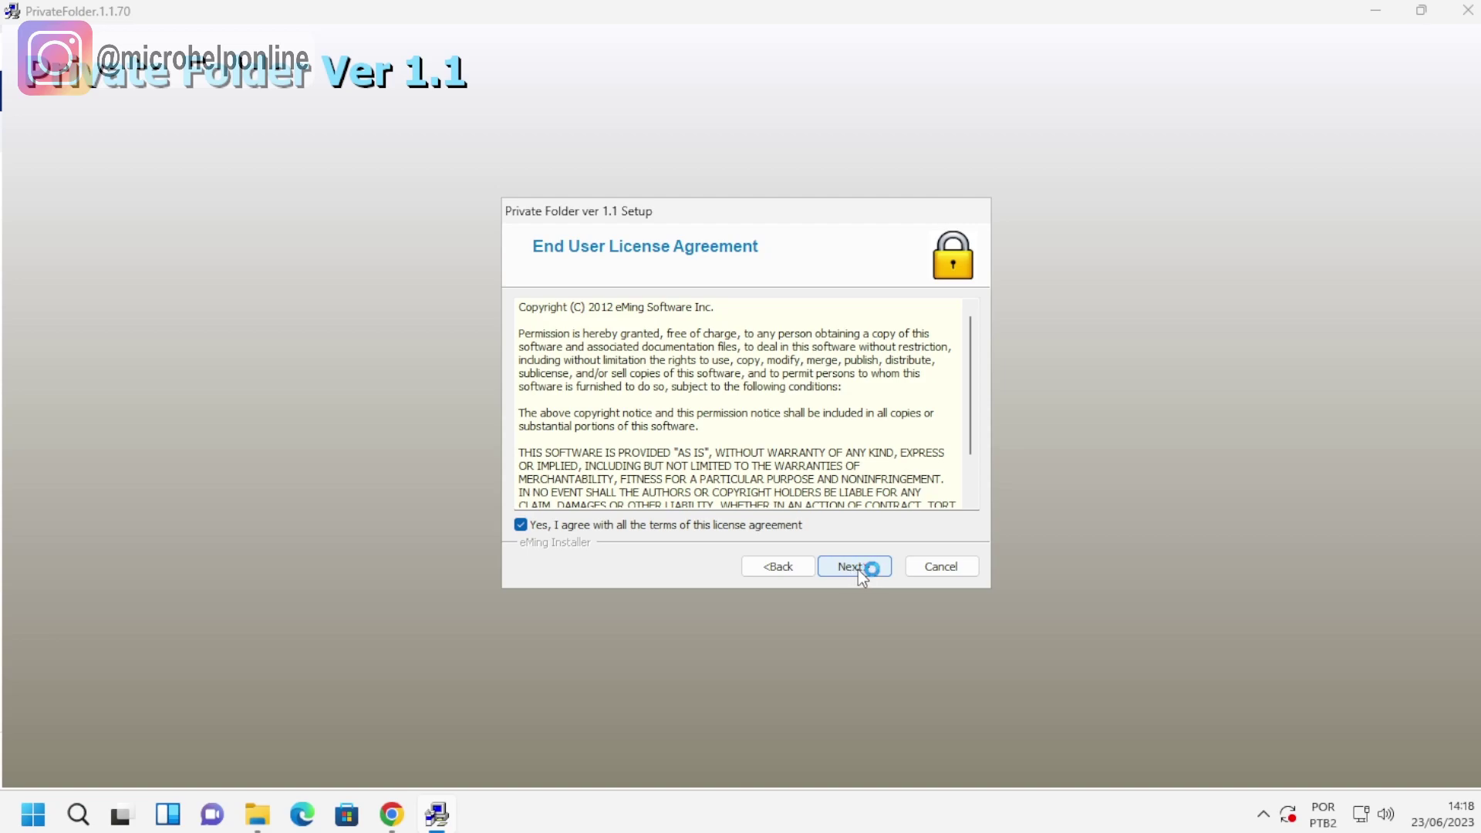
left_click(857, 567)
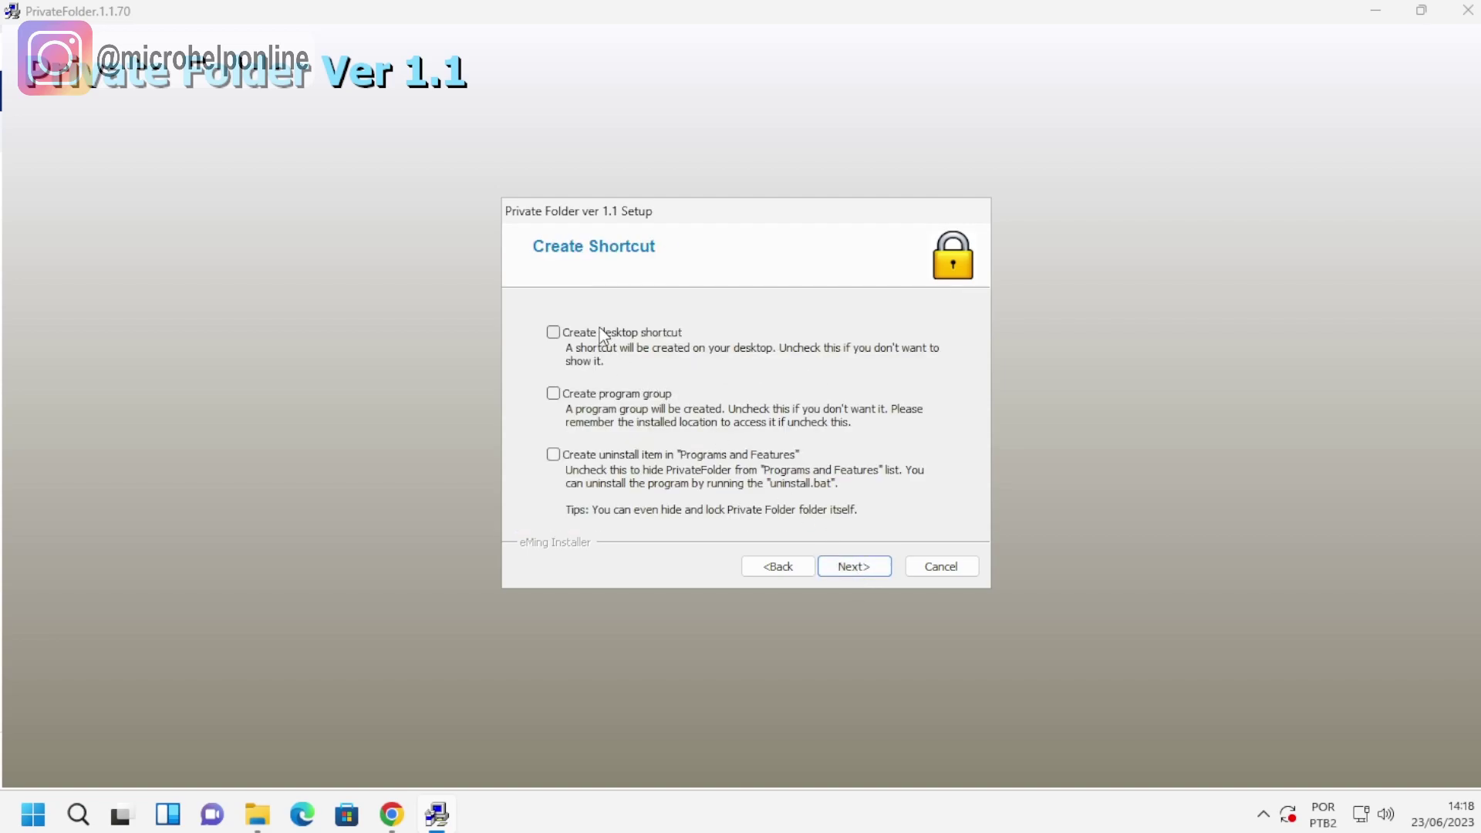
Choose desktop shortcut and uninstall entry options, then start installing.
left_click(602, 334)
left_click(609, 395)
left_click(592, 468)
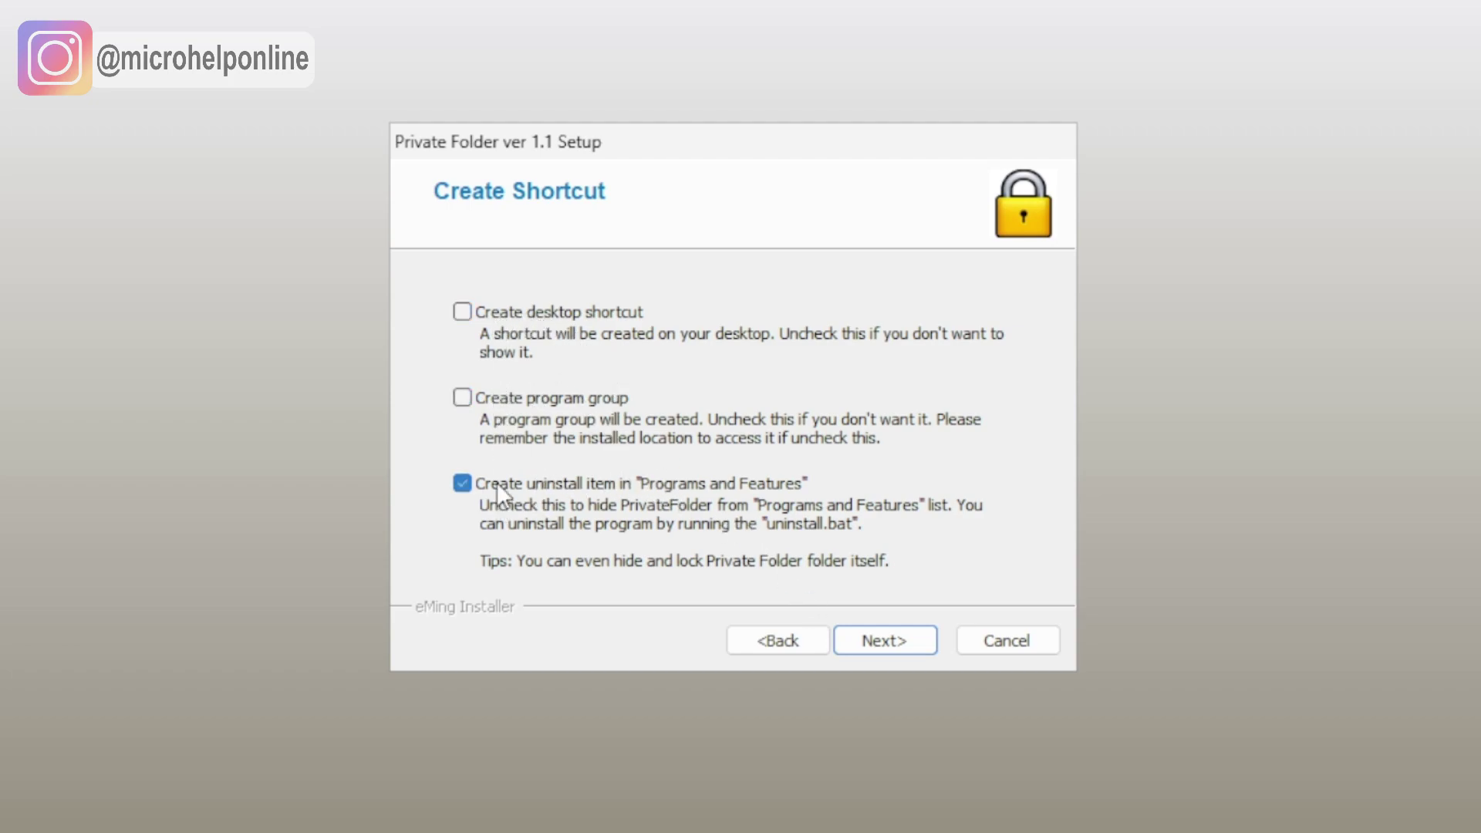
left_click(465, 315)
left_click(896, 640)
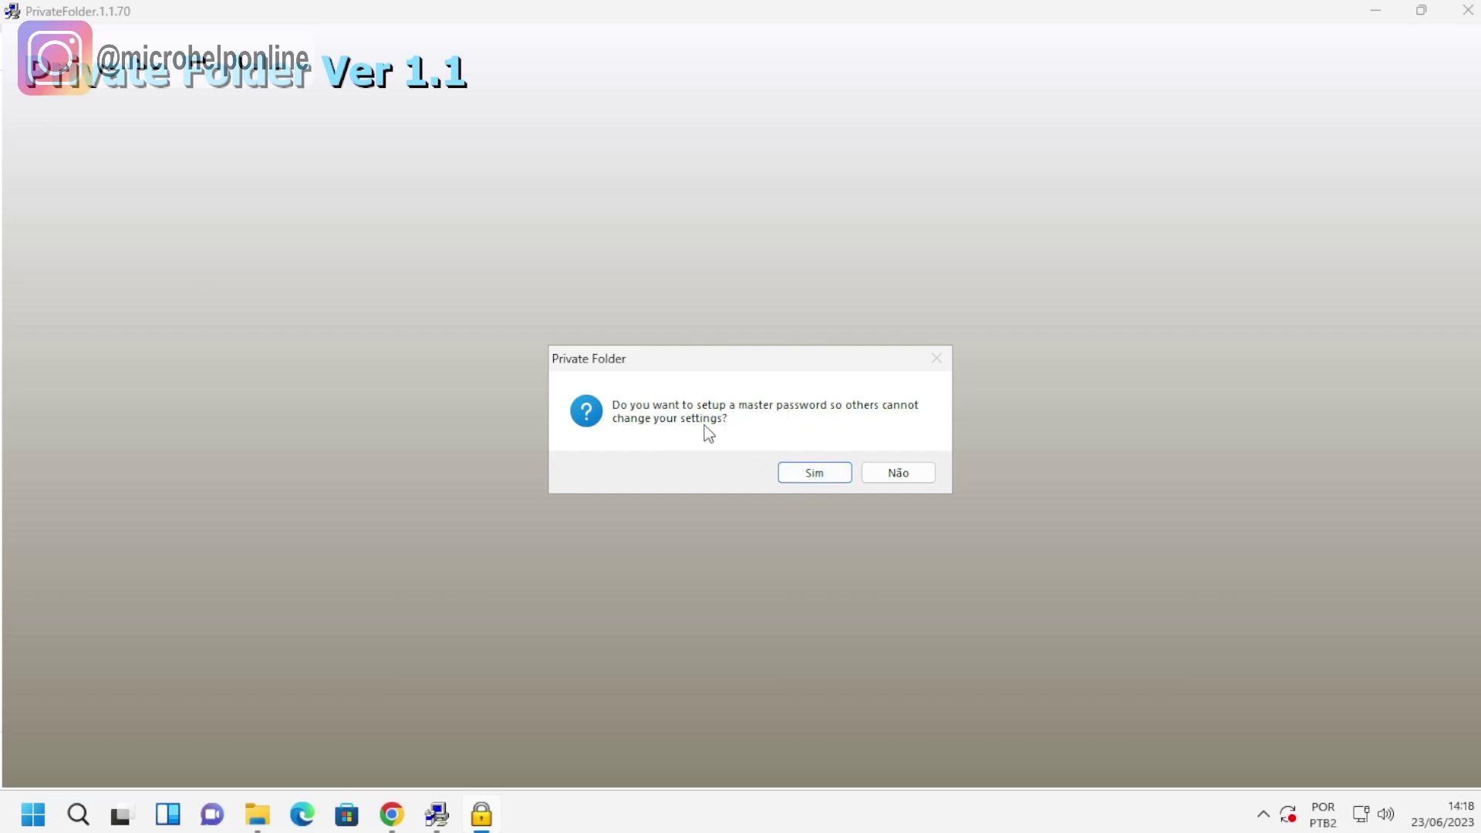
Set a new master password, entered and confirmed, and save it.
left_click(814, 474)
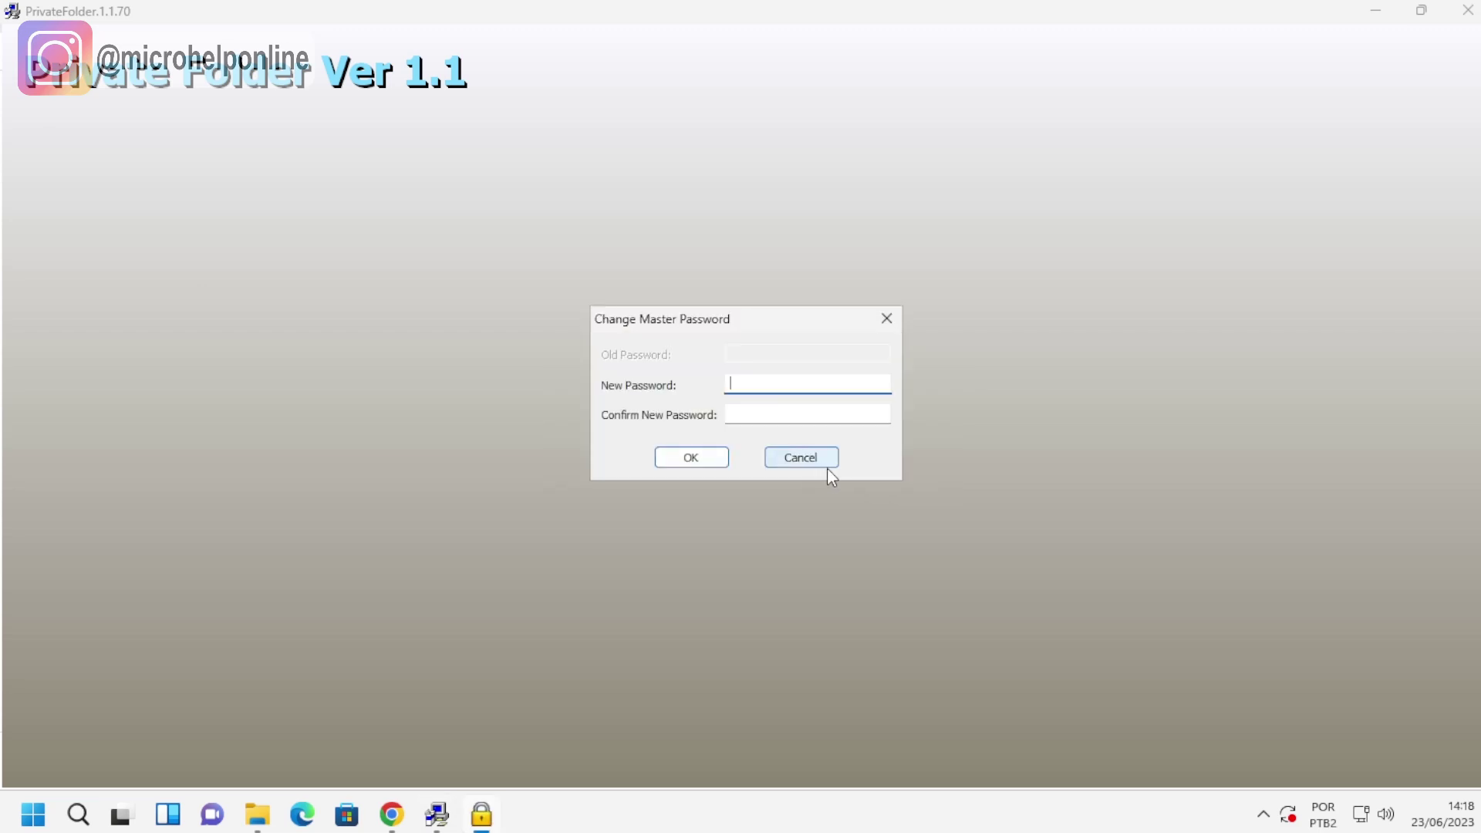
type("123456")
key("Tab")
type("123456")
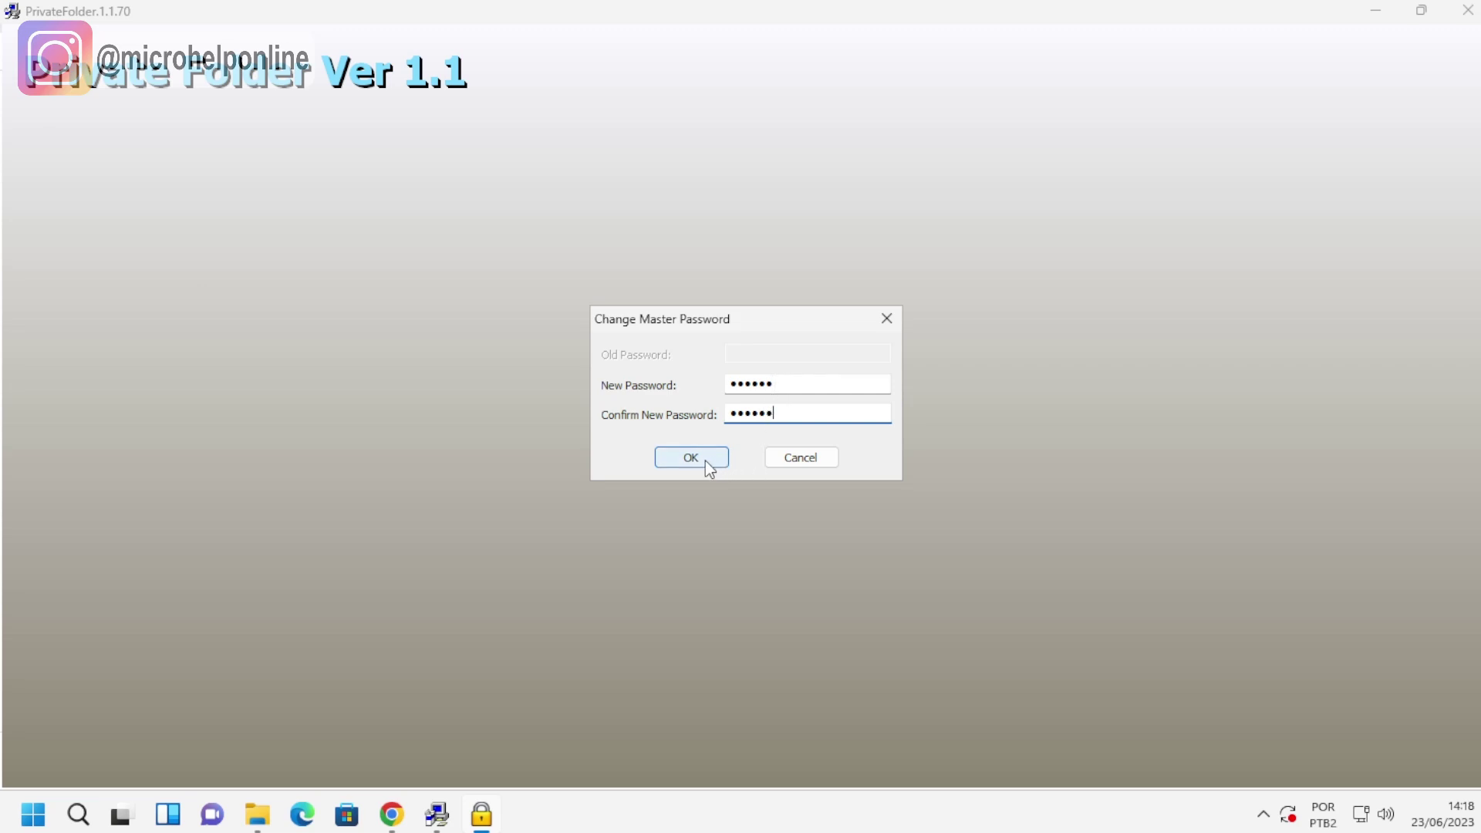
left_click(705, 461)
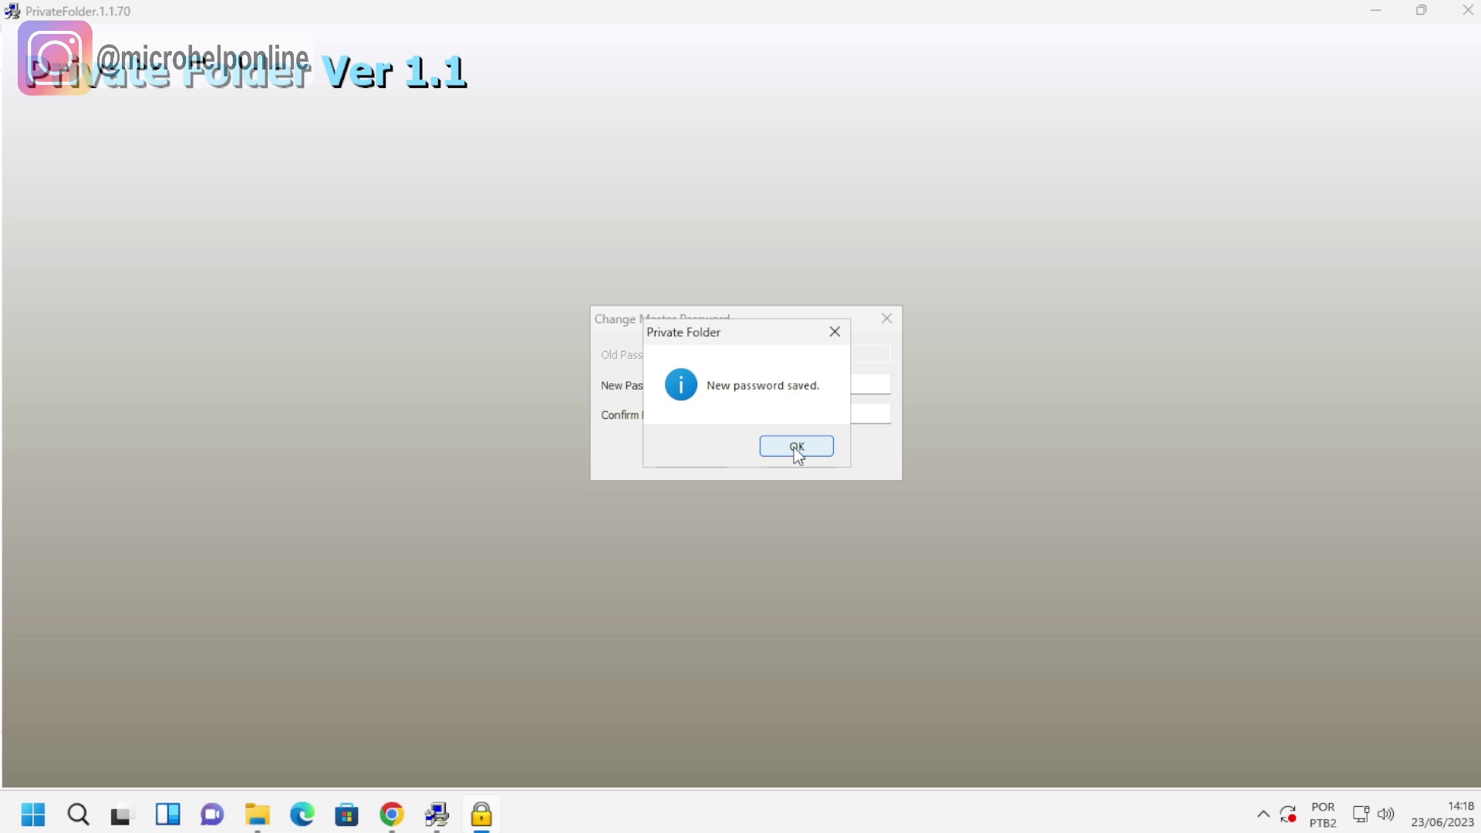
left_click(795, 451)
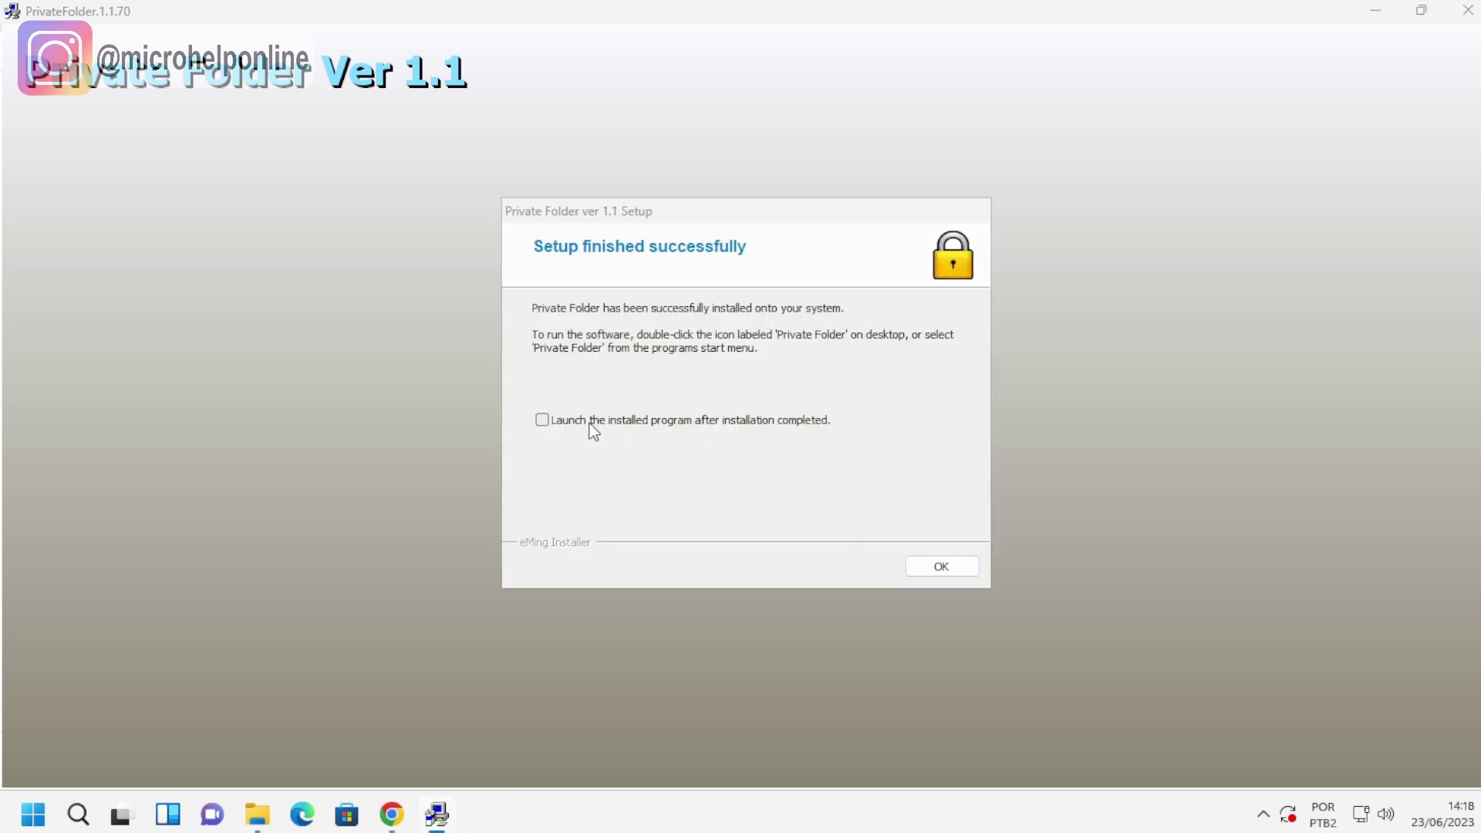
Finish setup with Launch the installed program ticked and log in with the master password.
left_click(544, 421)
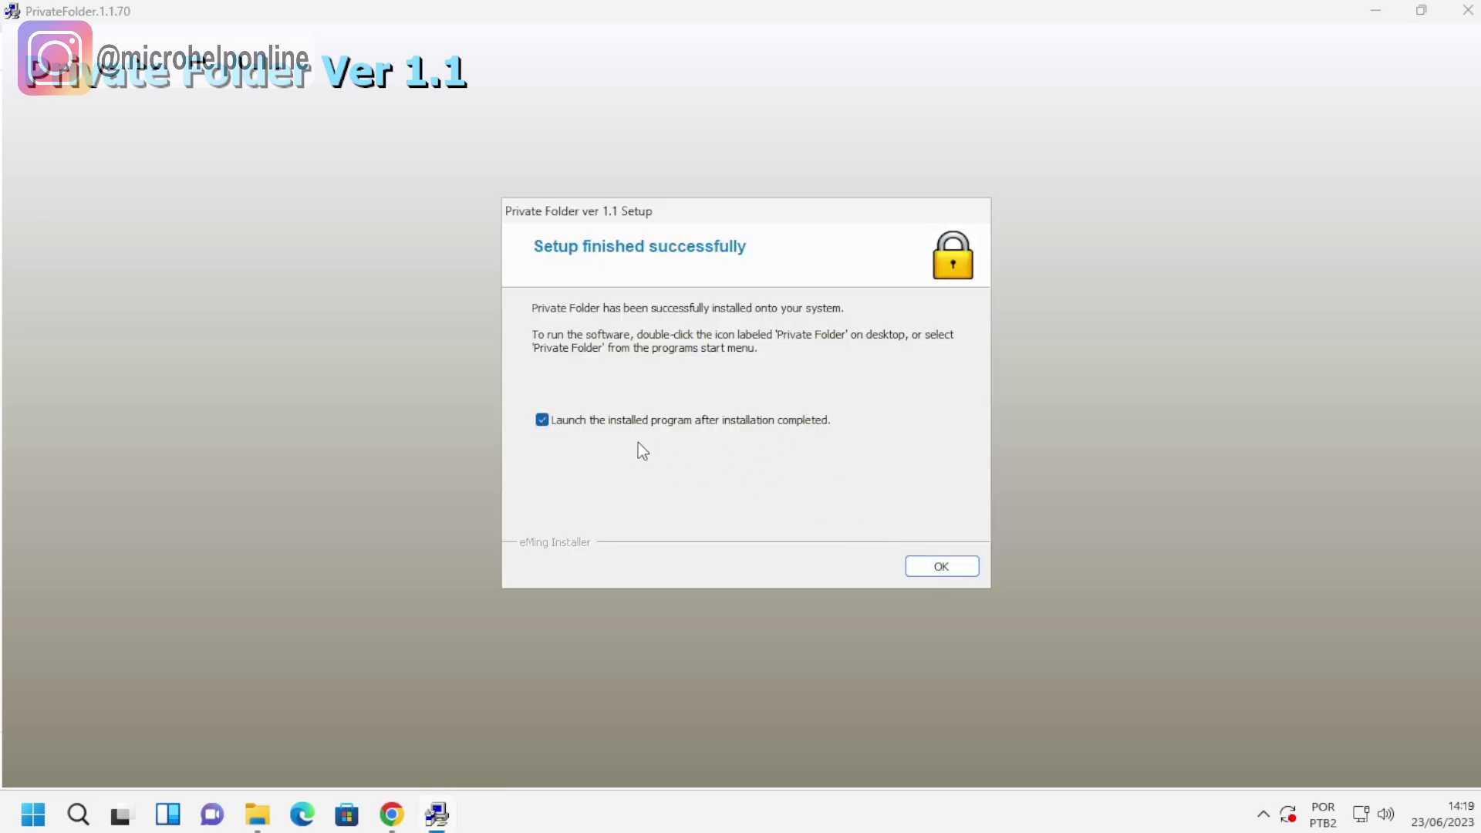
left_click(942, 567)
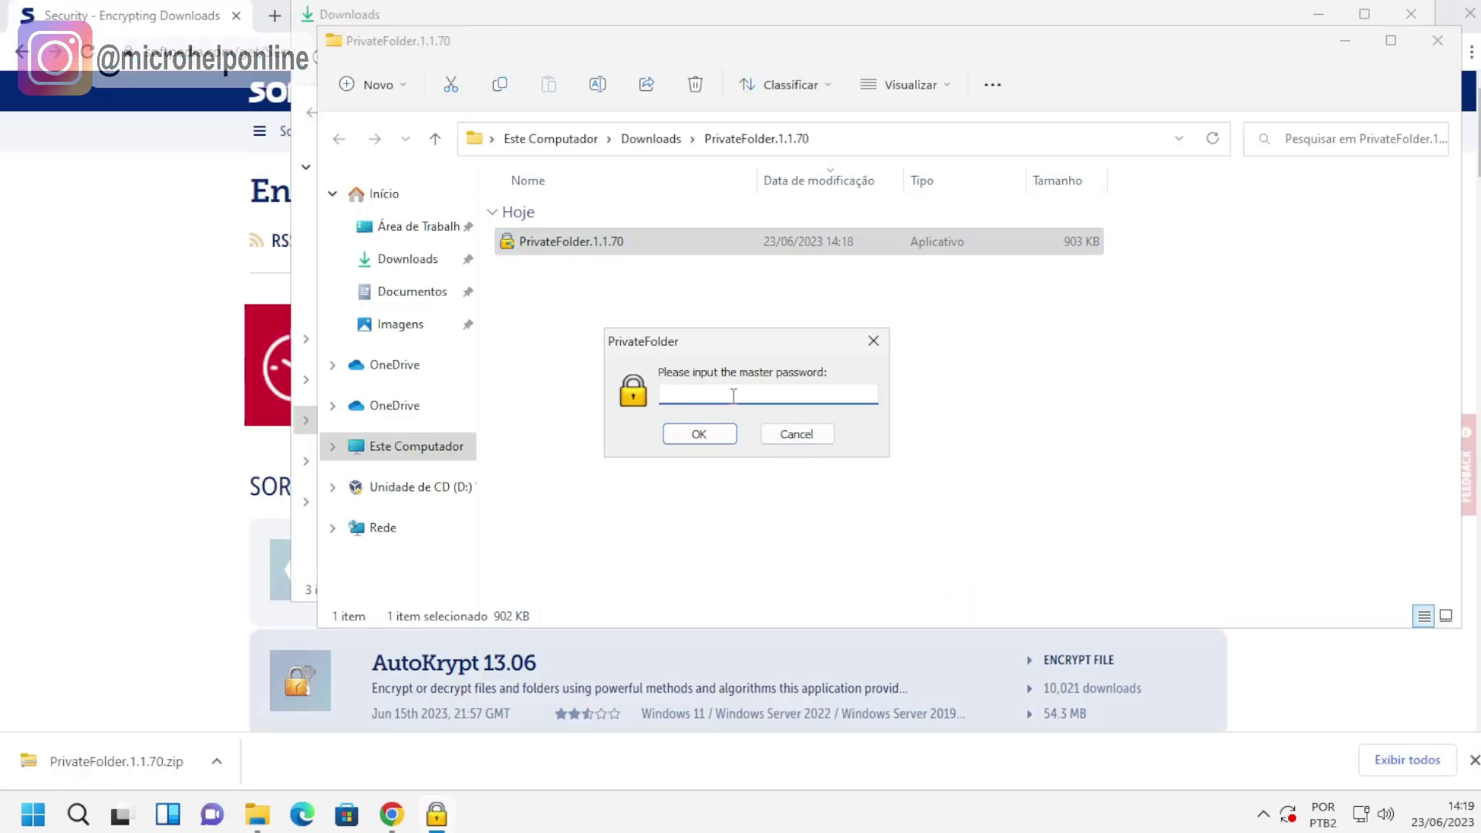
type("123456")
left_click(699, 434)
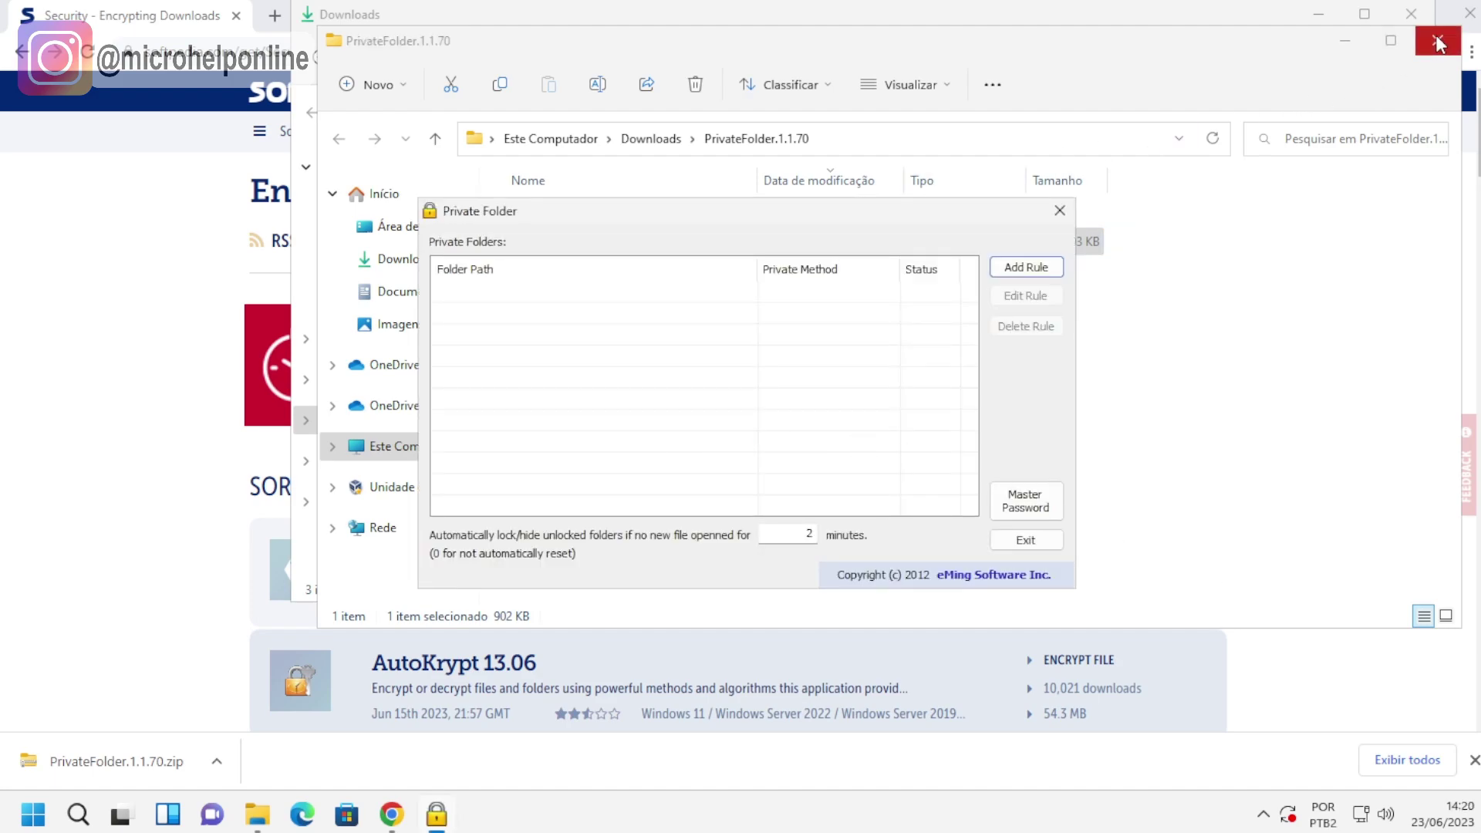
Close the PrivateFolder.1.1.70, Downloads and Chrome windows.
left_click(1424, 42)
left_click(1410, 14)
left_click(1470, 14)
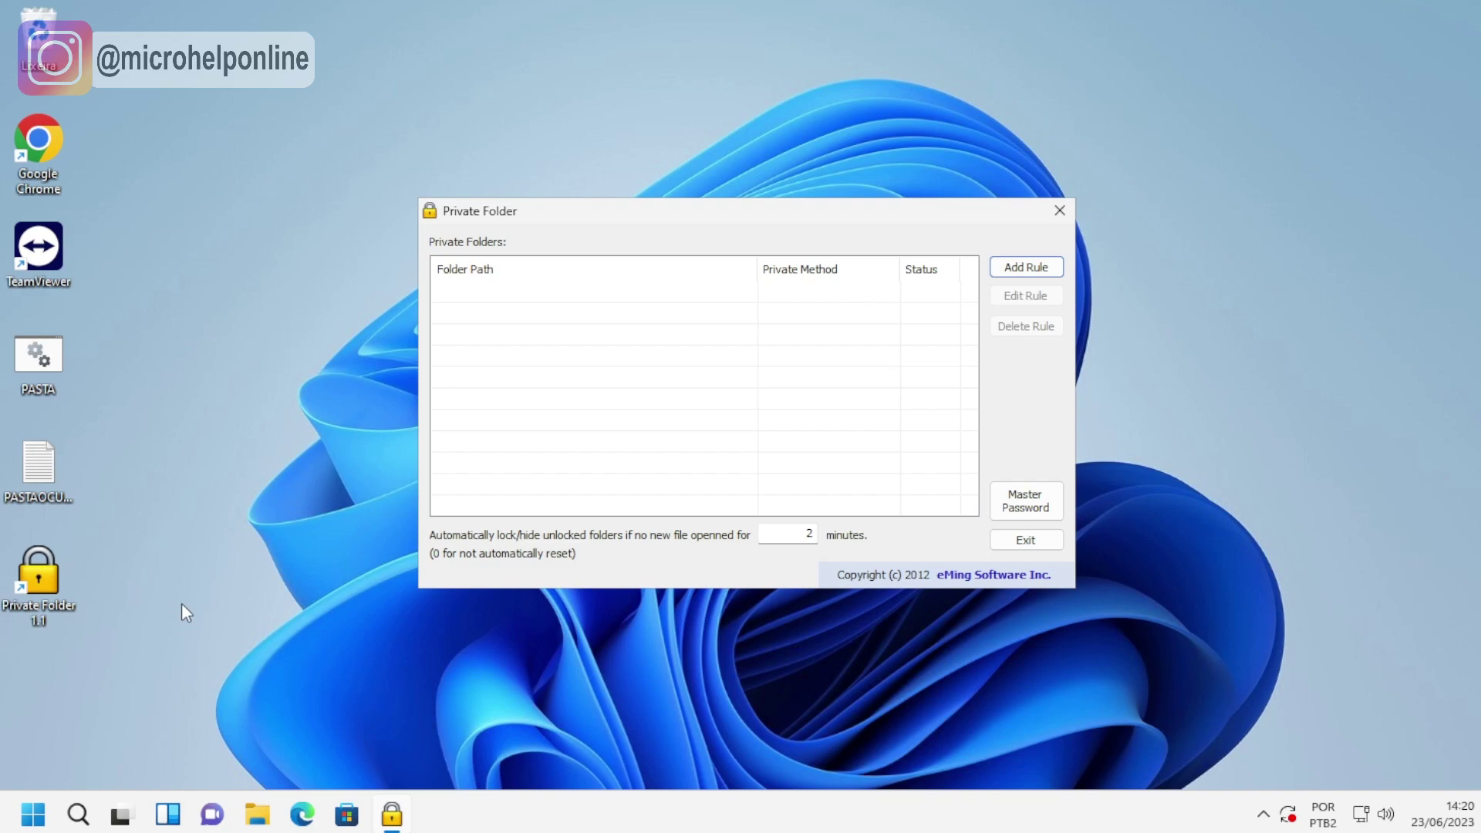
Create a new desktop folder named TESTE.
right_click(49, 686)
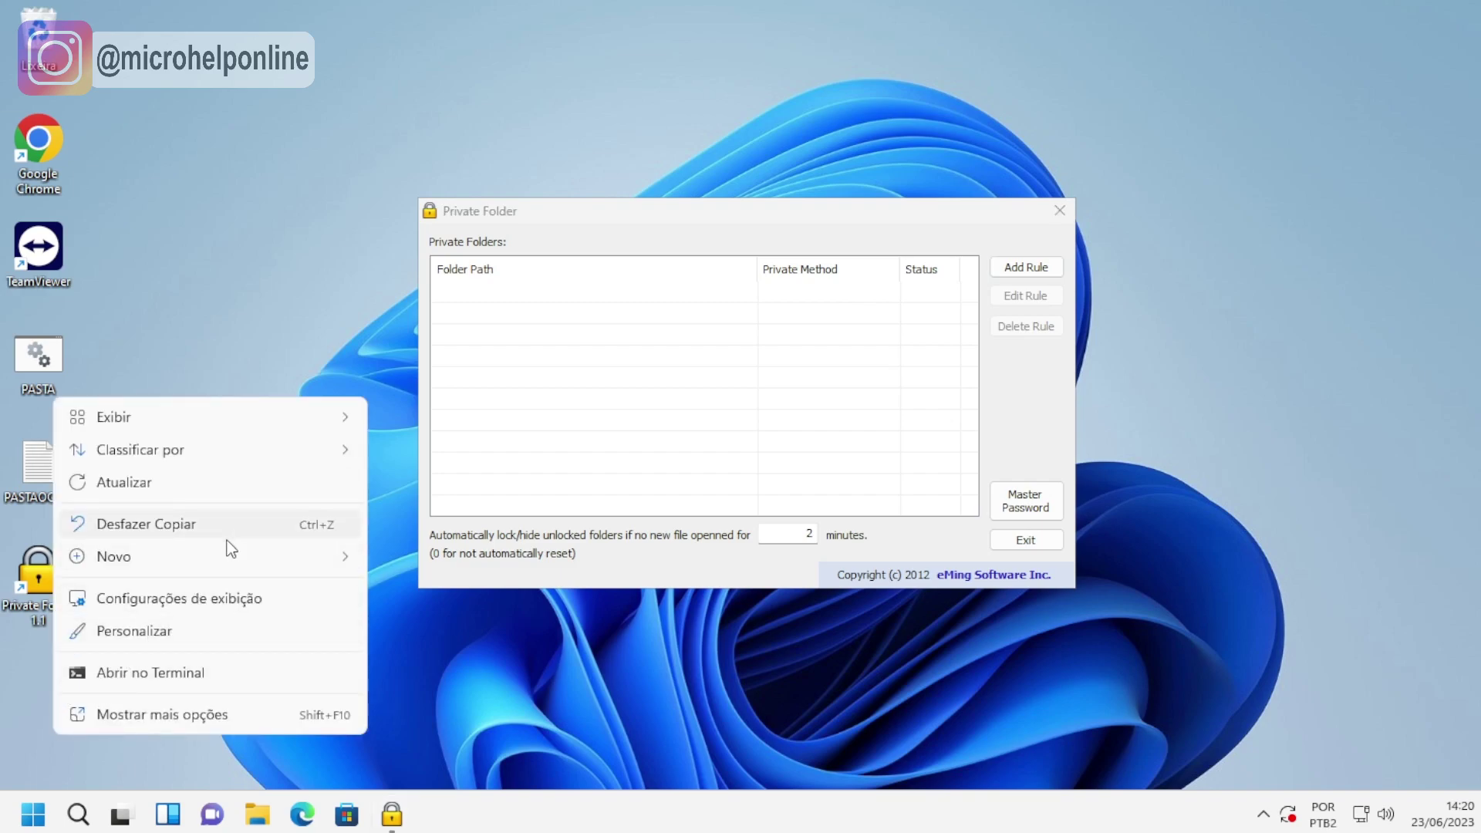
mouse_move(354, 558)
left_click(474, 224)
type("TESTE")
key("Return")
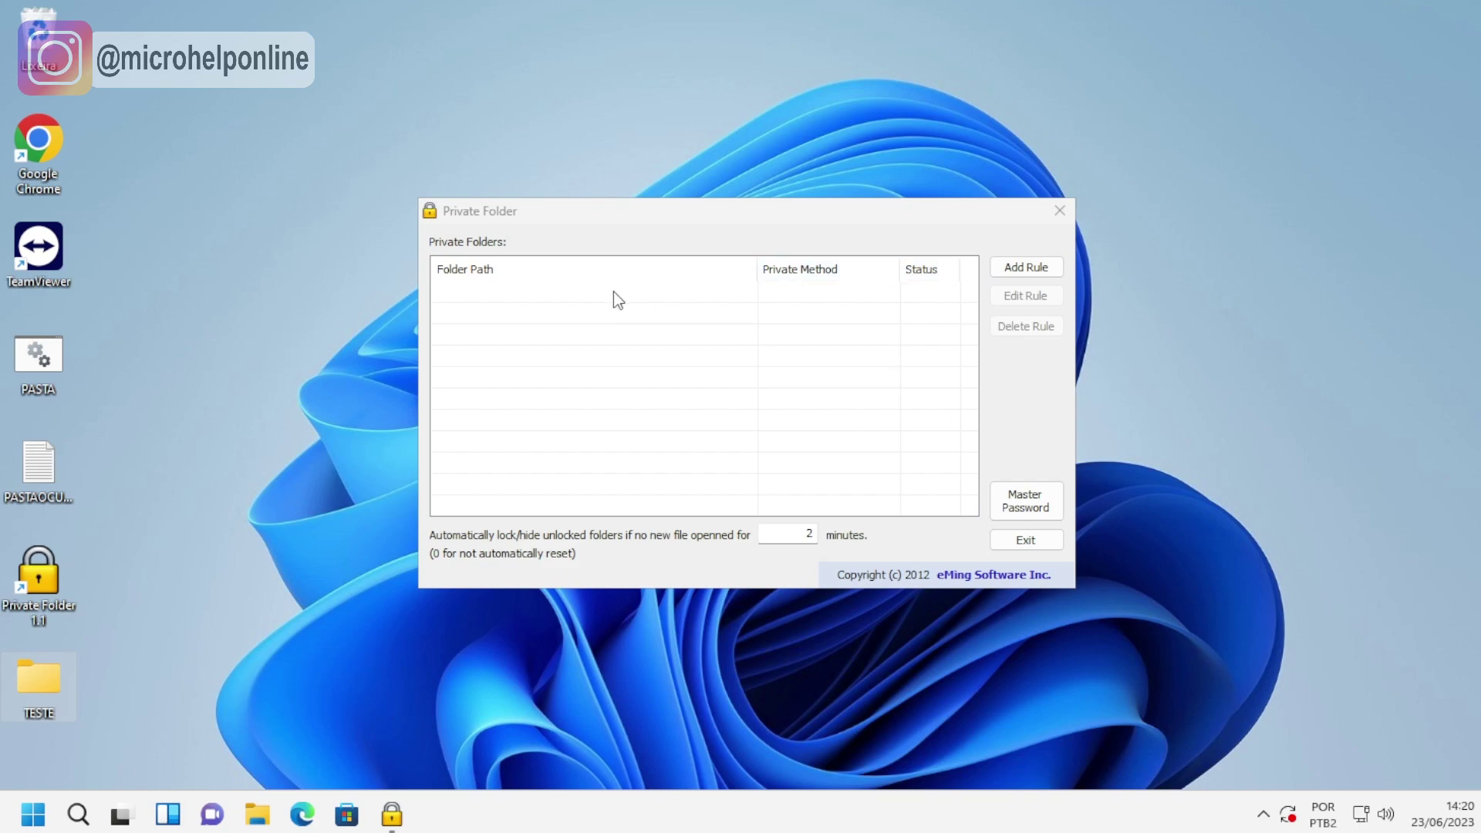
Add a new protection rule targeting the desktop TESTE folder.
left_click(1026, 267)
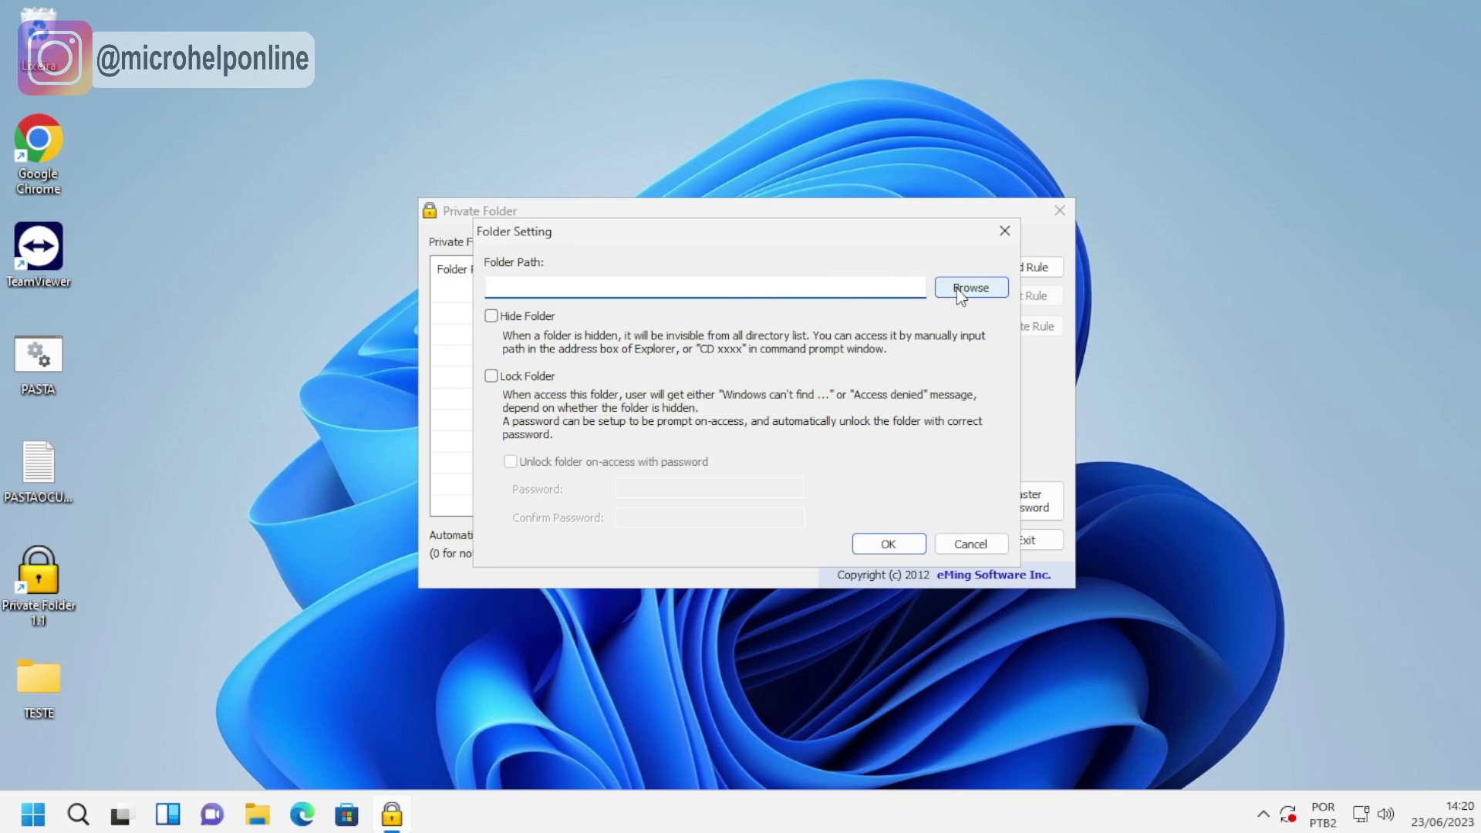
left_click(968, 287)
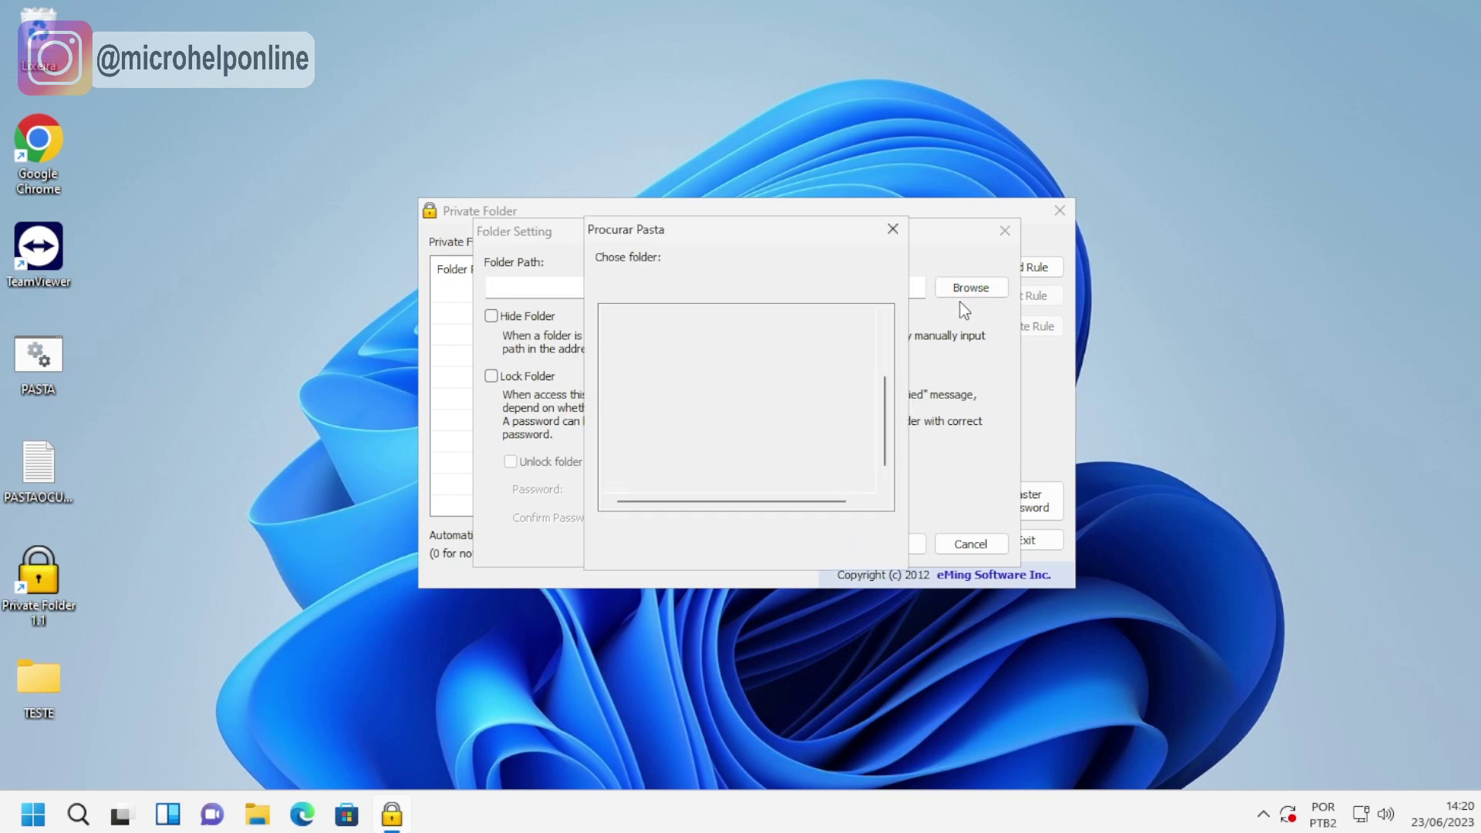
left_click(630, 370)
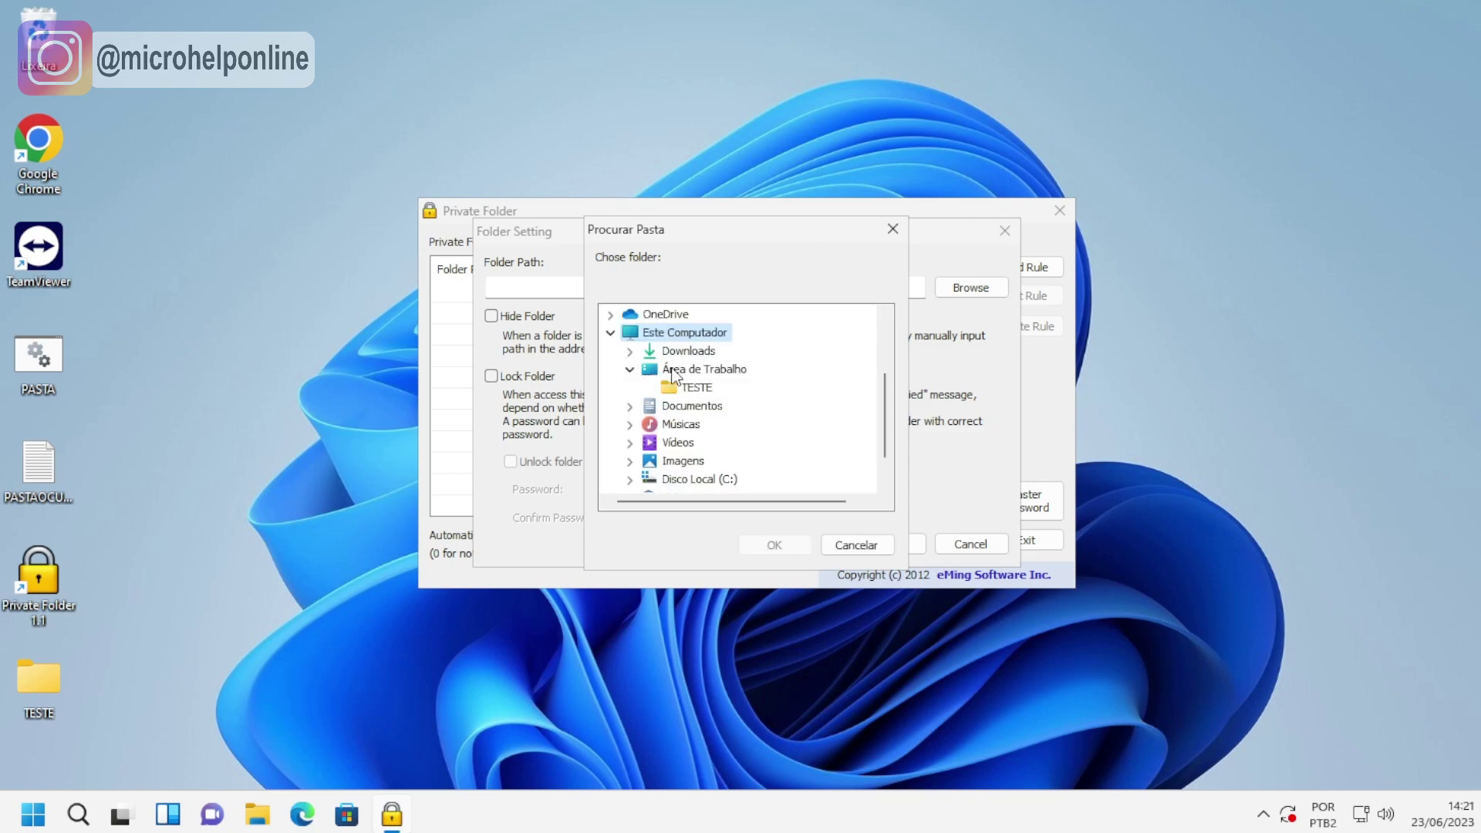
left_click(694, 387)
left_click(774, 546)
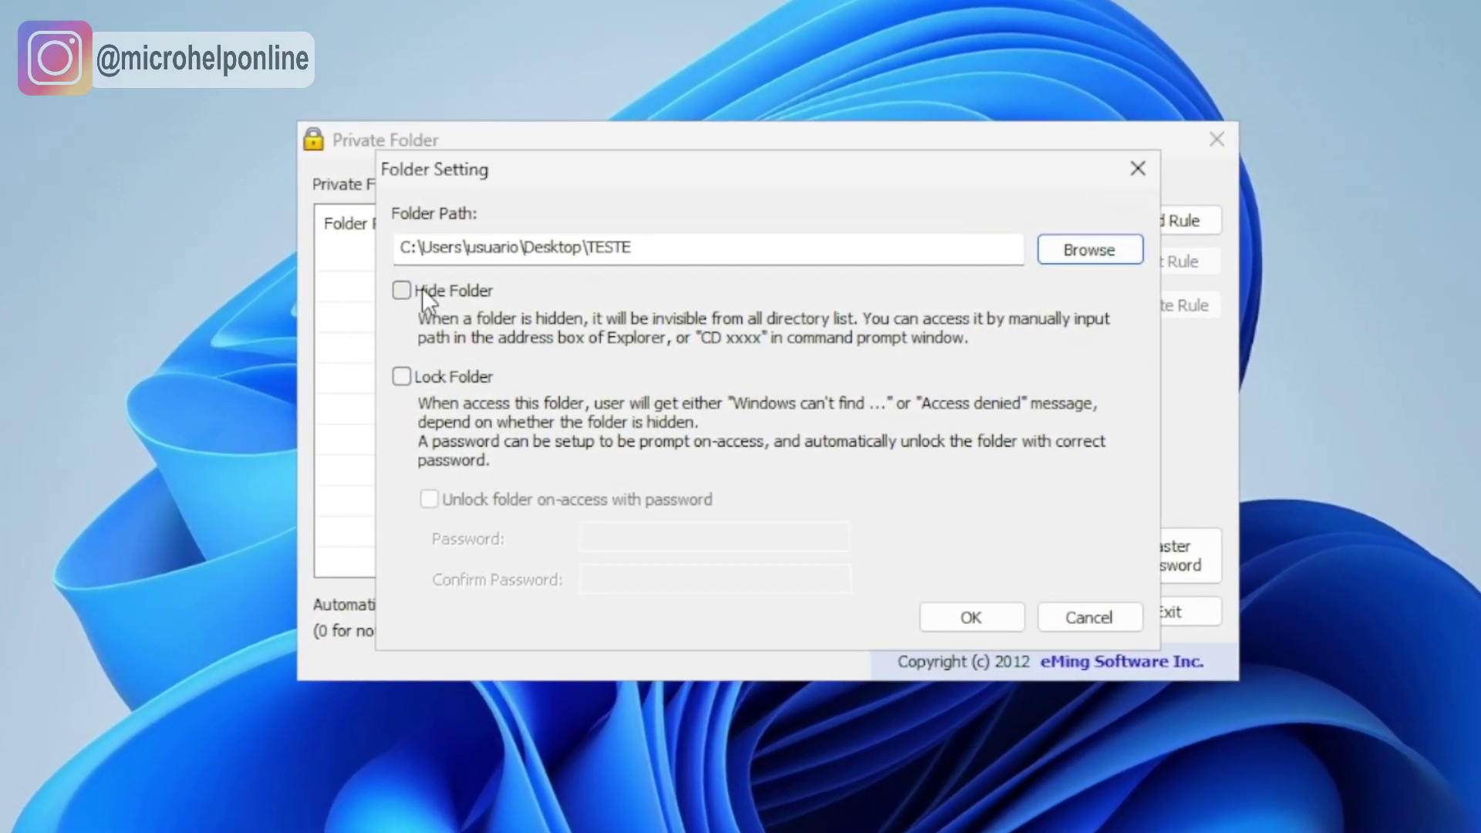
Enable hiding and locking with a required unlock password, entered and confirmed.
left_click(401, 291)
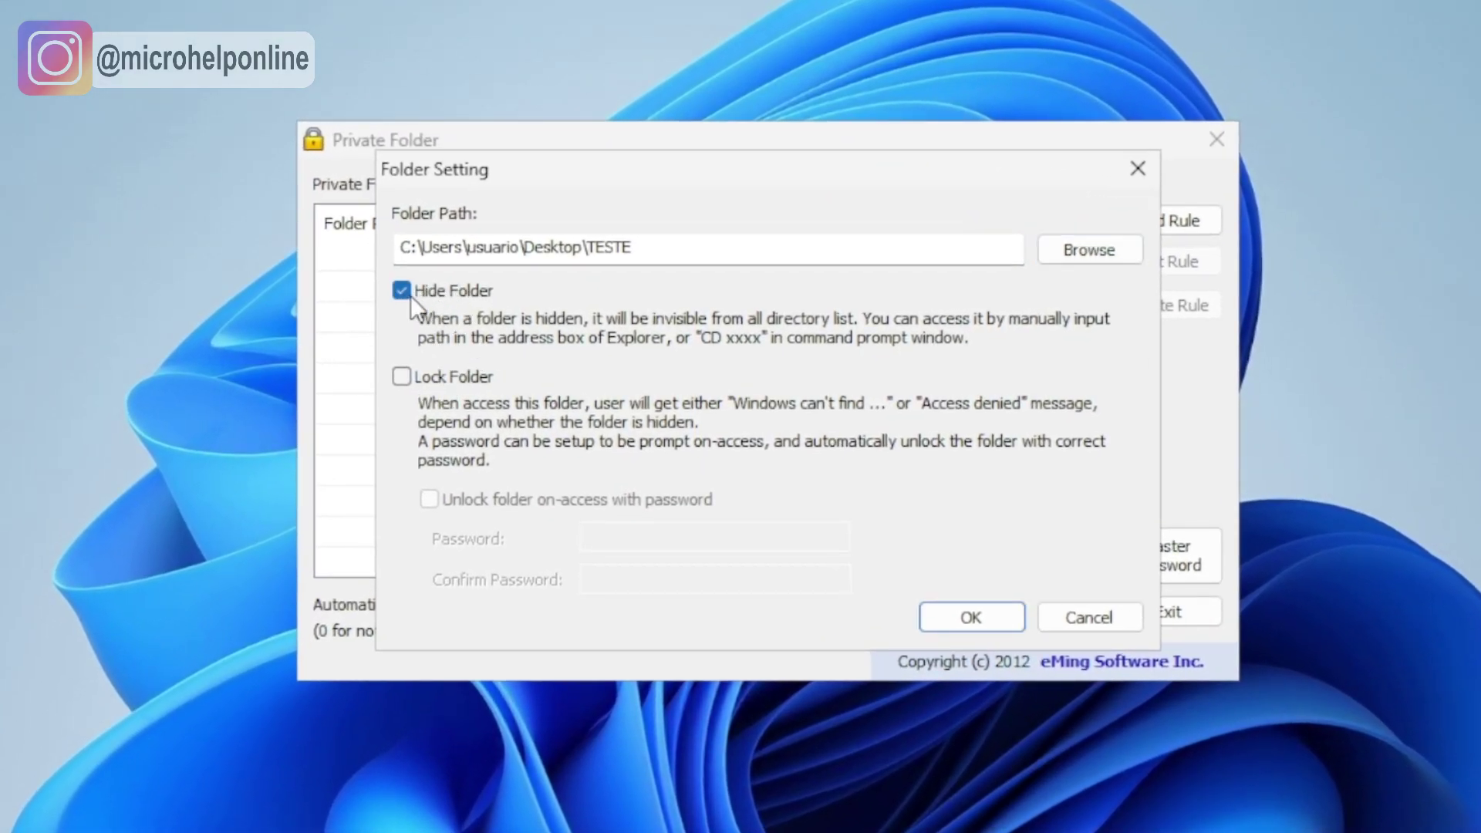
left_click(411, 378)
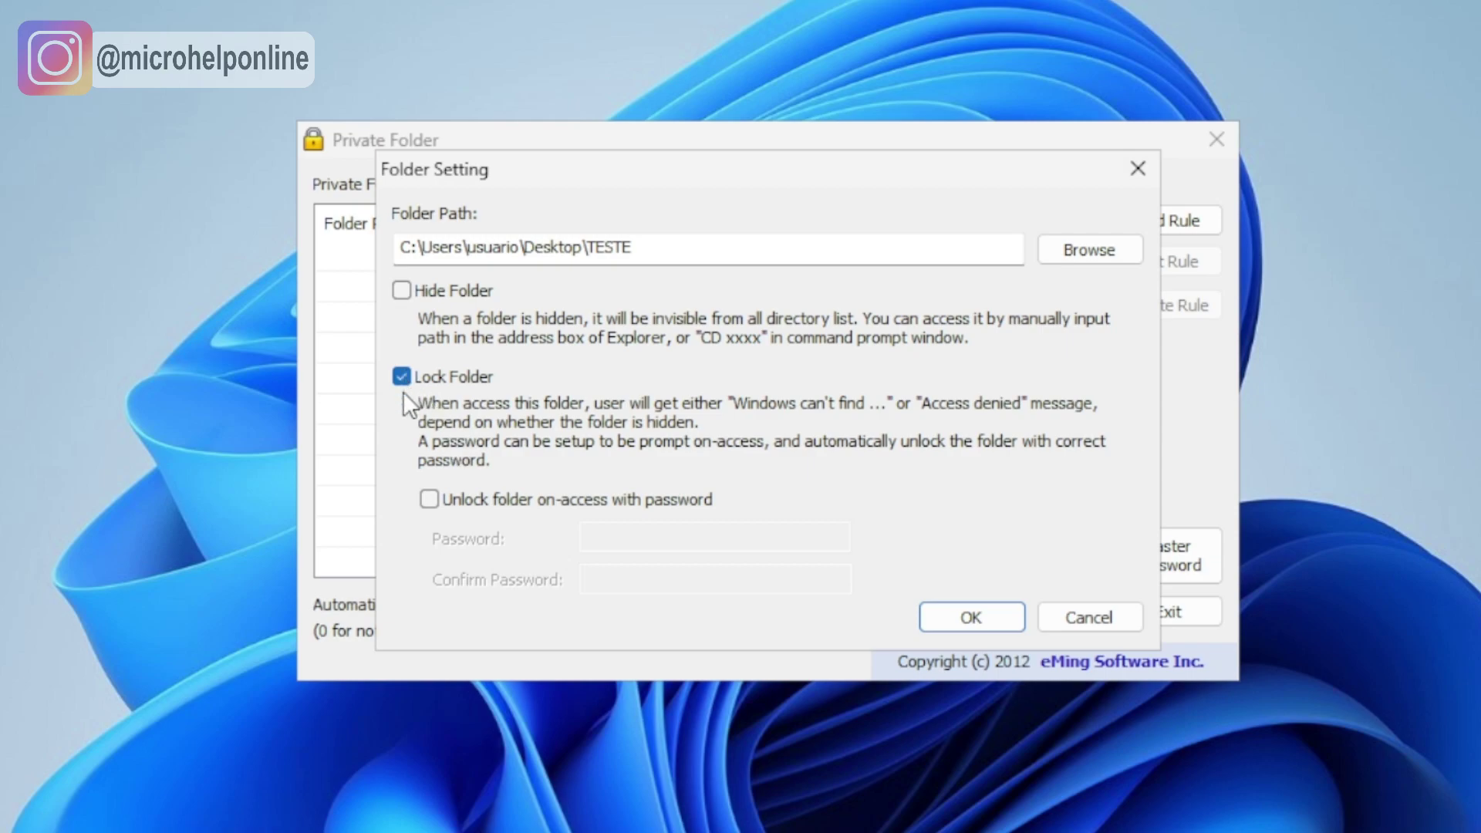
left_click(432, 496)
left_click(606, 536)
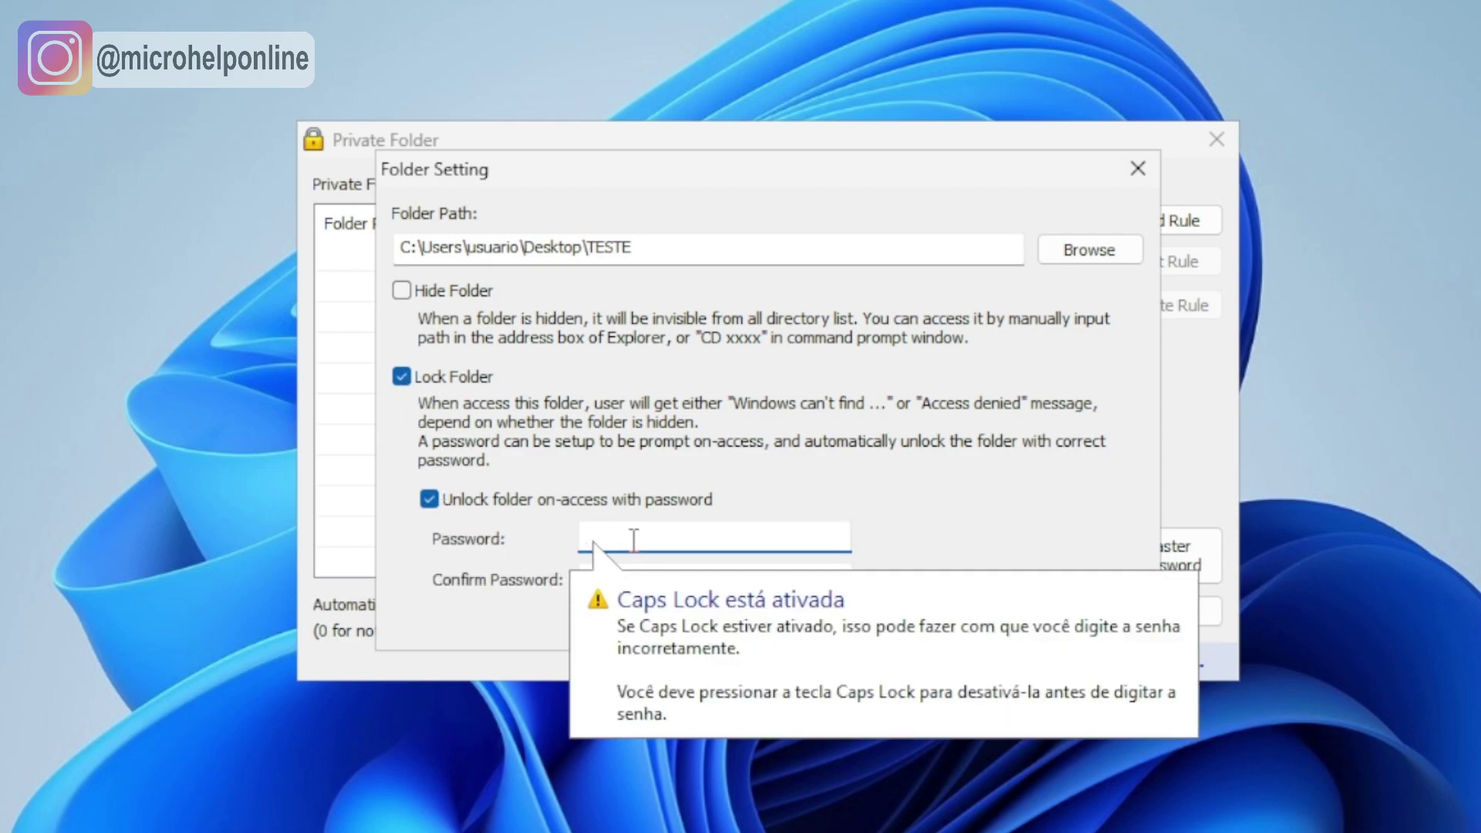
type("•••••")
left_click(615, 577)
type("•••••")
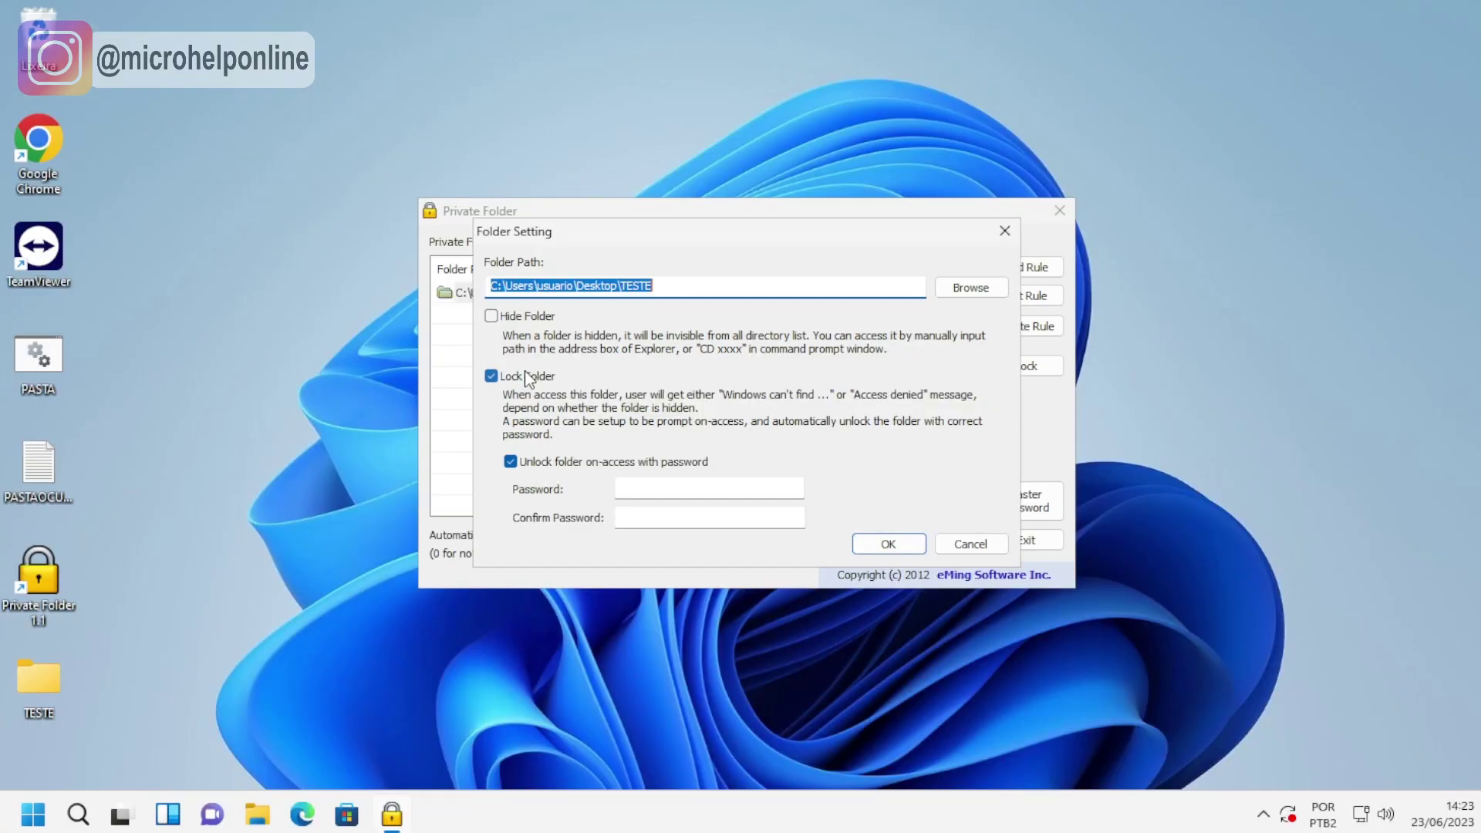
Switch the rule to Hide Folder only and save it.
left_click(526, 378)
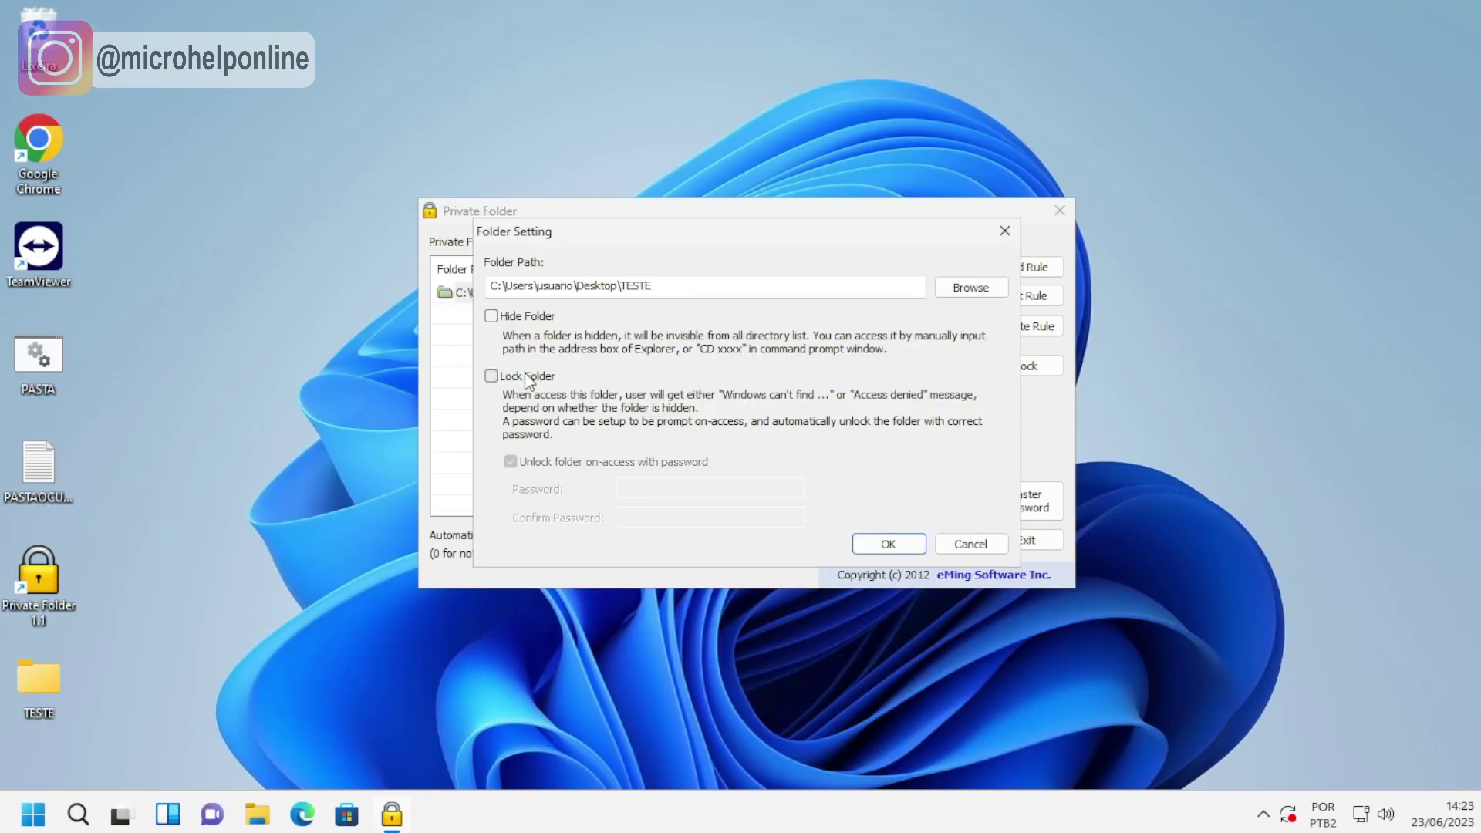
left_click(492, 316)
left_click(888, 544)
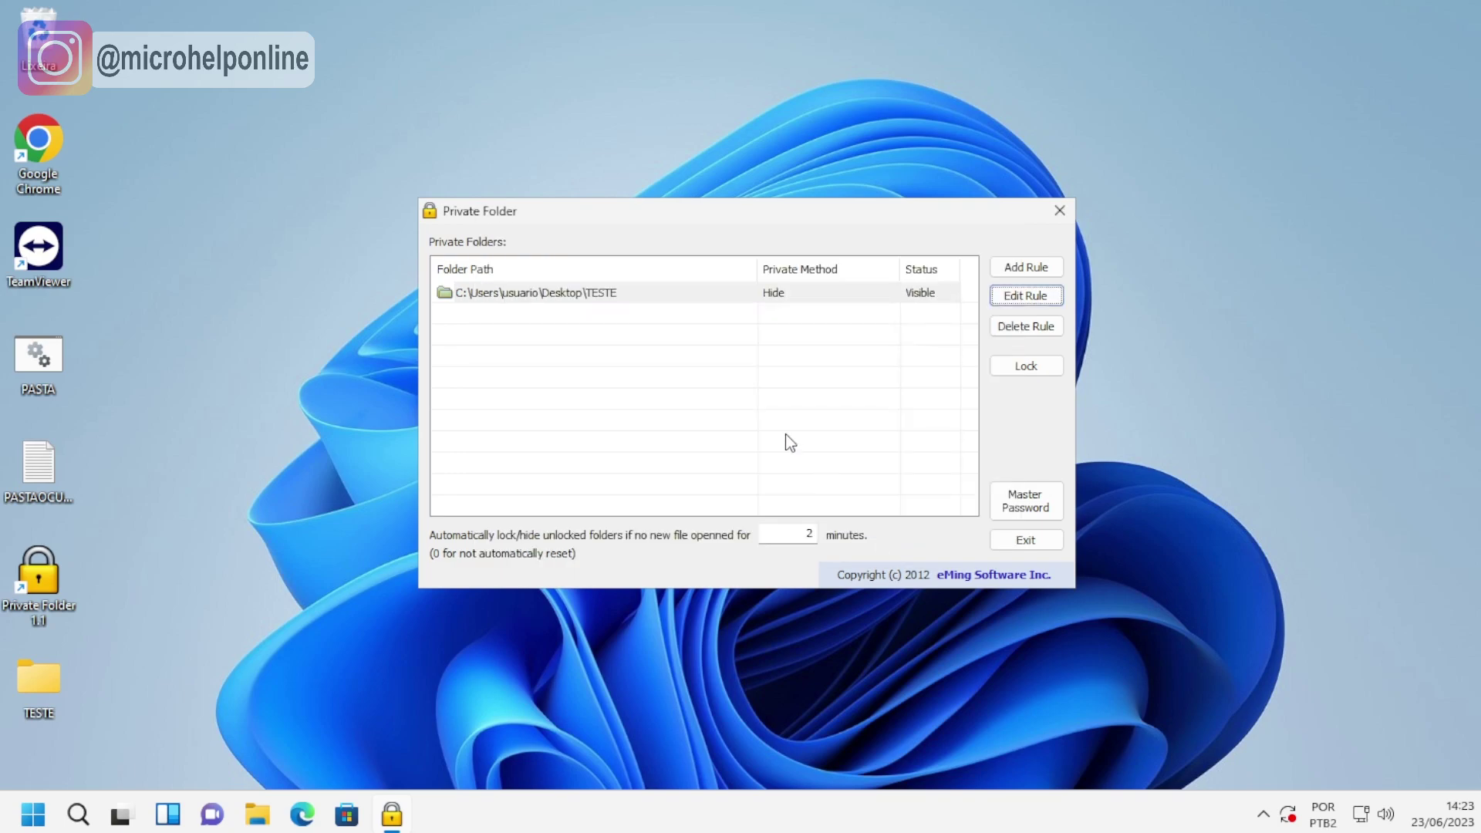
Hide the TESTE folder in Private Folder, close the program, and move its shortcut to the desktop top.
left_click(933, 303)
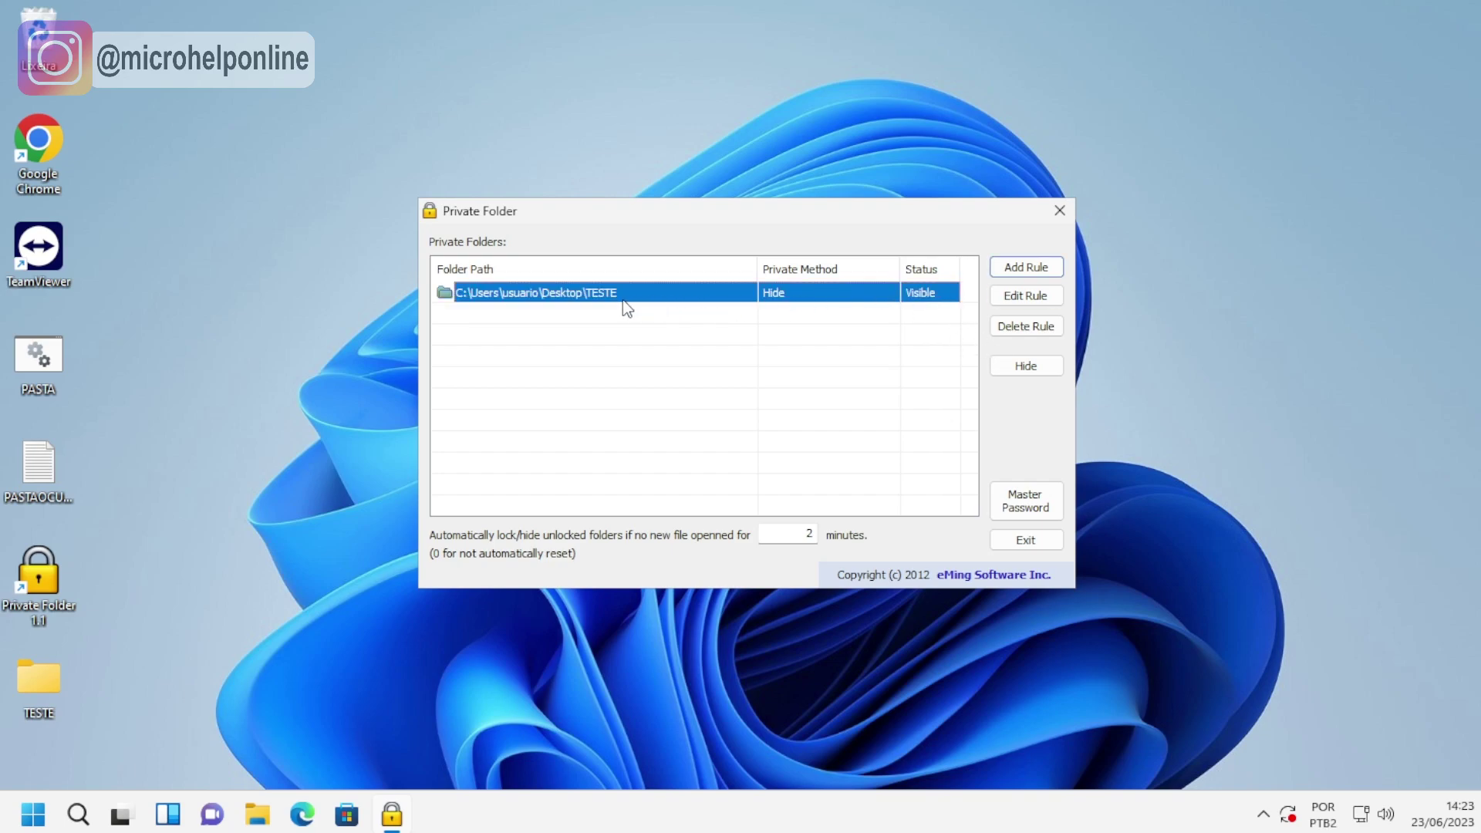
left_click(1023, 369)
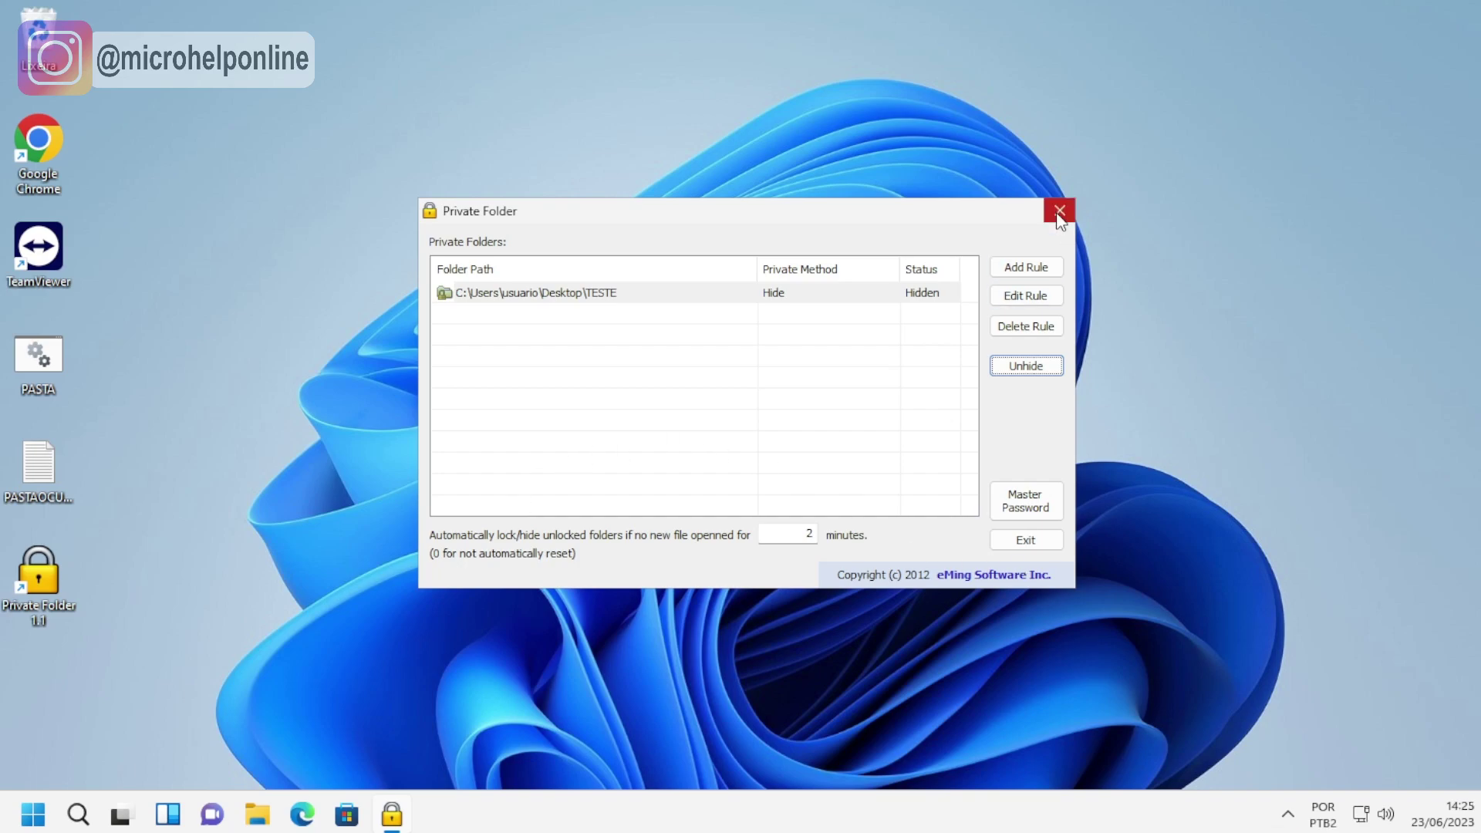
left_click(1059, 211)
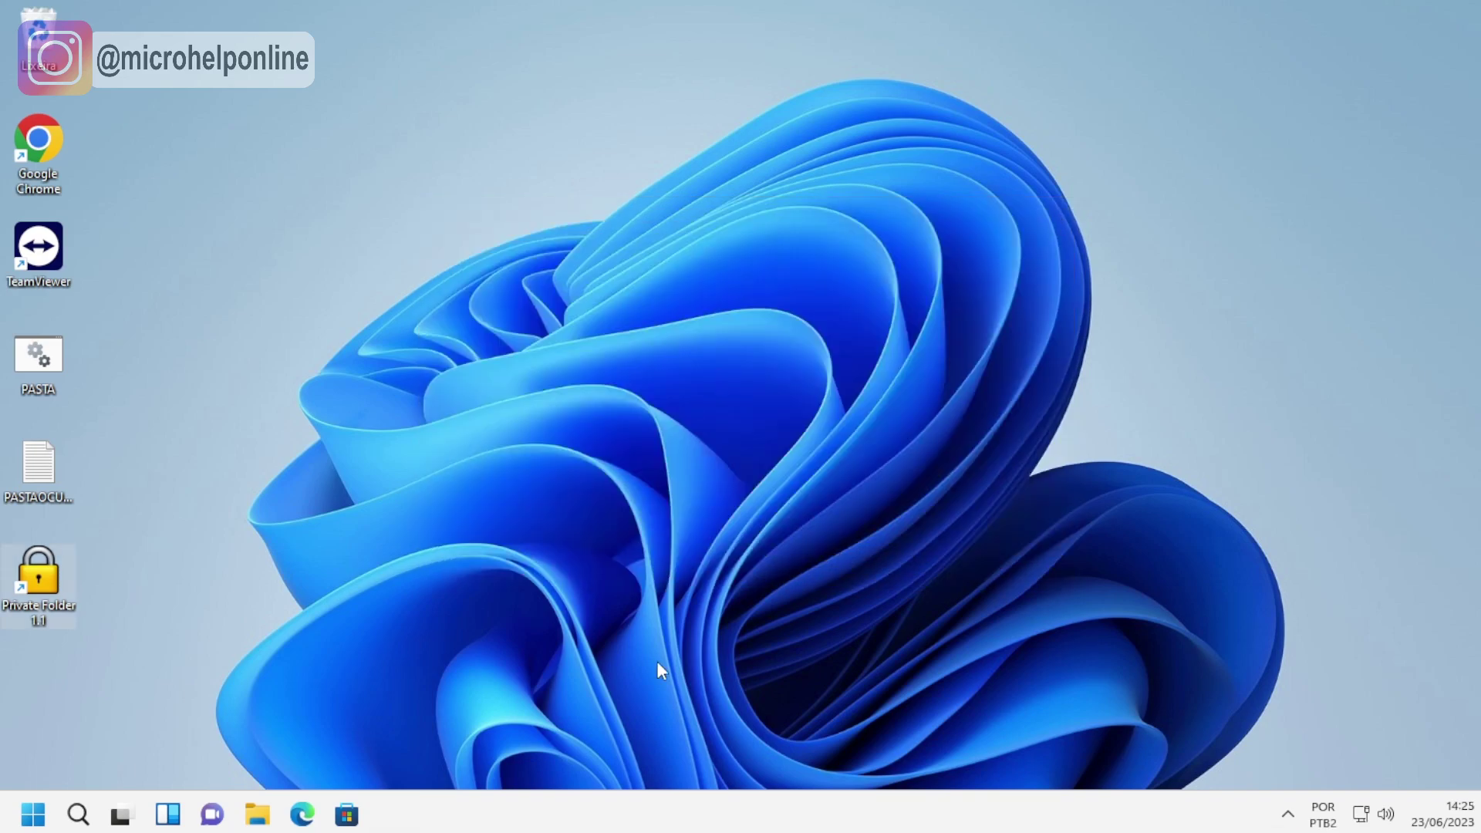
left_click_drag(48, 591, 132, 84)
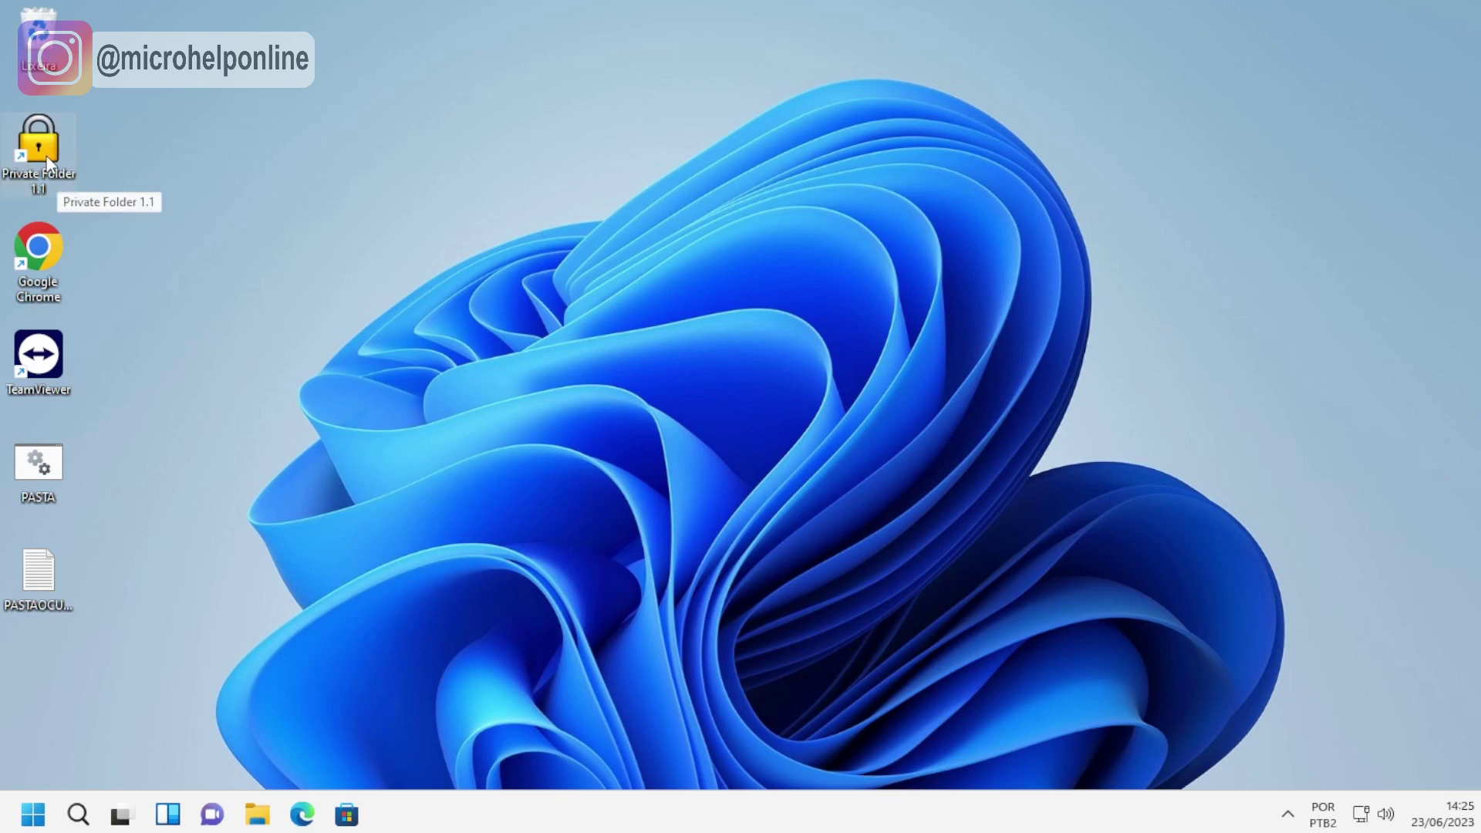
Relaunch Private Folder from its desktop shortcut, enter the master password, and select the hidden TESTE entry.
double_click(67, 155)
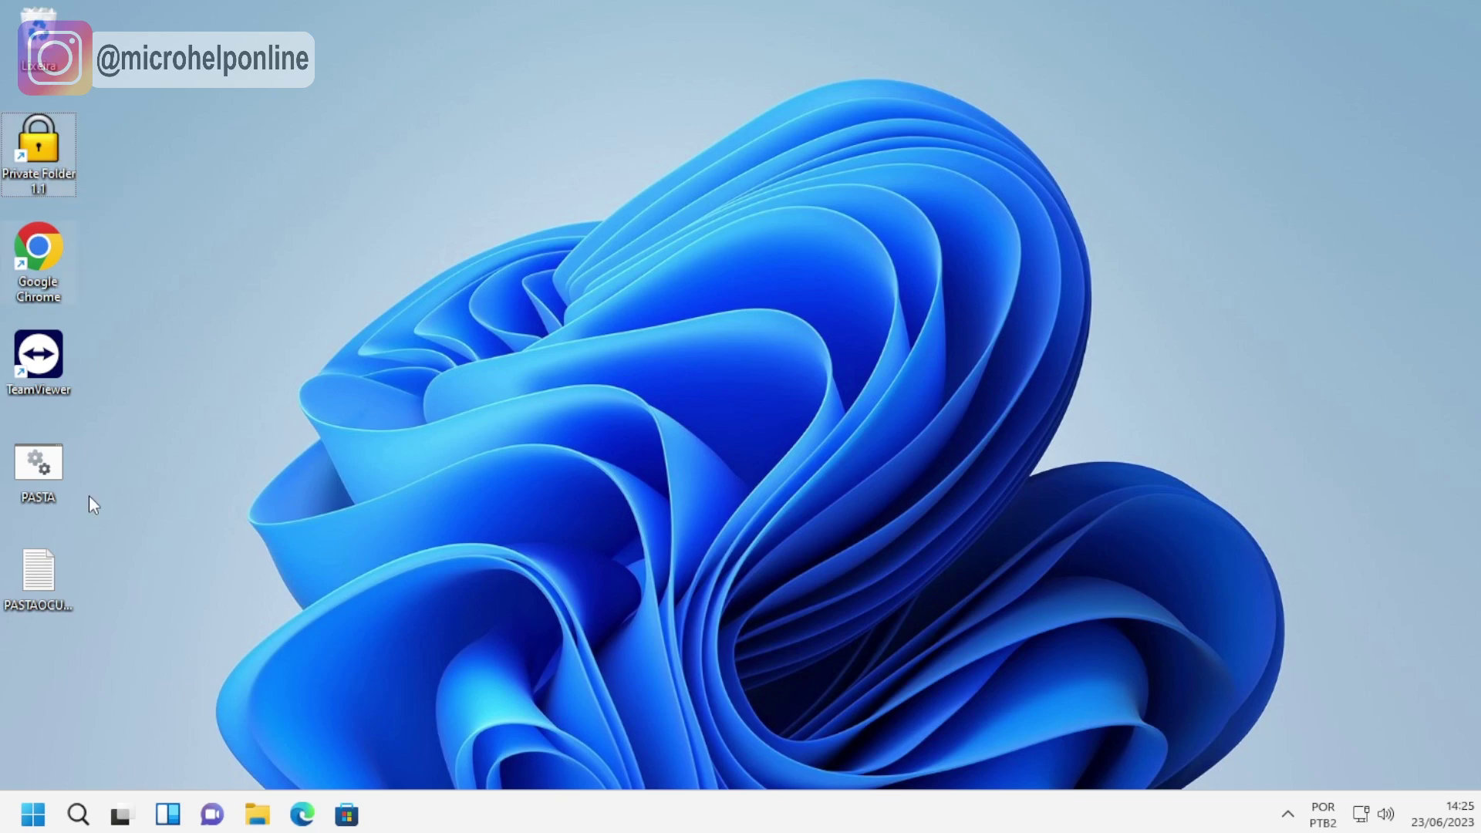
double_click(43, 153)
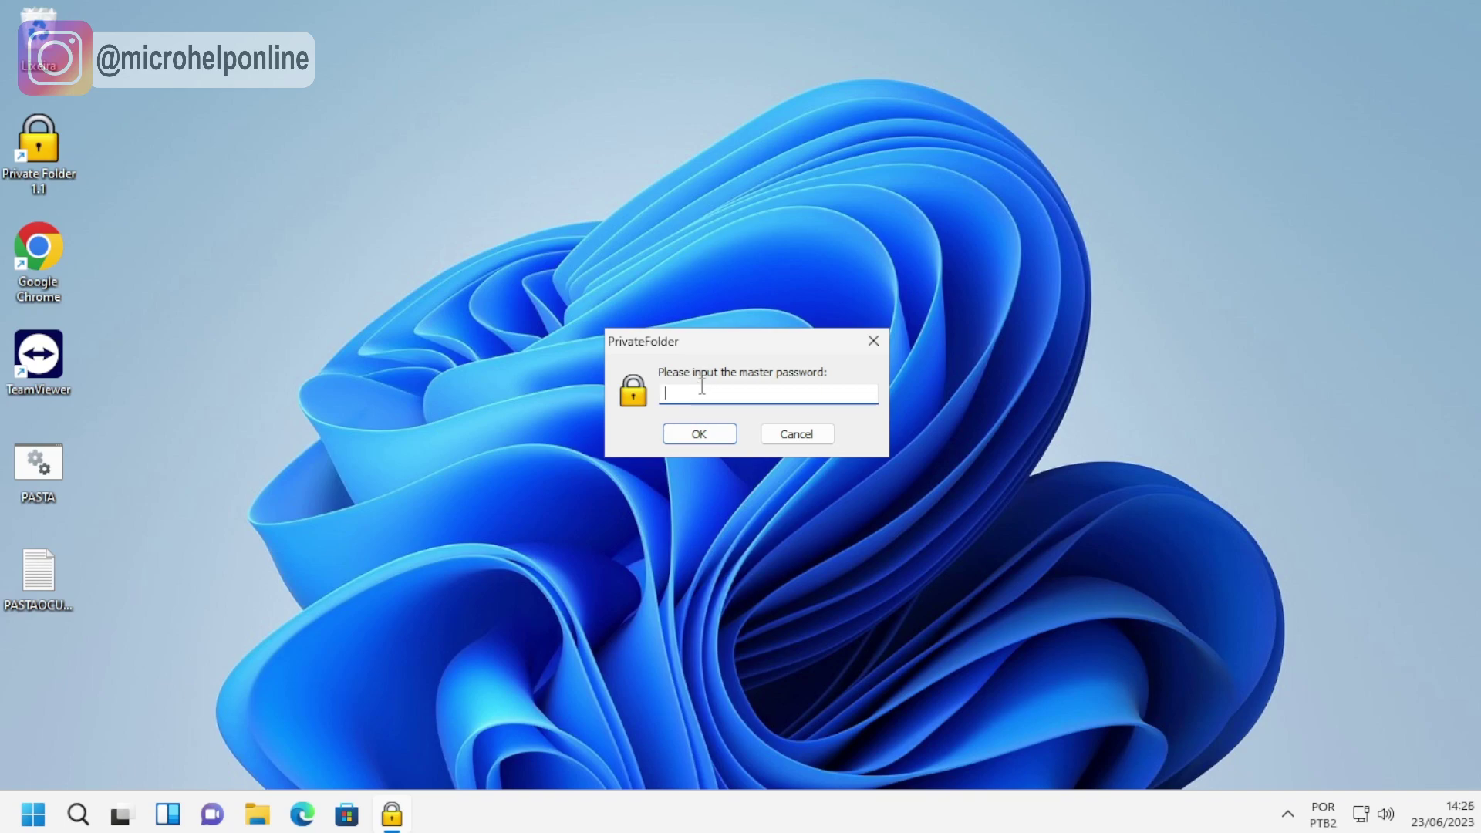
type("••••••••")
key("Return")
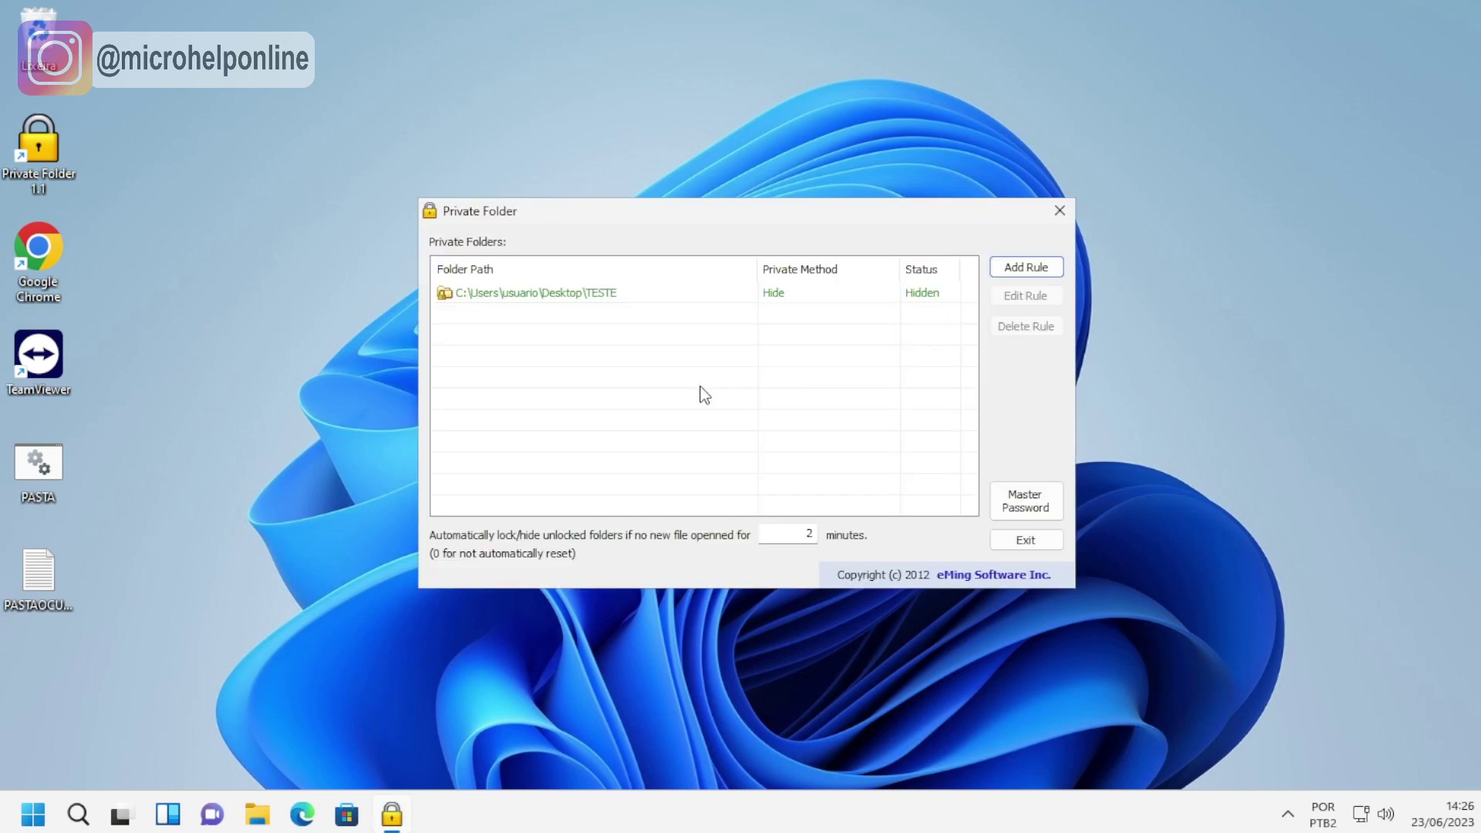
left_click(613, 296)
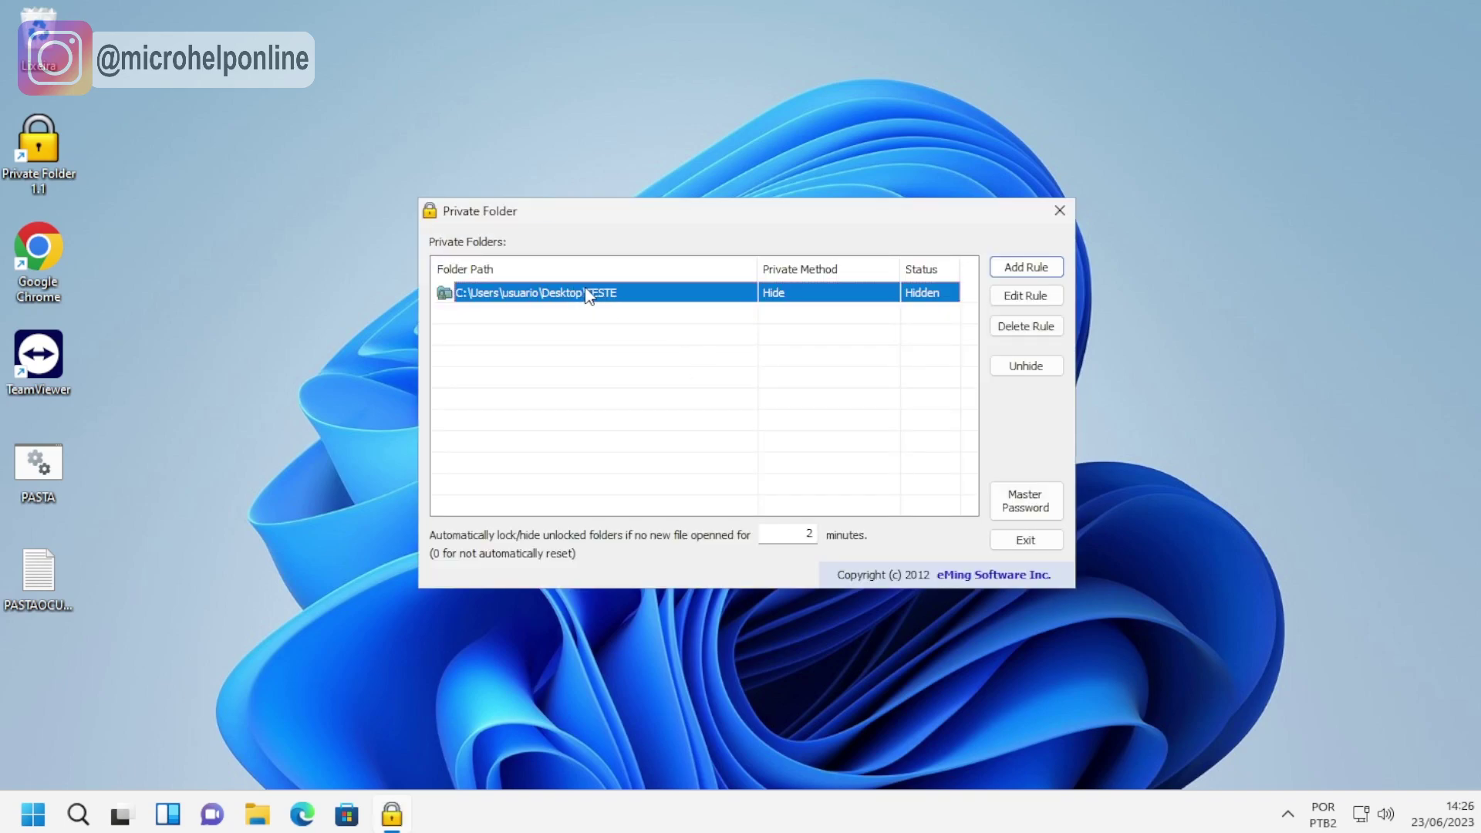
Unhide TESTE, create a new text document inside the folder, and close its window.
left_click(1026, 366)
double_click(46, 678)
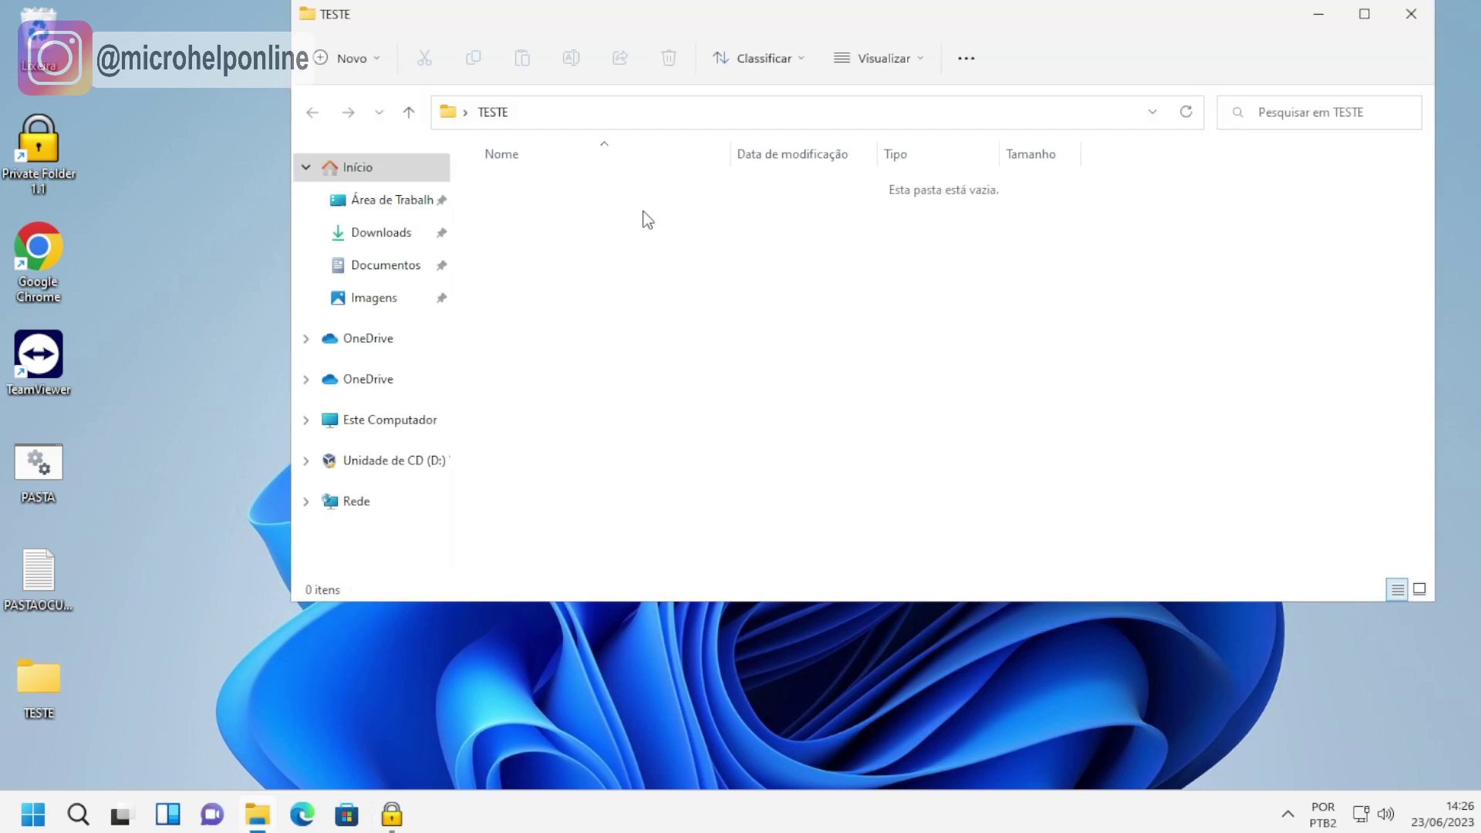
right_click(647, 220)
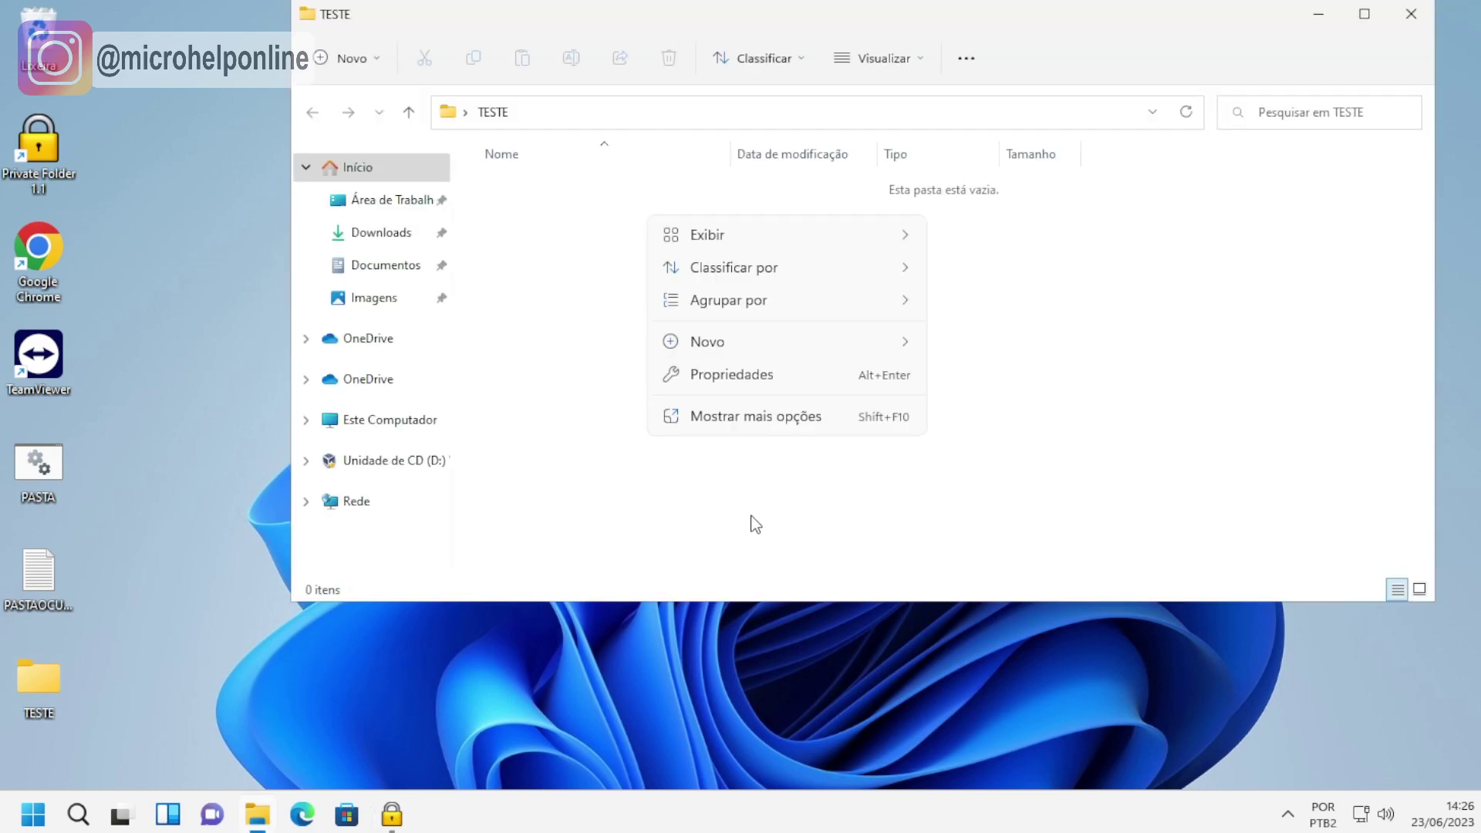
mouse_move(826, 339)
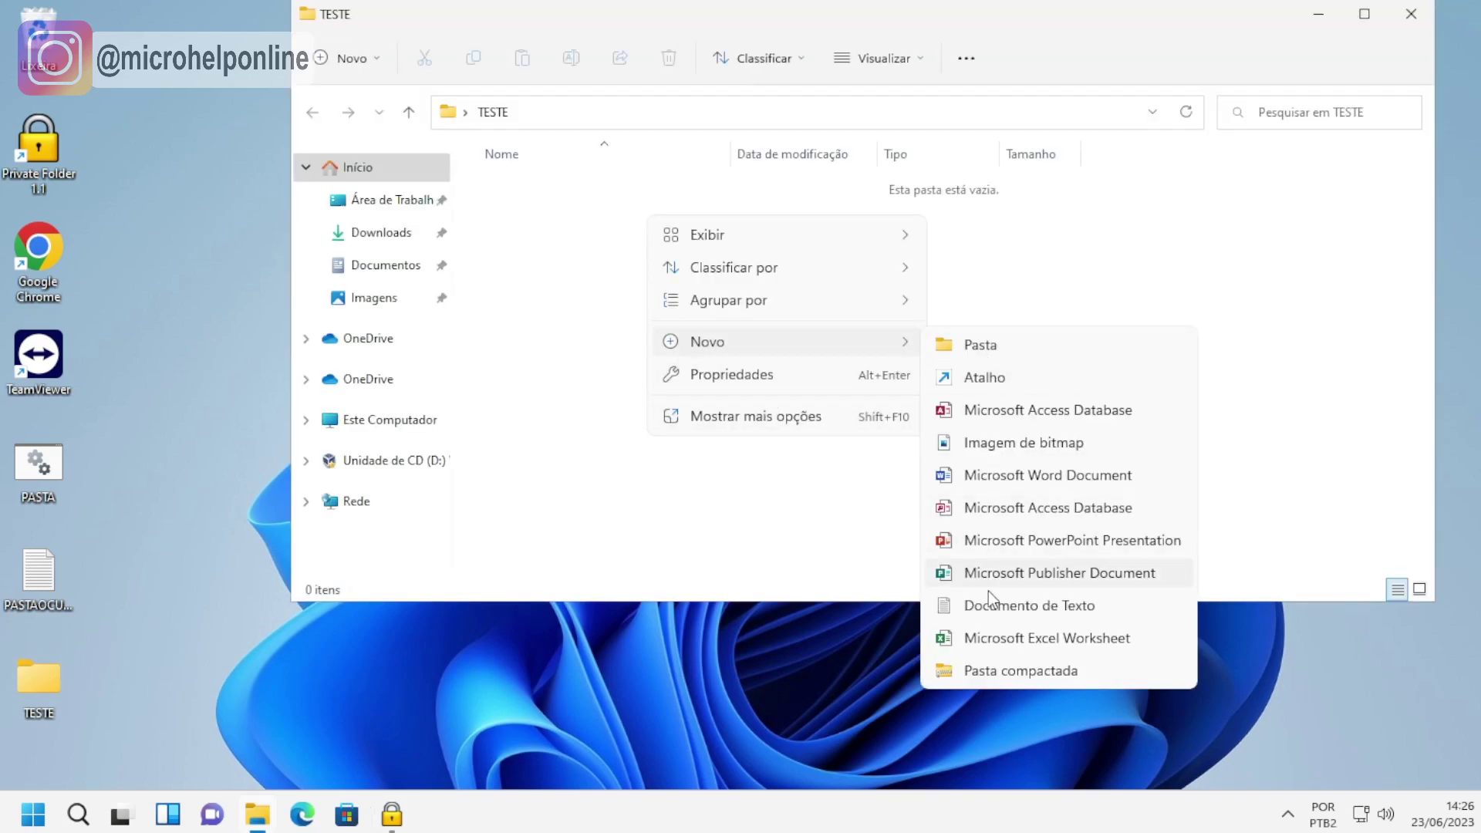
left_click(1030, 606)
left_click(850, 378)
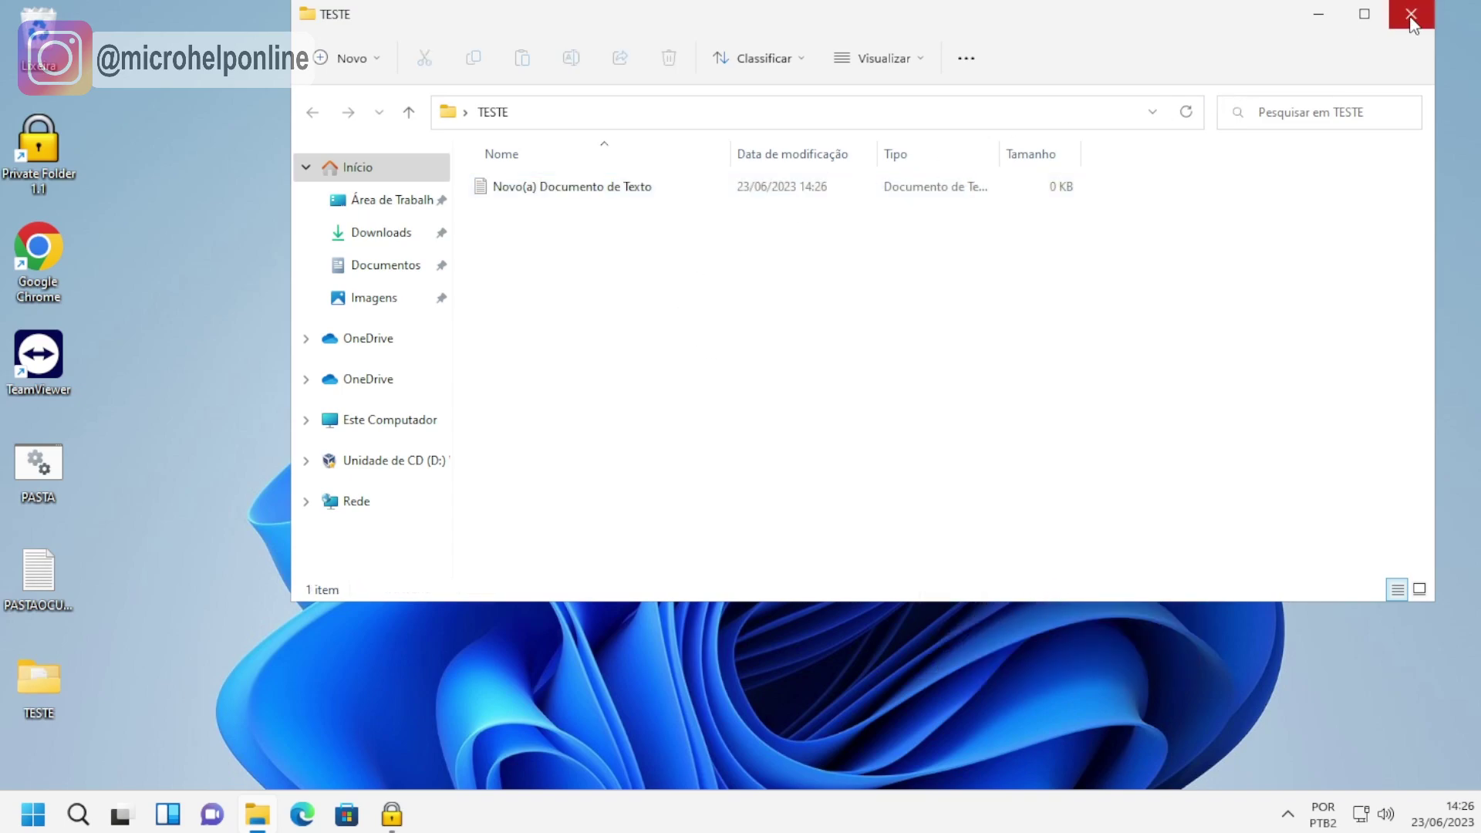
key("alt+F4")
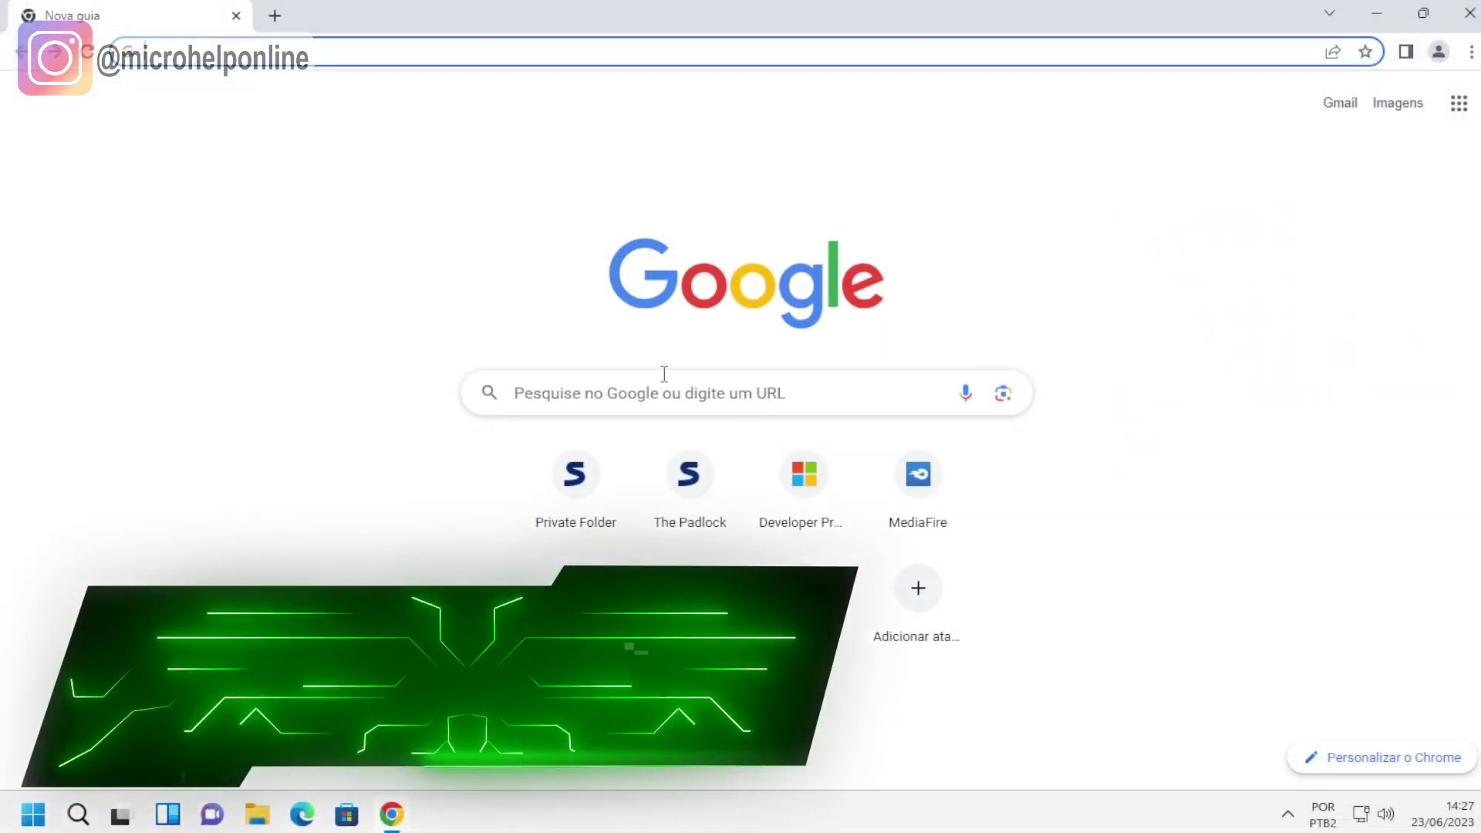
Go to the VeraCrypt website by pasting its address into Chrome's address bar.
left_click(450, 48)
type("https://www.veracrypt.fr/code/VeraCrypt/")
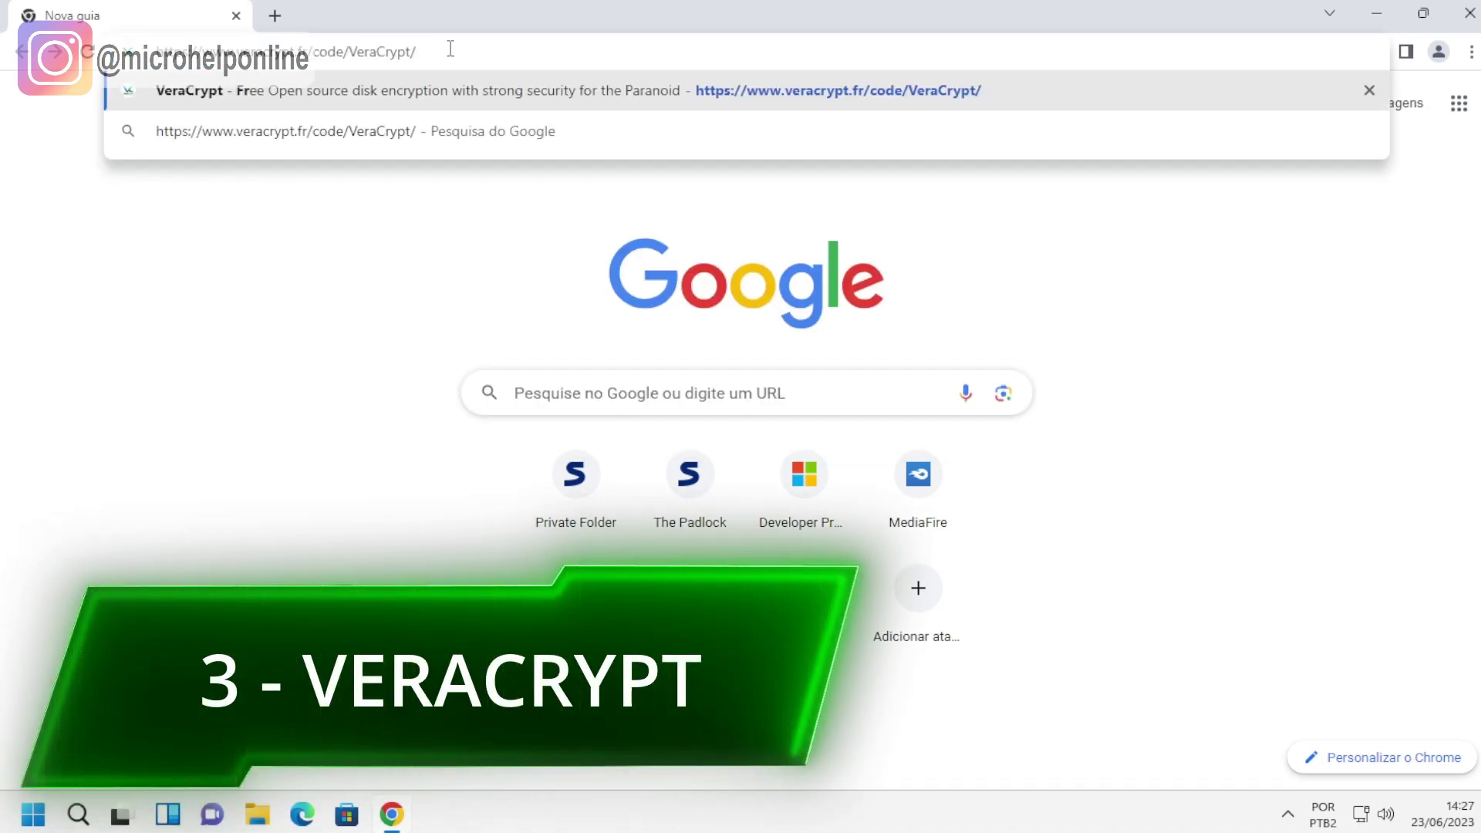
key("Return")
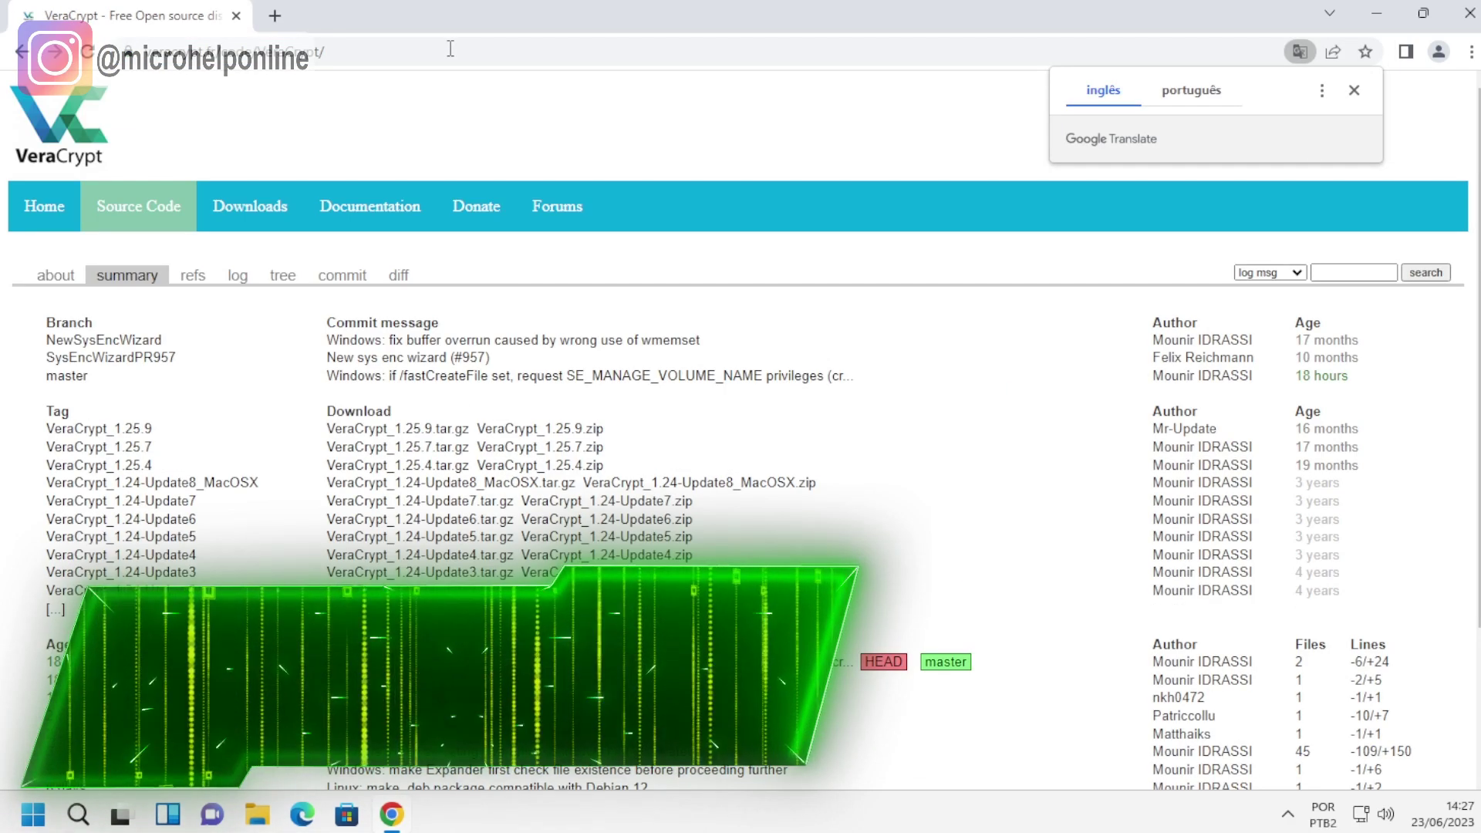
Download VeraCrypt Setup 1.25.9.exe from the downloads page and run it with admin approval.
left_click(269, 213)
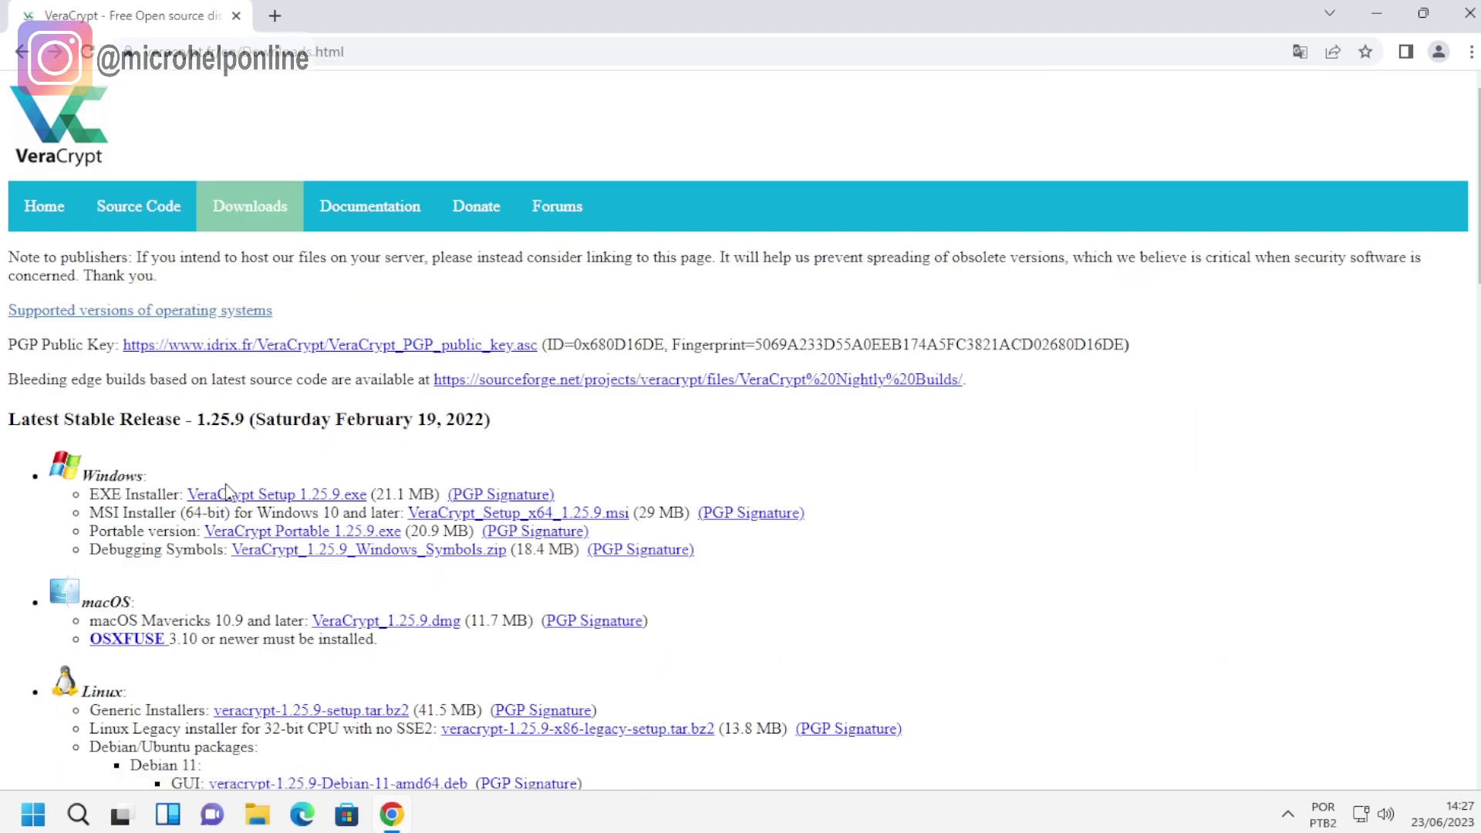
left_click(276, 498)
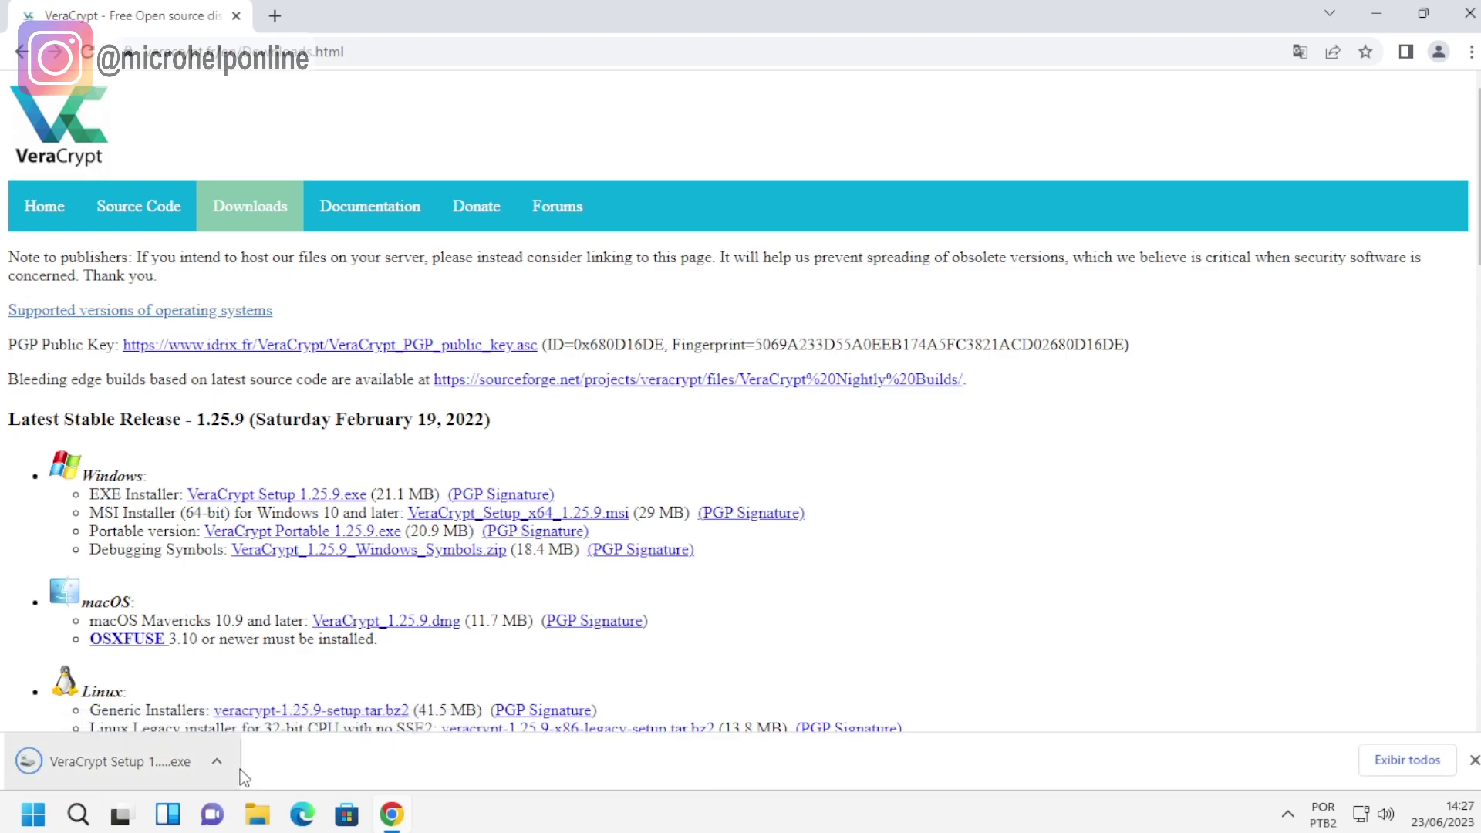
left_click(132, 764)
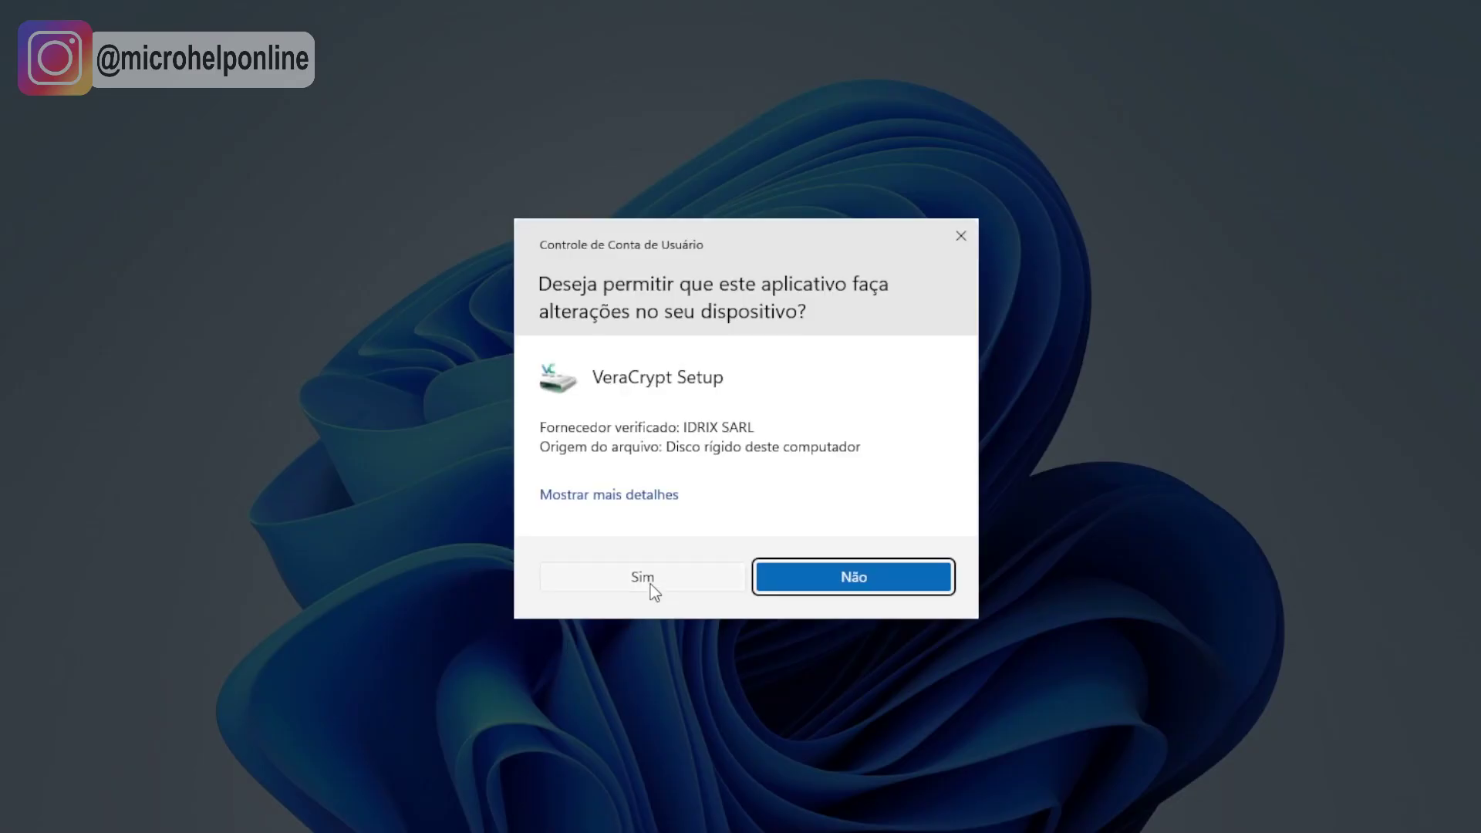
left_click(650, 581)
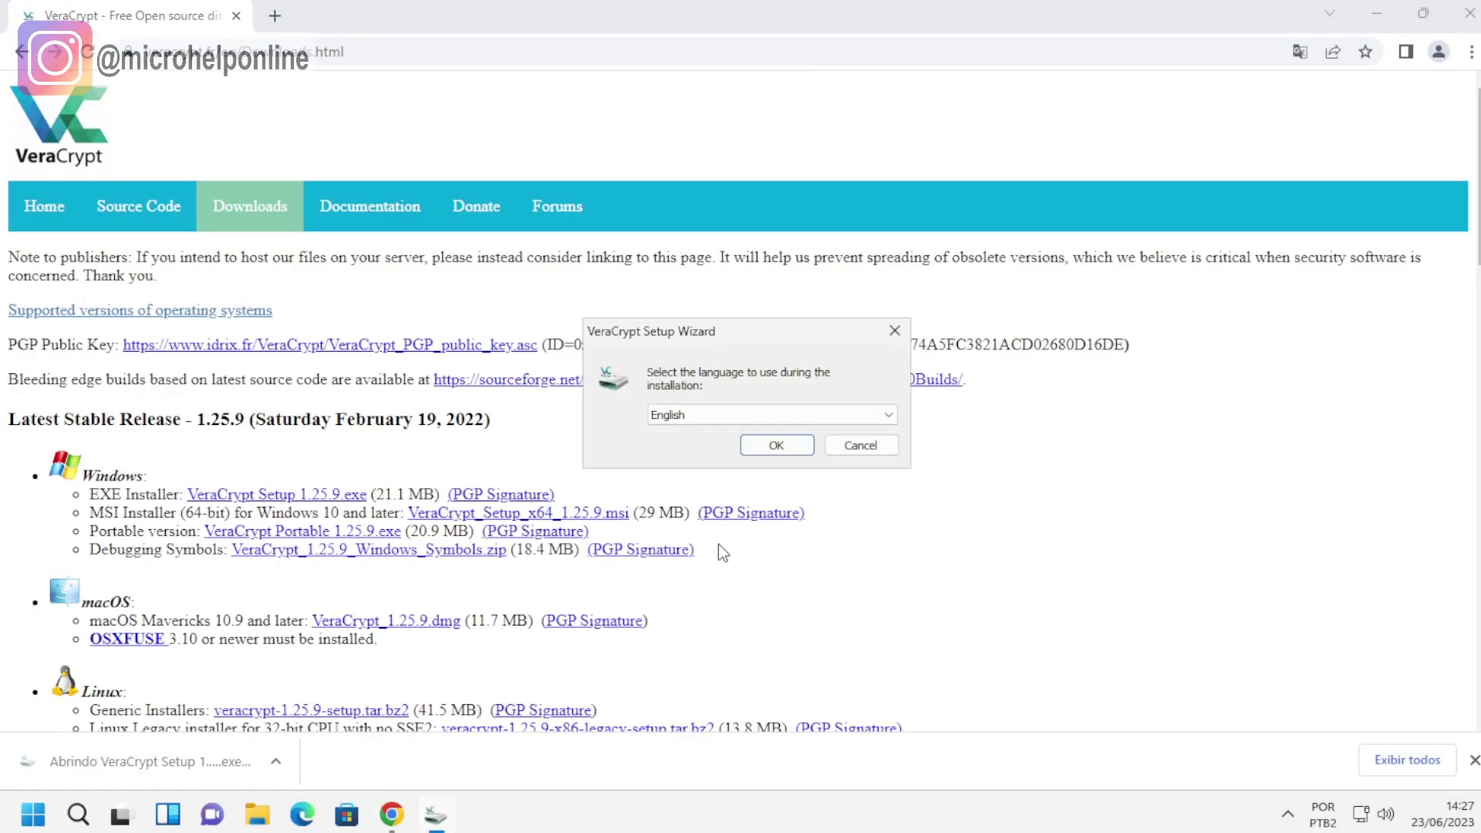
Keep English as the setup language, accept the license, and start installing VeraCrypt.
left_click(790, 416)
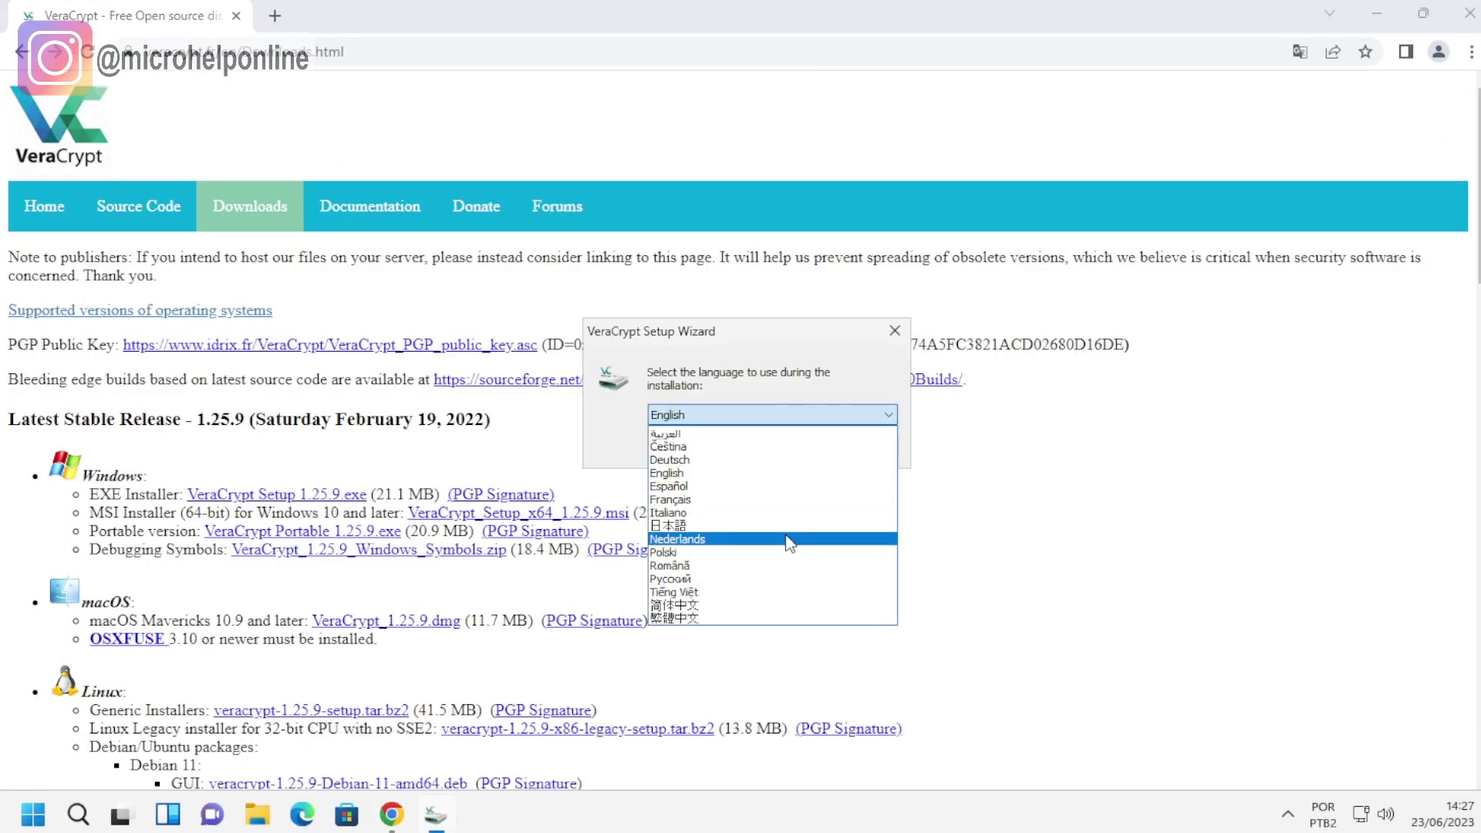
left_click(791, 474)
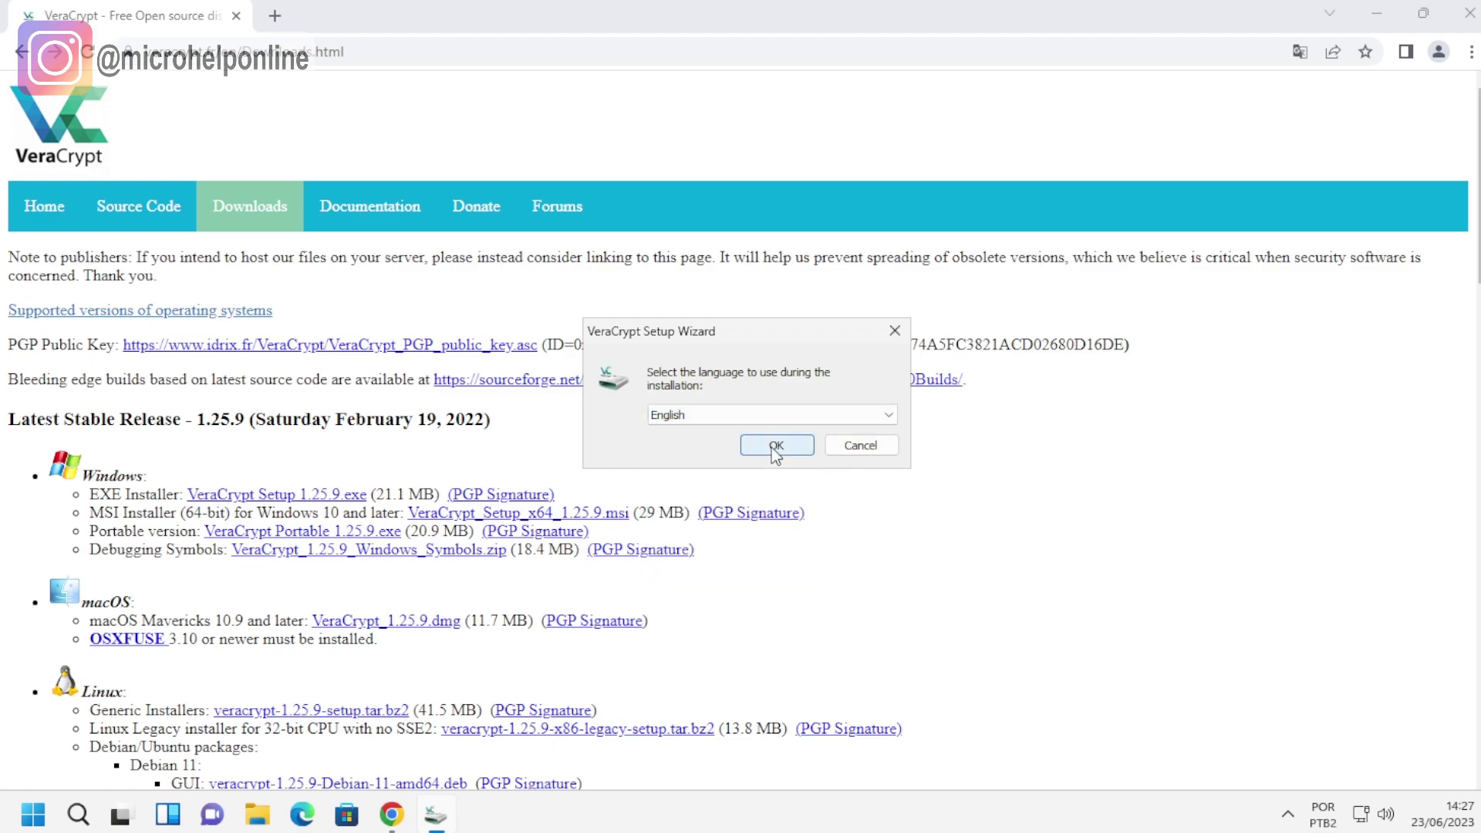
left_click(775, 447)
left_click(528, 523)
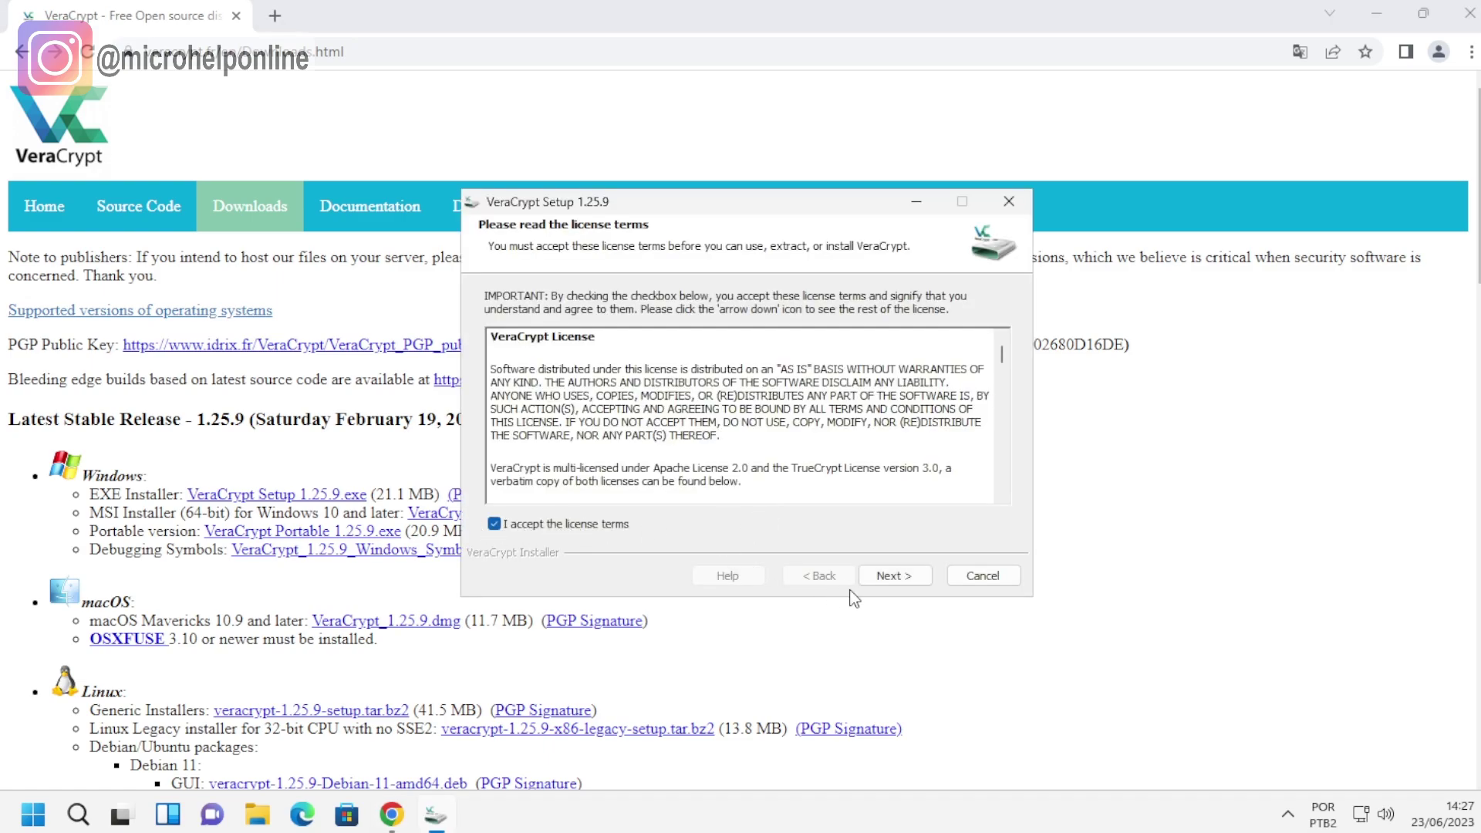
left_click(891, 577)
left_click(887, 580)
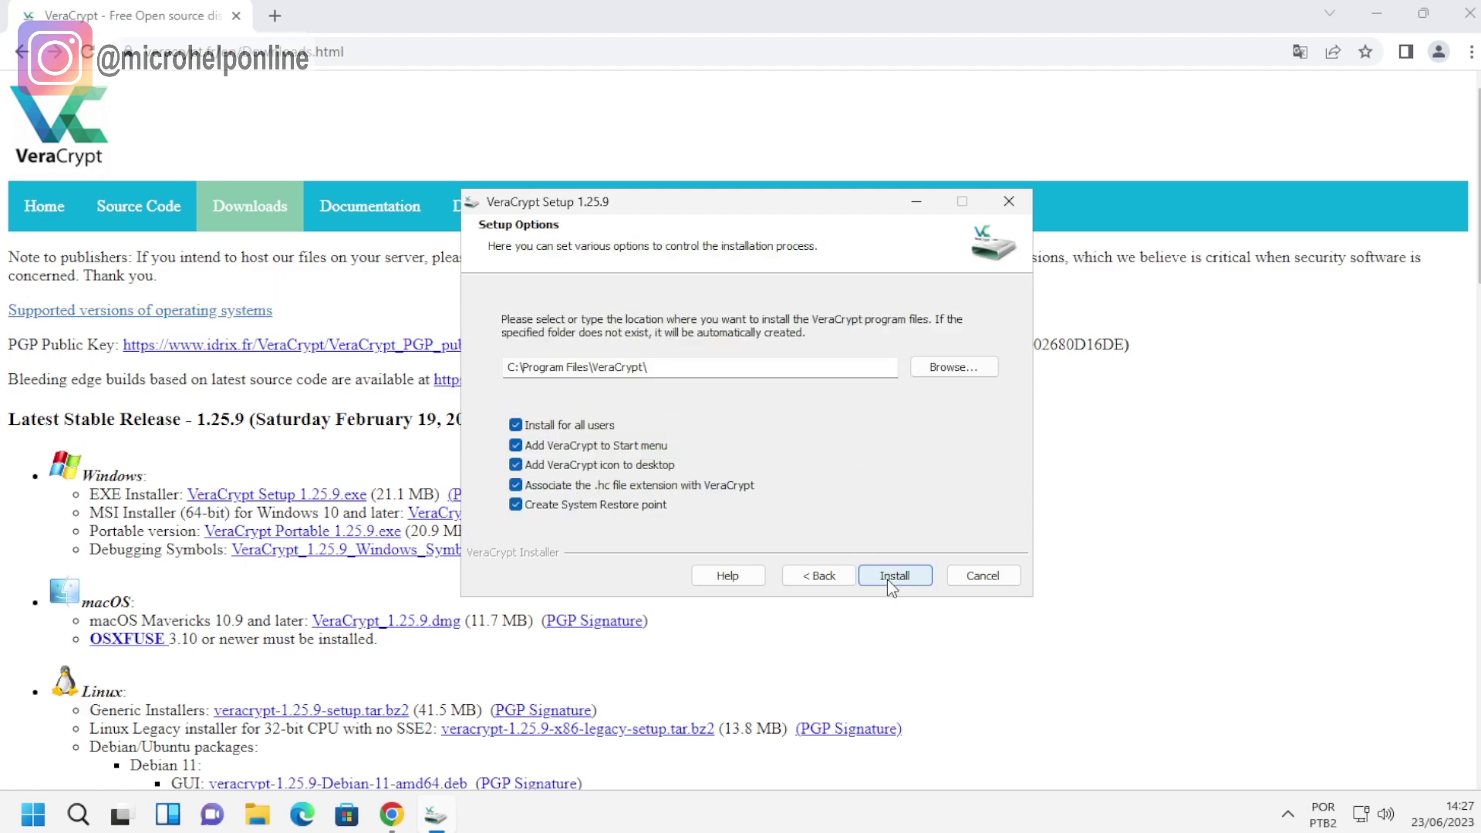
left_click(896, 577)
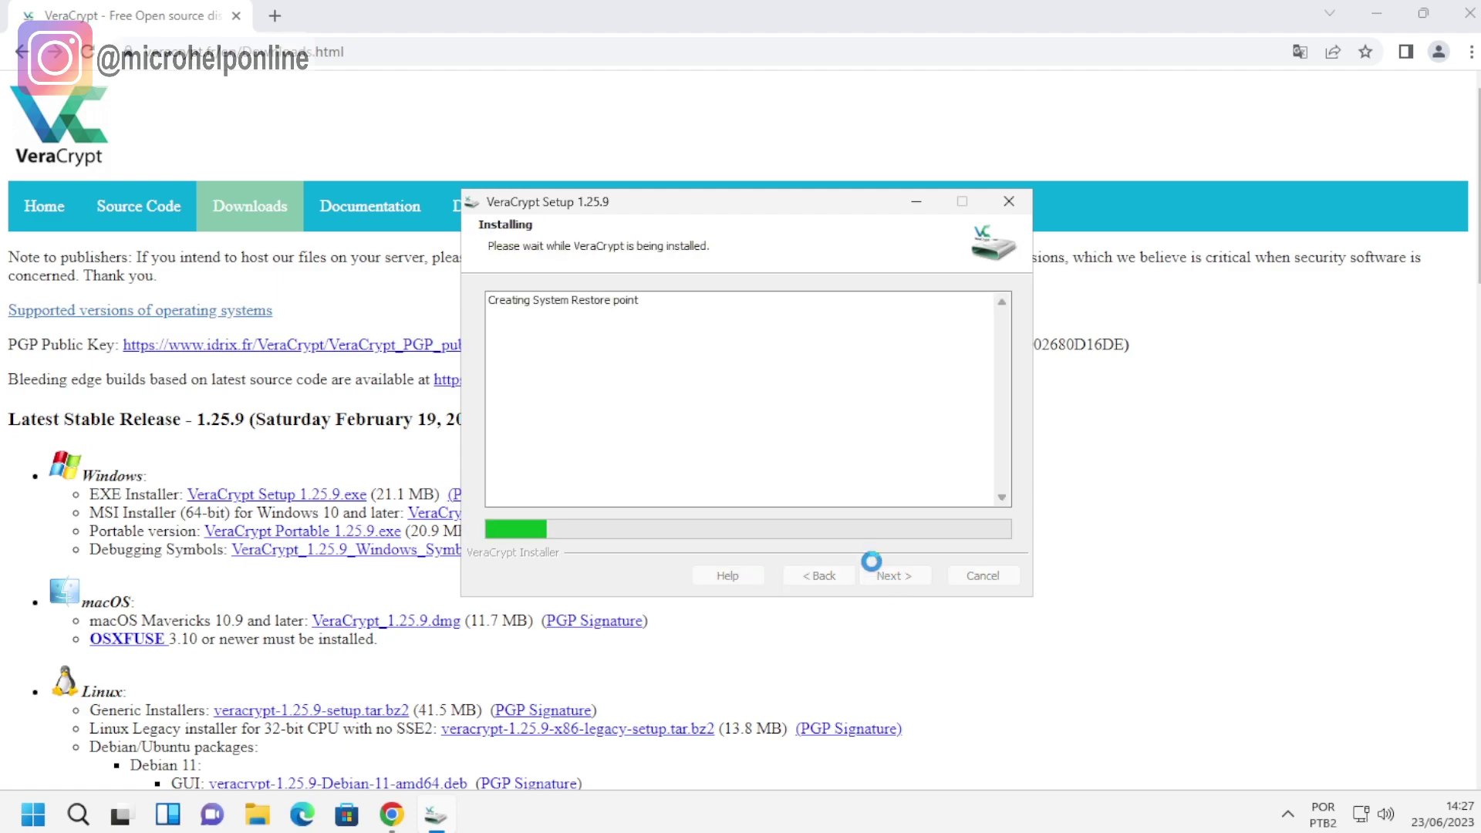
Close the browser, finish setup, decline the tutorial, and launch VeraCrypt from the desktop shortcut.
left_click(1471, 11)
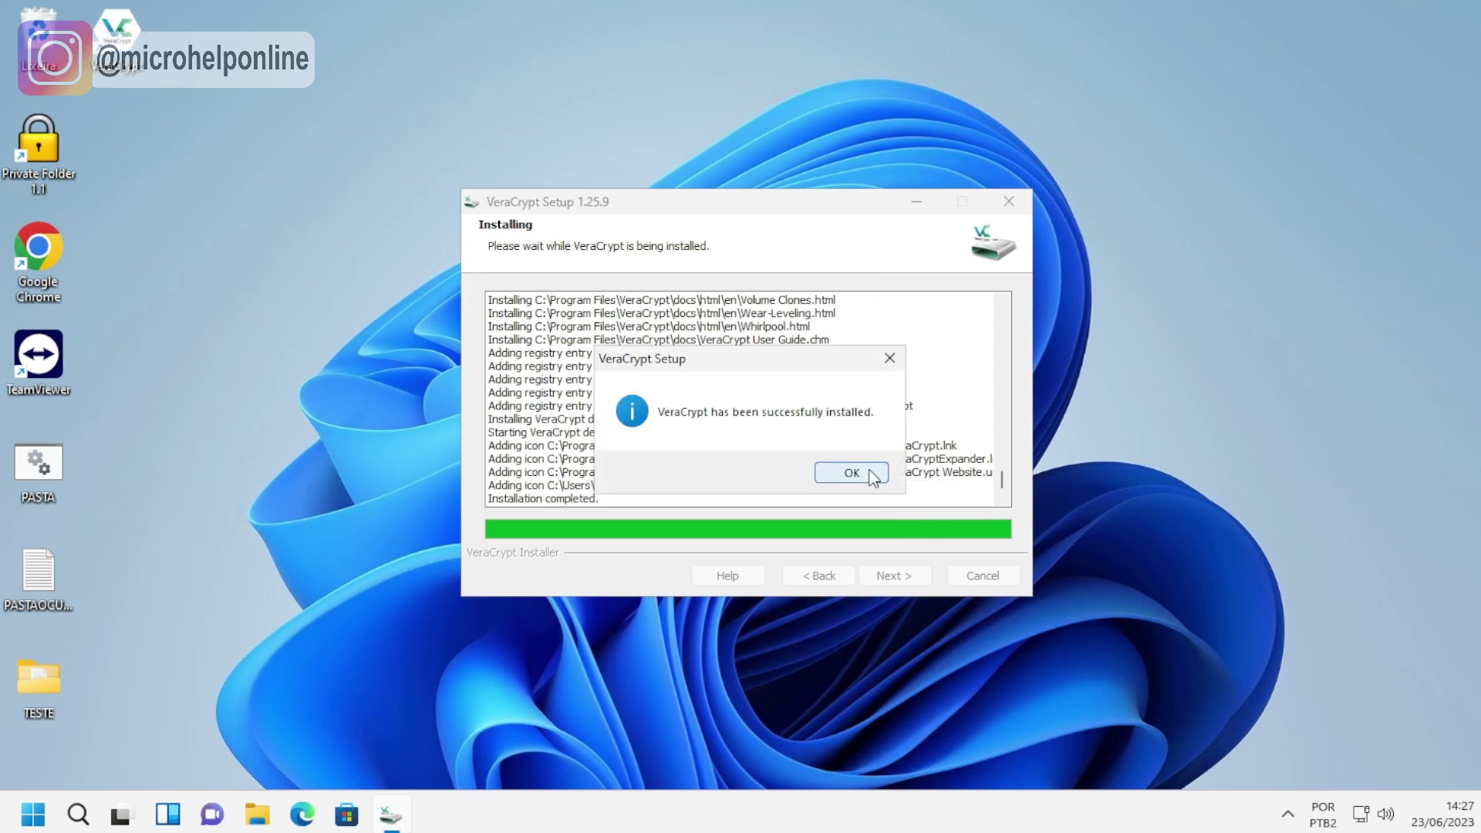
left_click(872, 476)
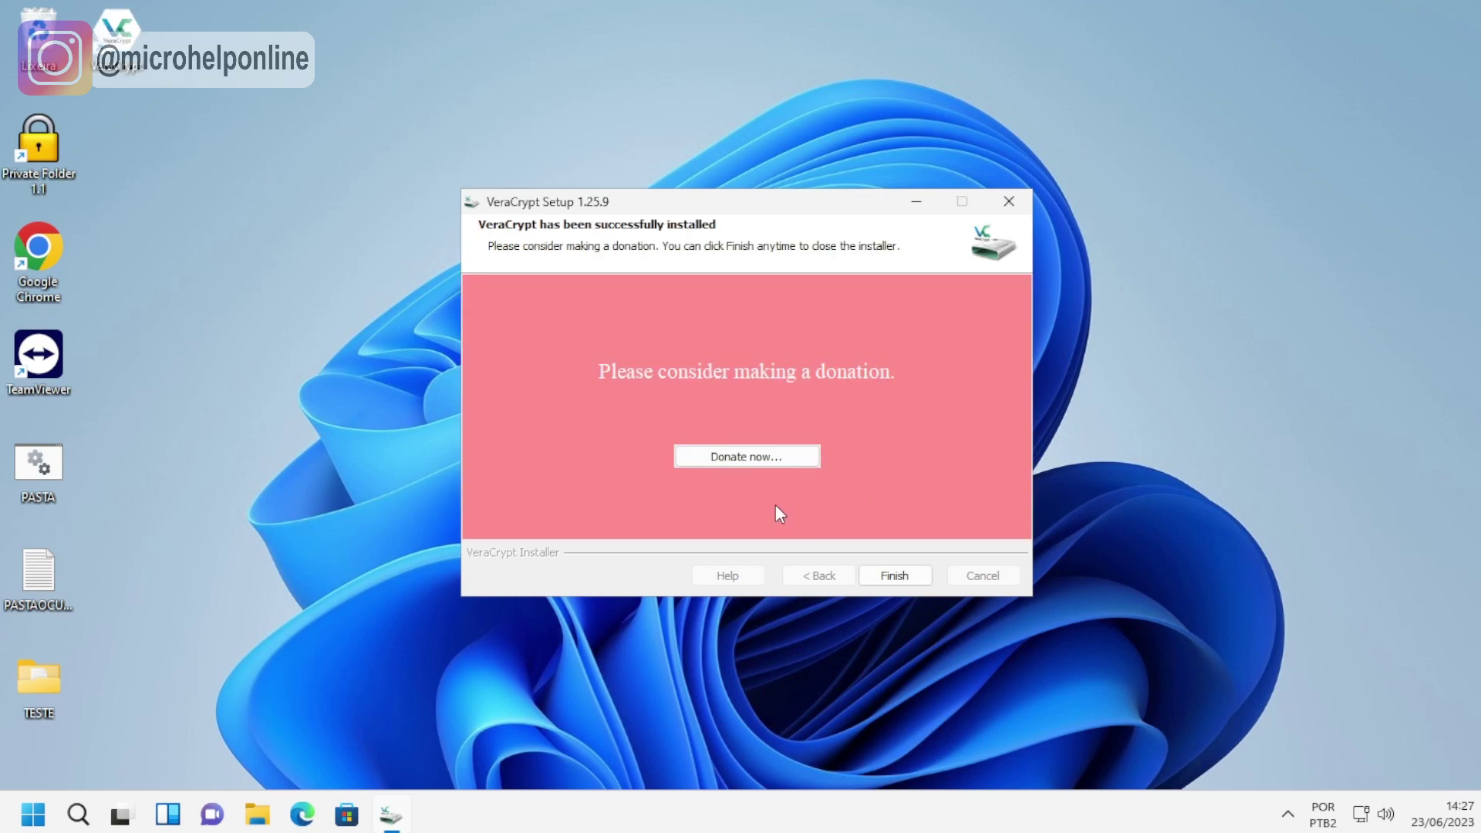
left_click(897, 579)
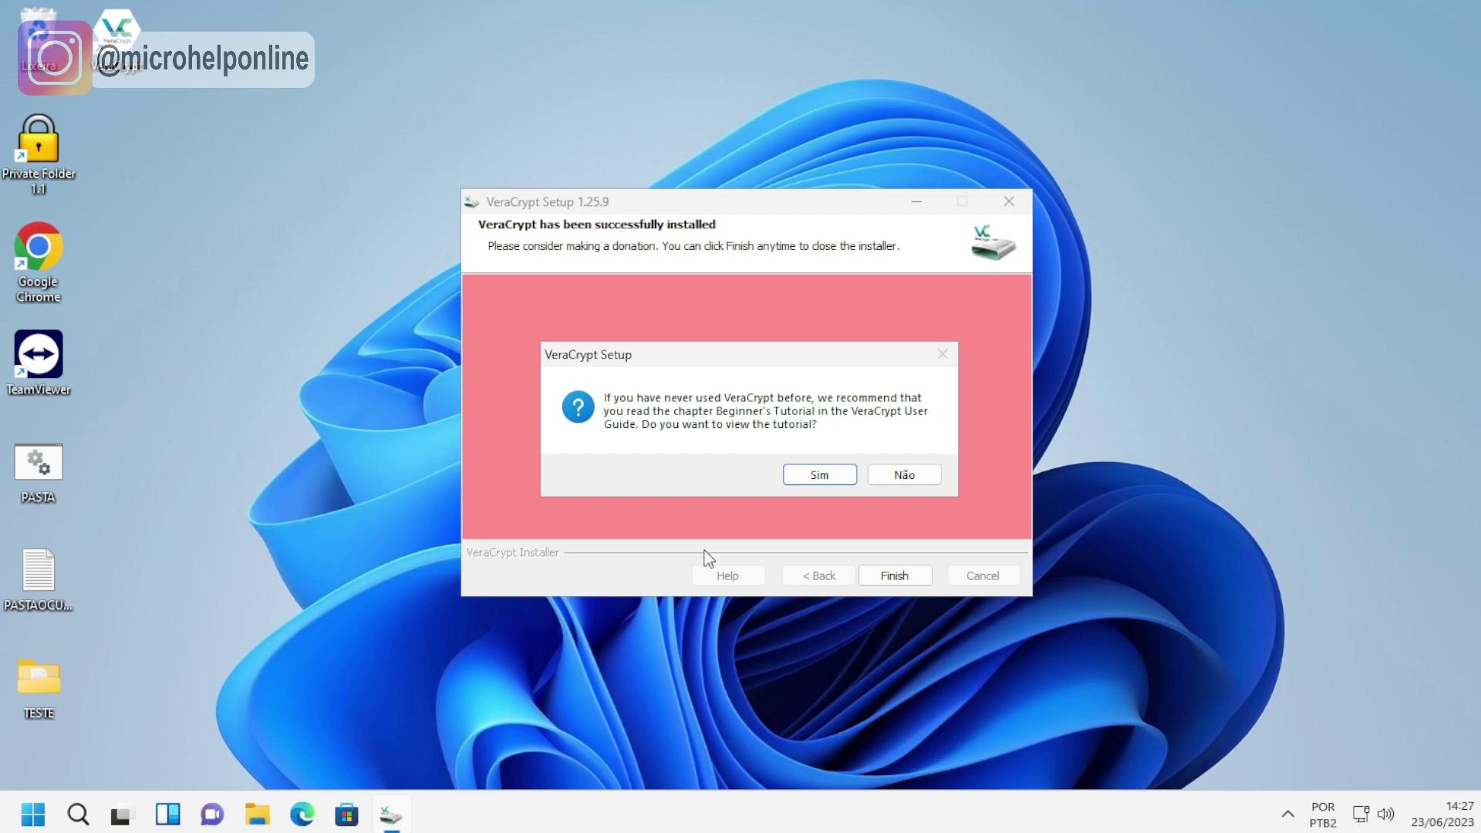
left_click(895, 476)
double_click(116, 35)
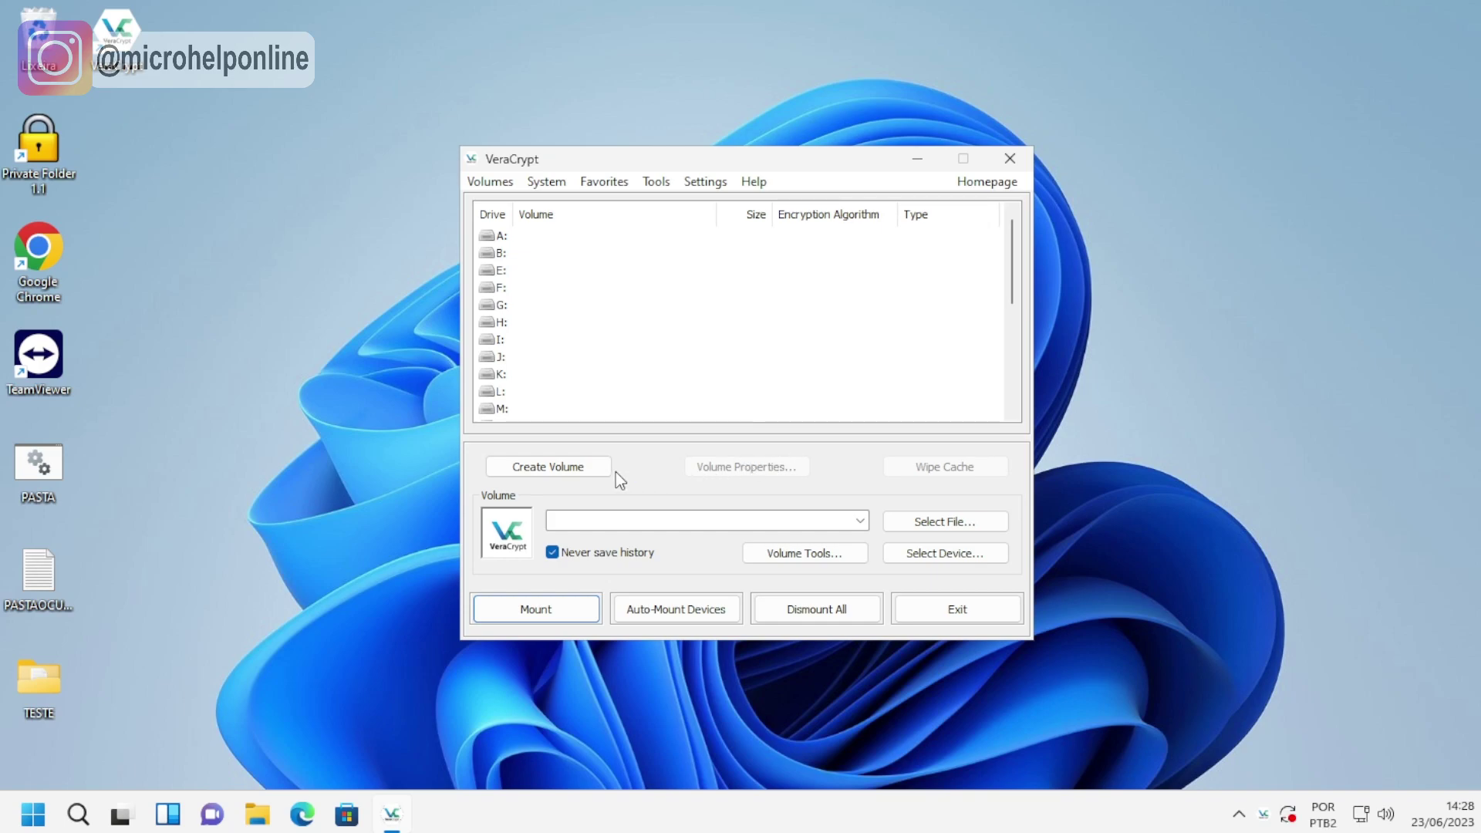
Start the Volume Creation Wizard for a standard encrypted file container.
left_click(564, 468)
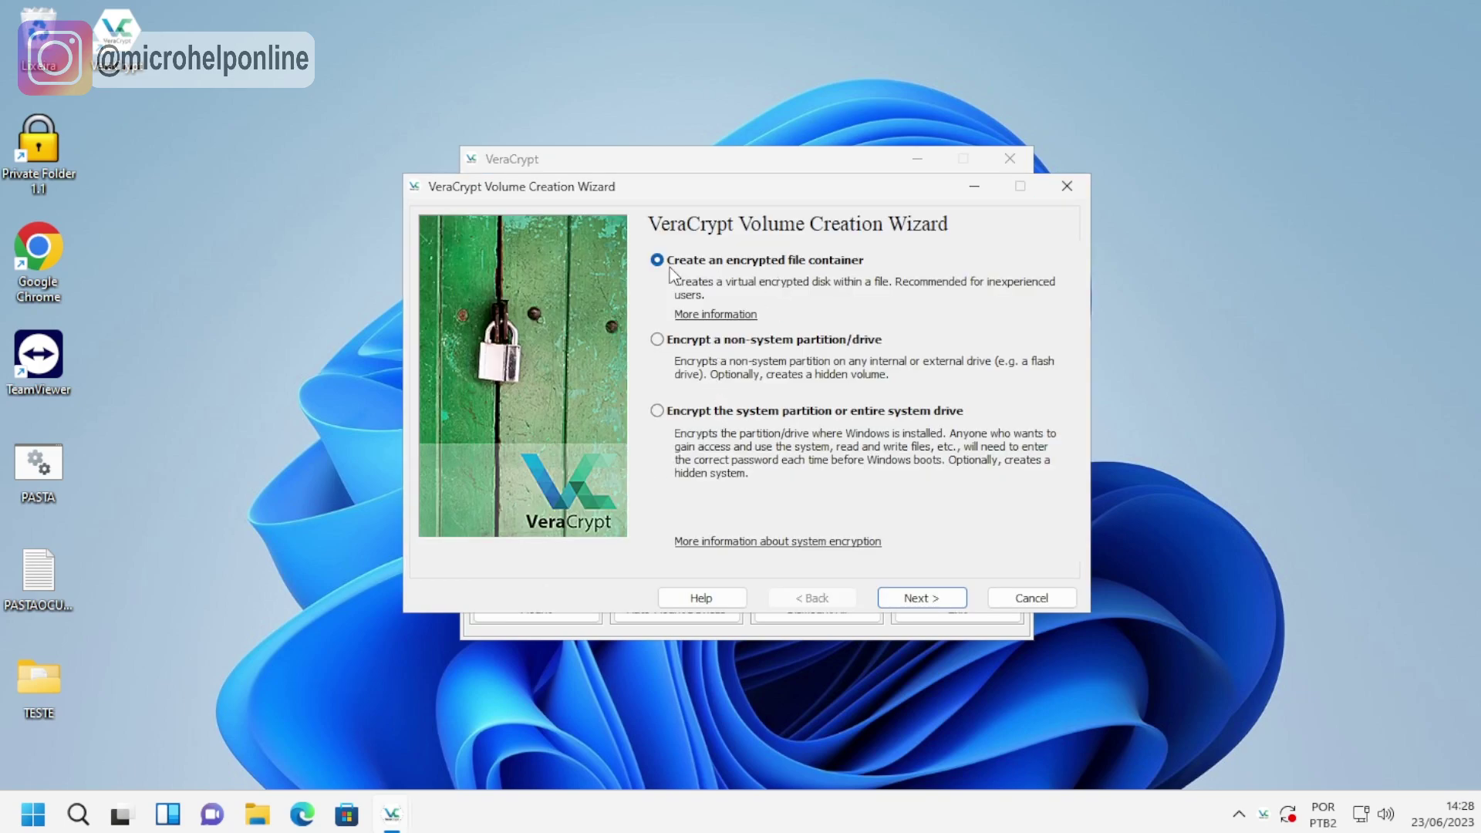
left_click(915, 601)
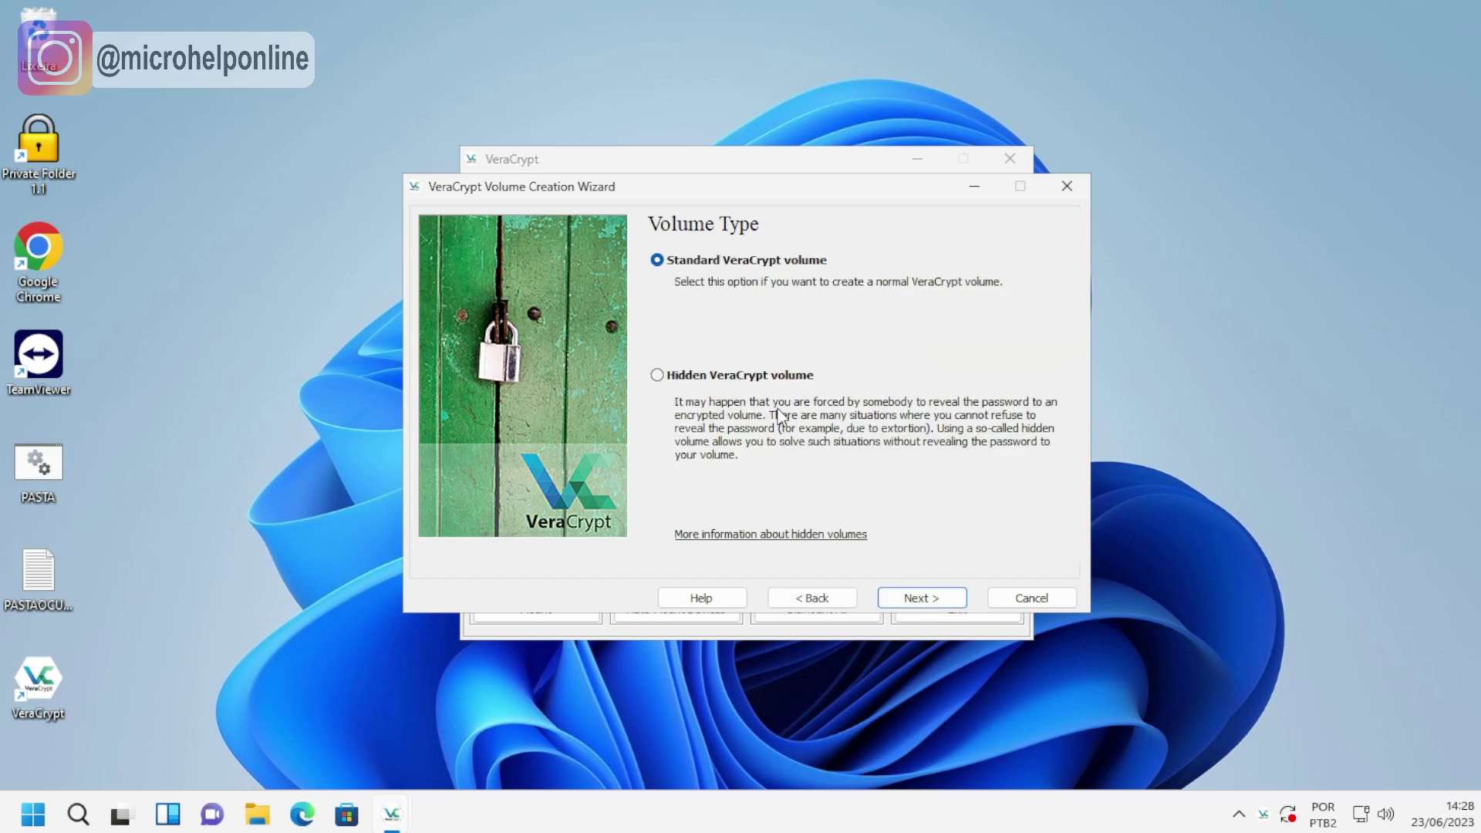
left_click(921, 600)
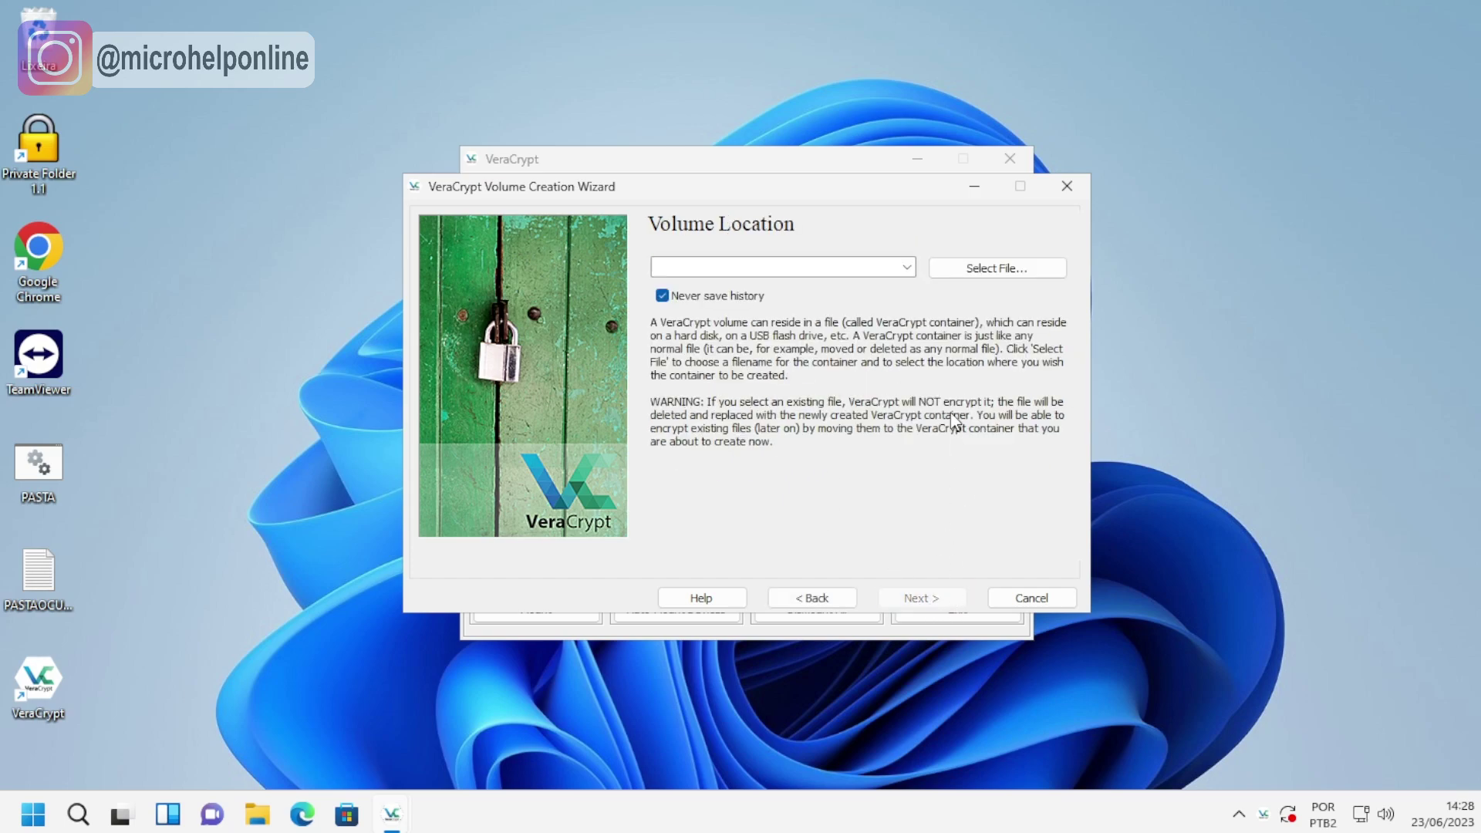
Set the container file location to a new file named pastaoculta on the Desktop.
left_click(997, 268)
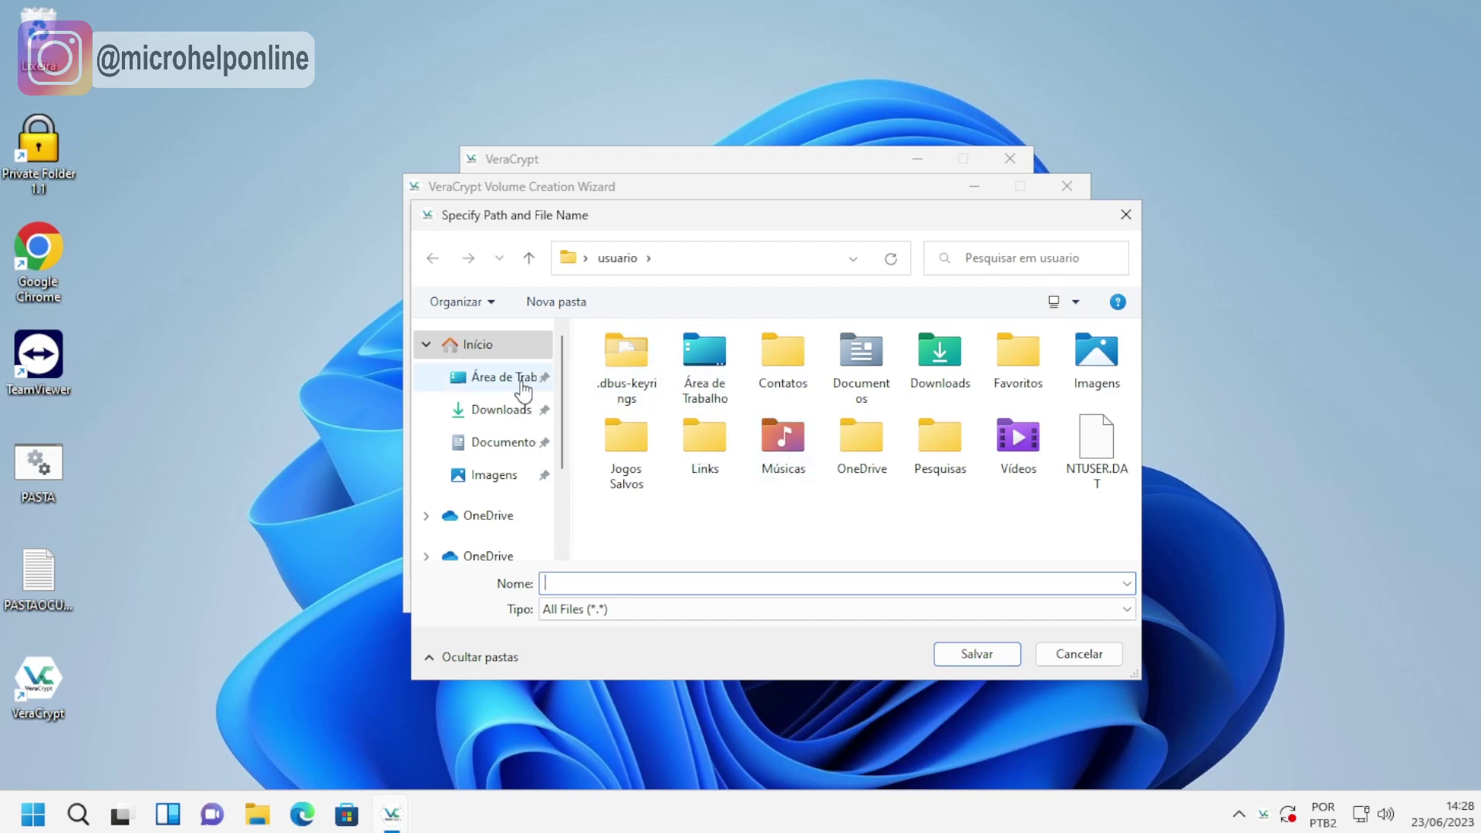
left_click(503, 376)
left_click(630, 582)
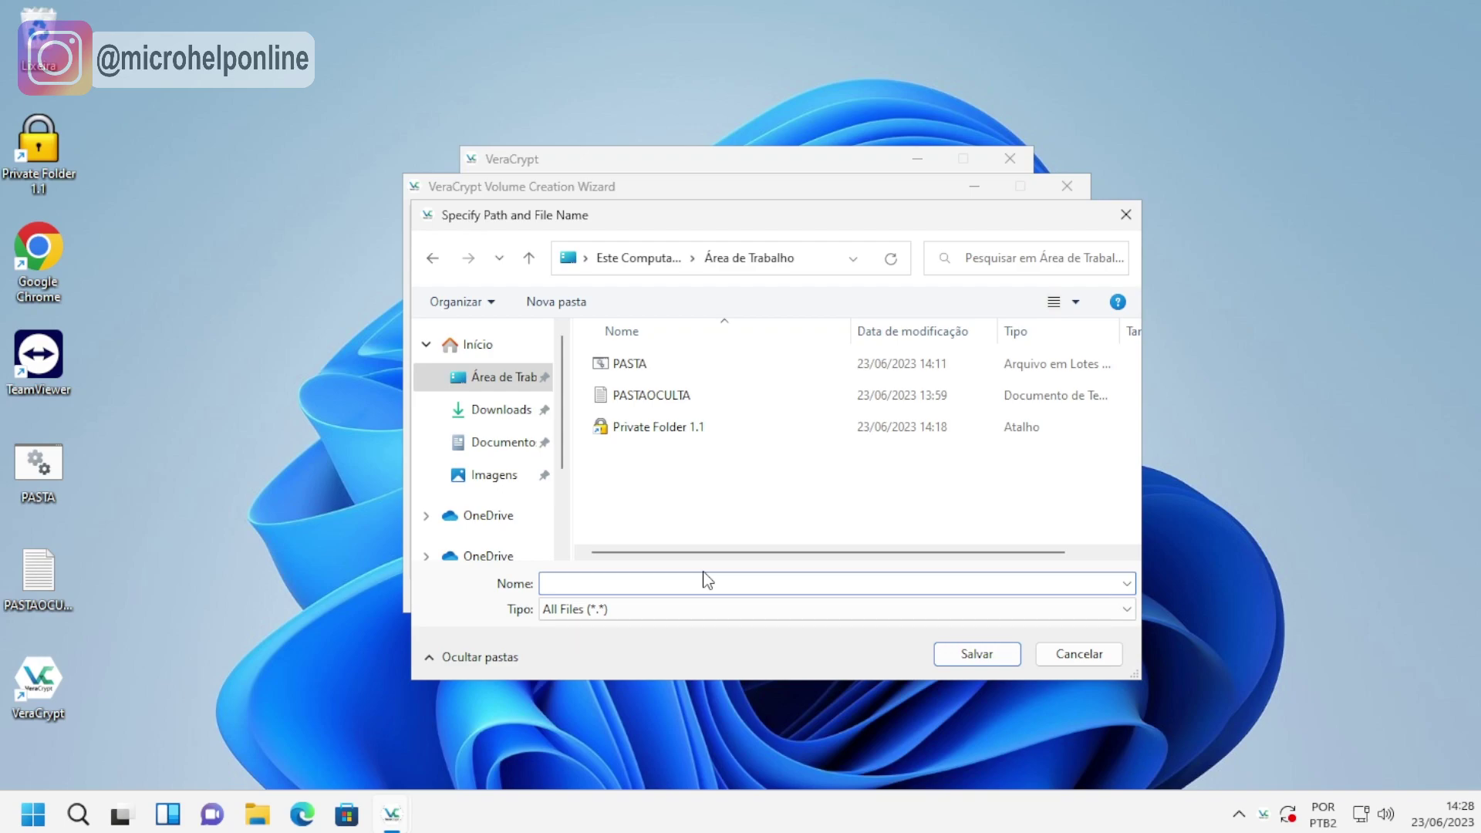
type("pastaoculta")
left_click(962, 655)
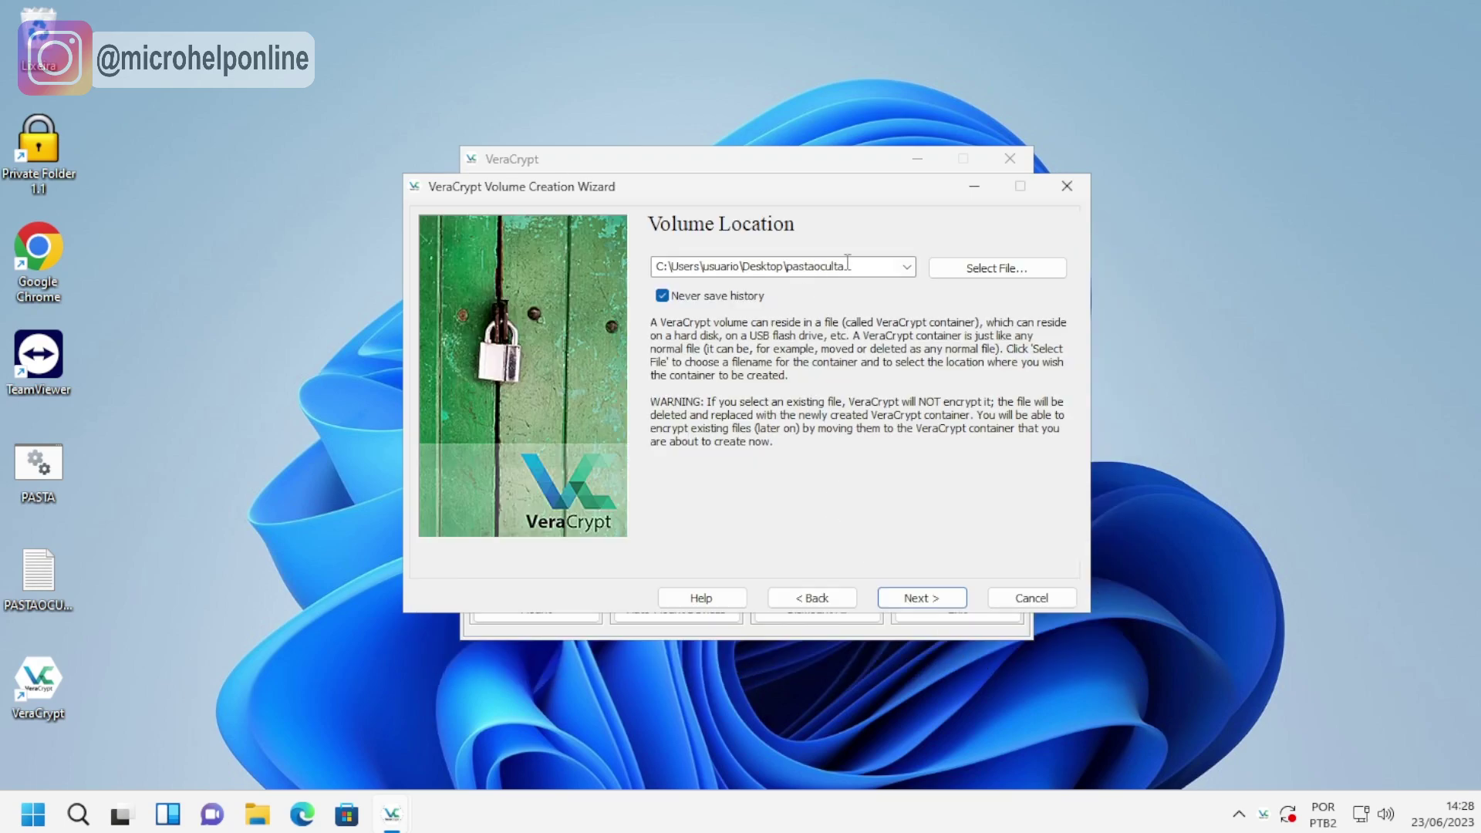
Keep AES with SHA-512 encryption and set the volume size to 1 GB.
left_click(928, 598)
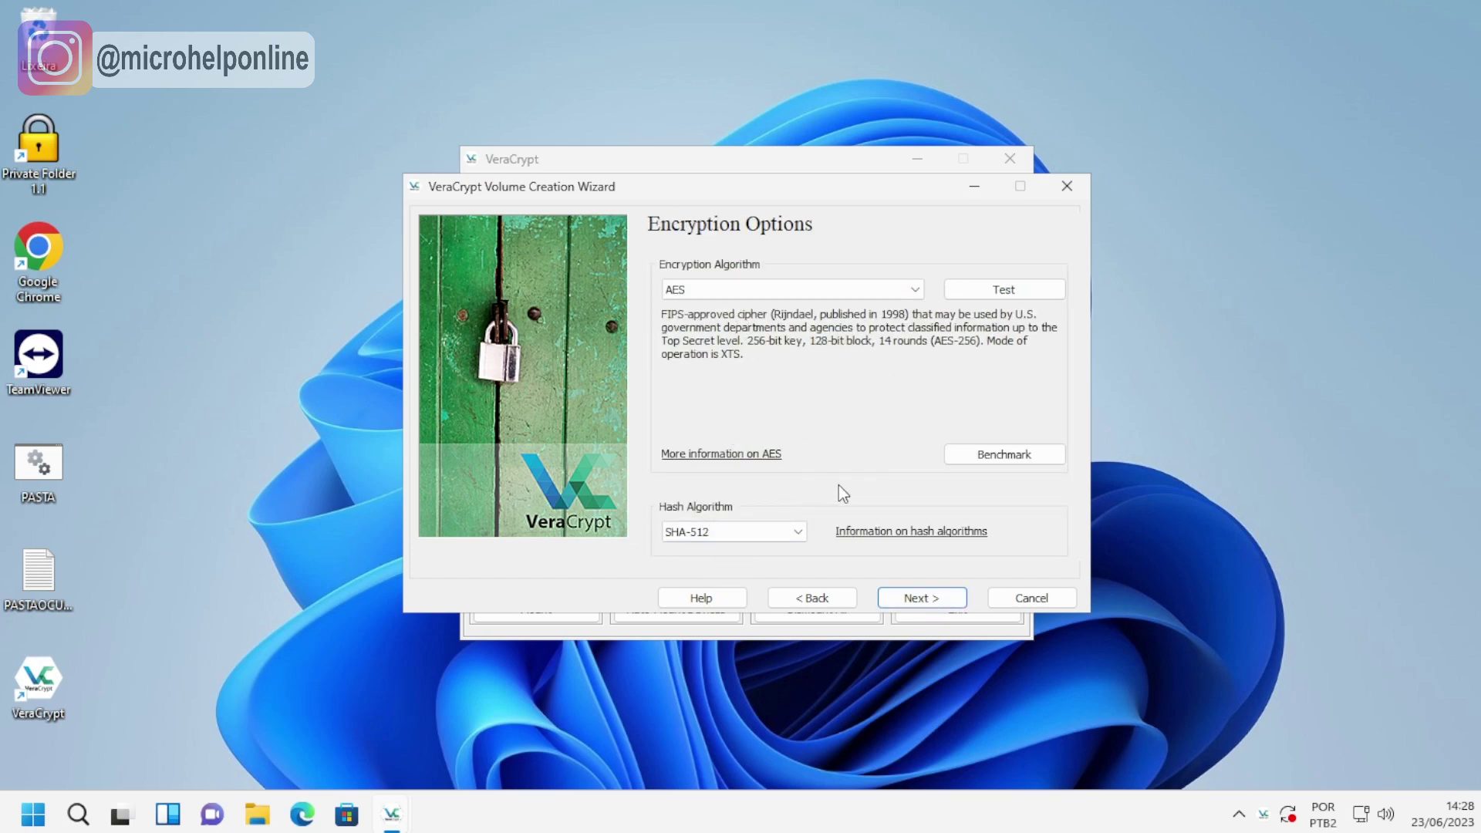
left_click(918, 601)
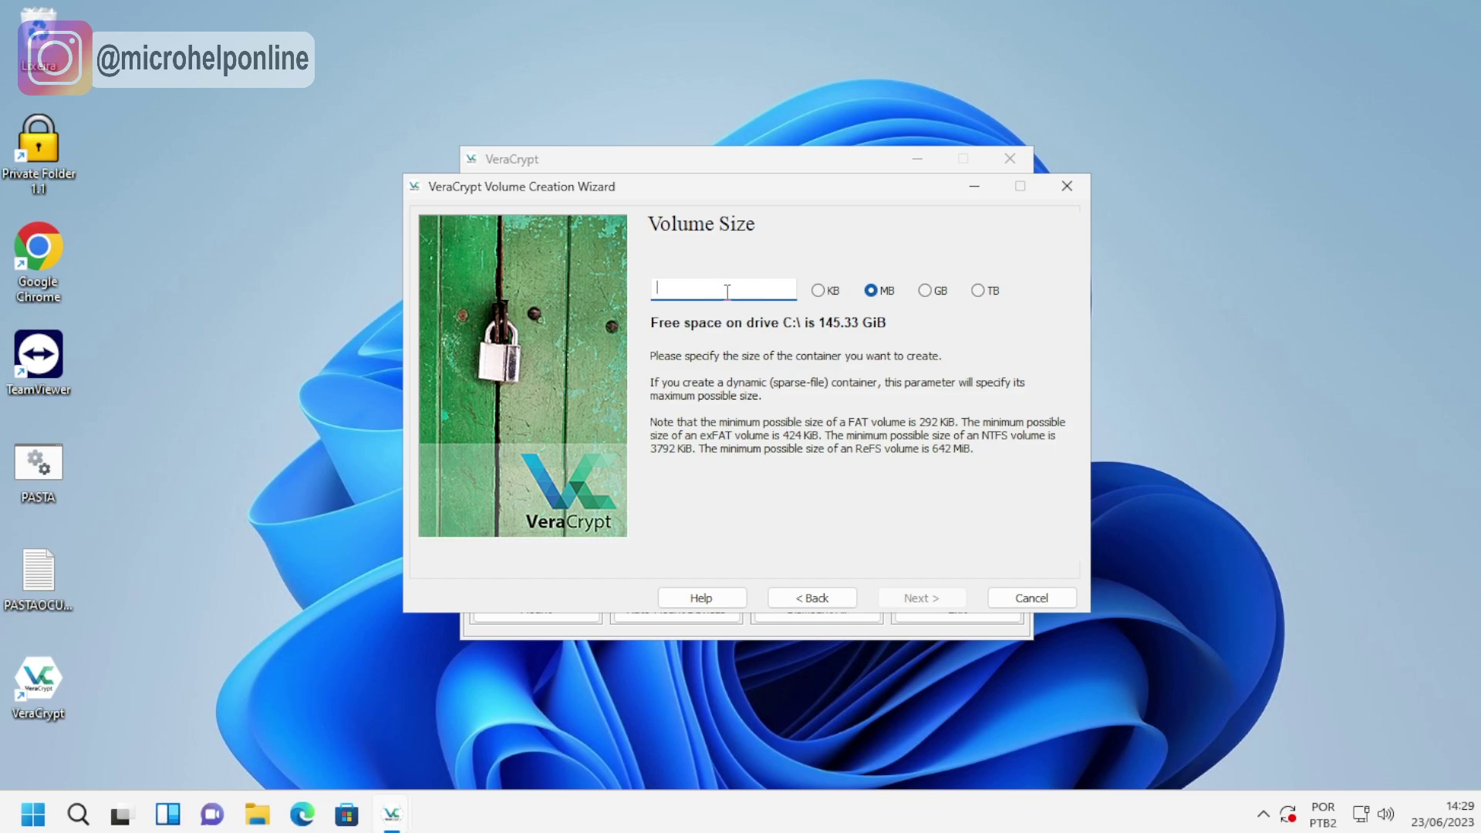
left_click(937, 293)
left_click(739, 290)
type("1")
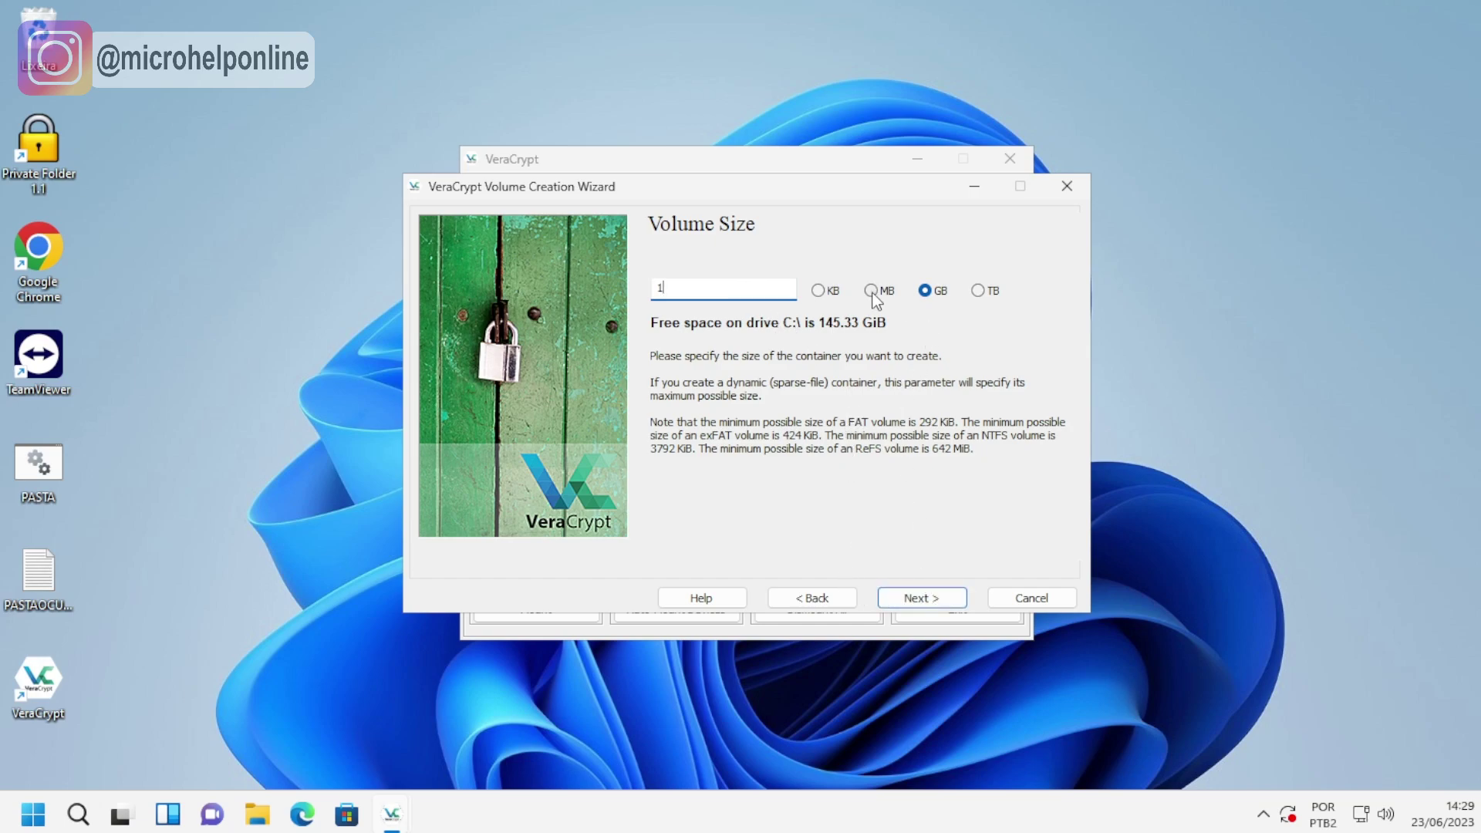
left_click(924, 290)
left_click(982, 293)
left_click(928, 291)
left_click(980, 292)
left_click(926, 292)
left_click(924, 599)
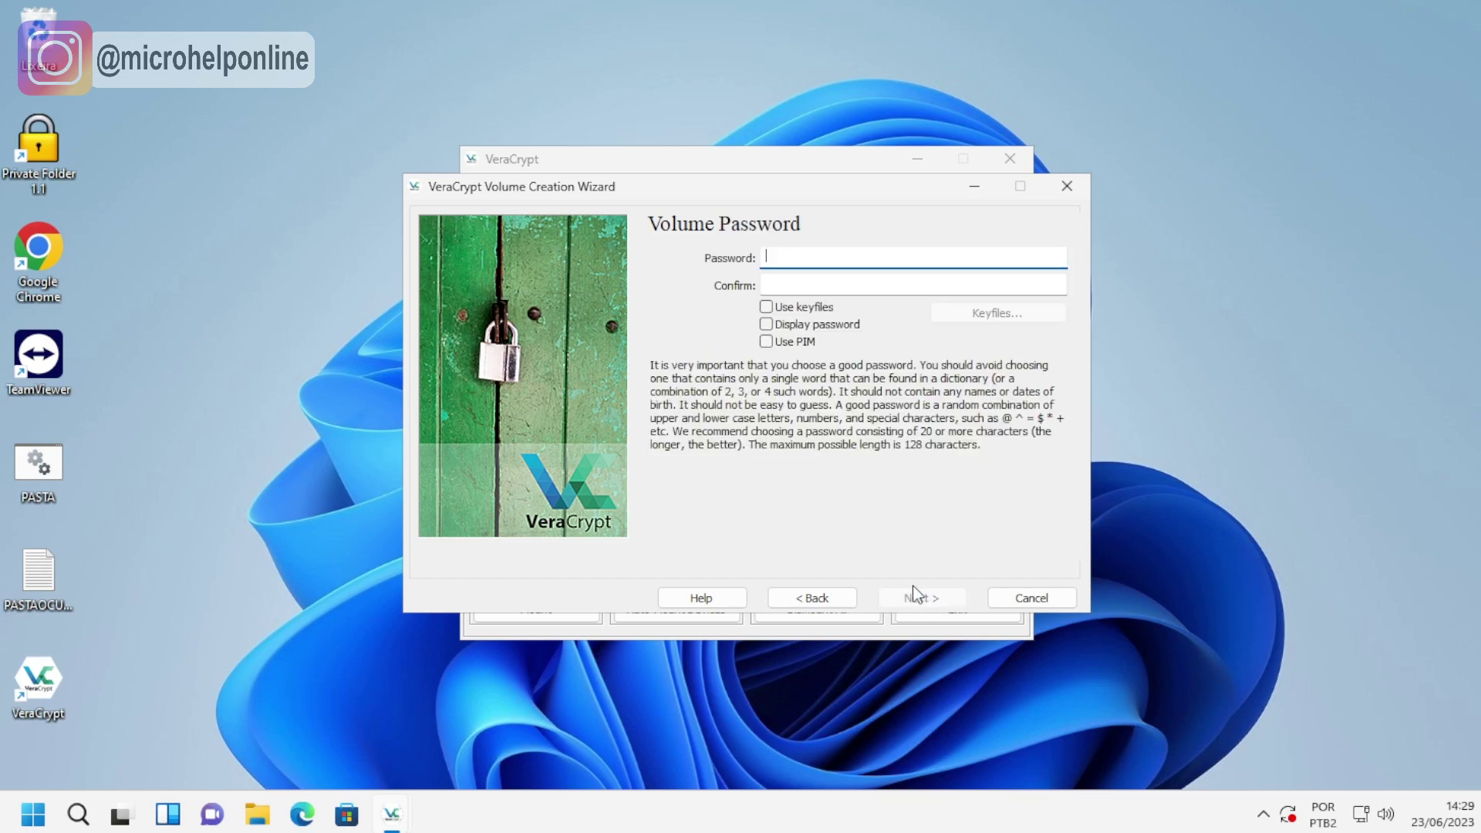
Enter and confirm the volume password, then accept the short-password warning.
type("123456")
key("Tab")
type("123456")
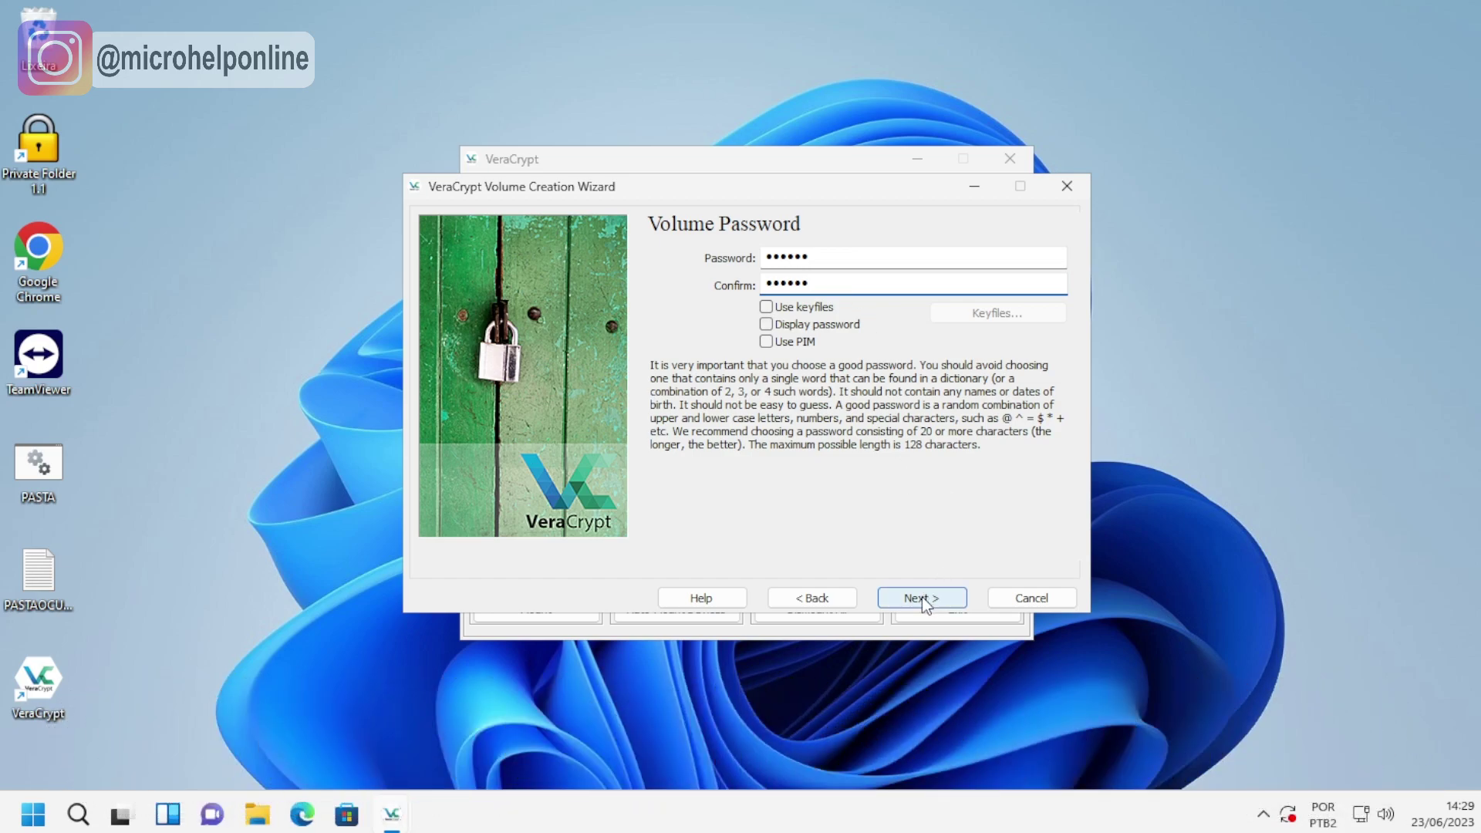
left_click(922, 596)
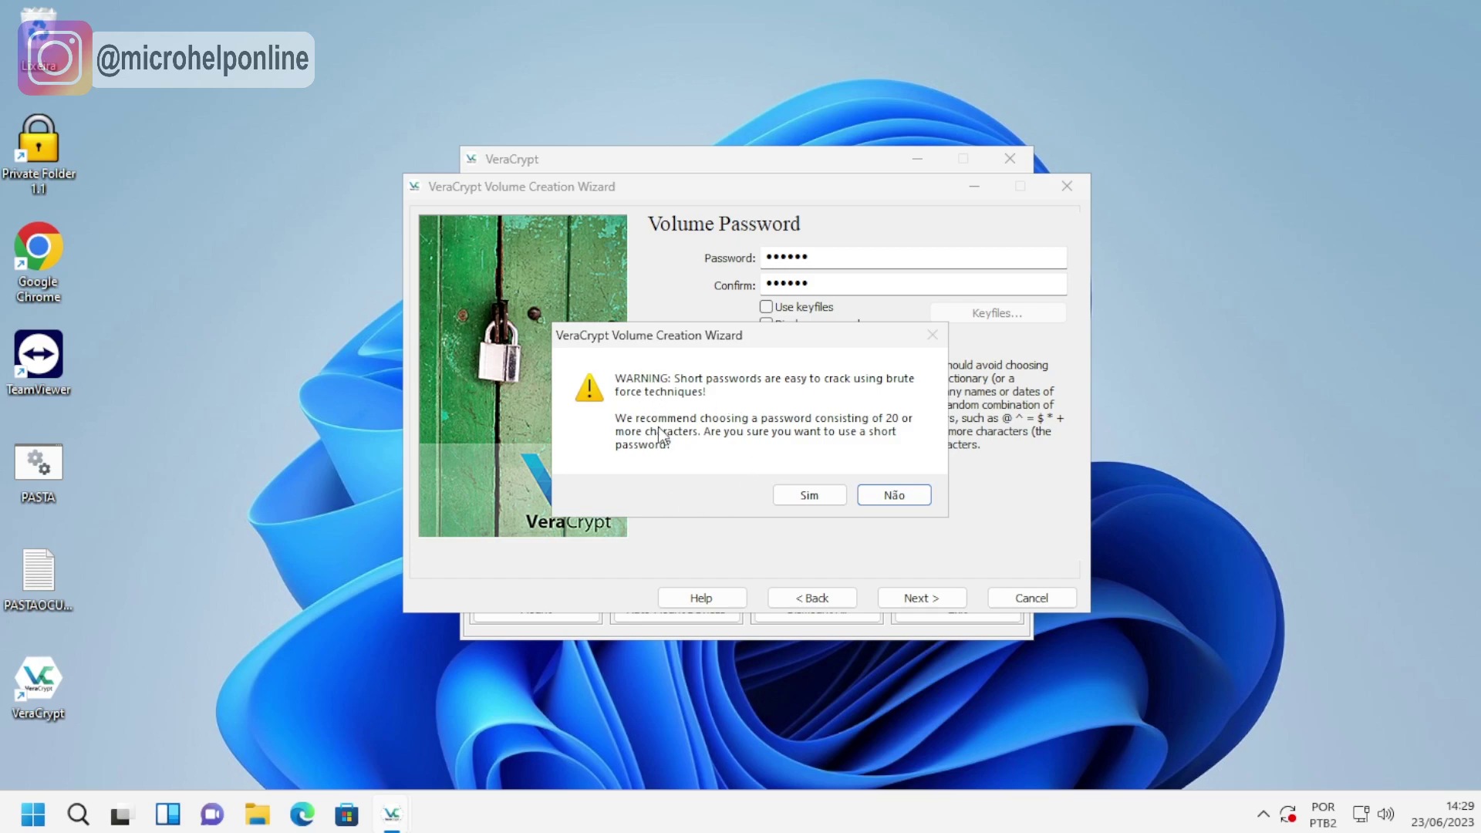
left_click(810, 495)
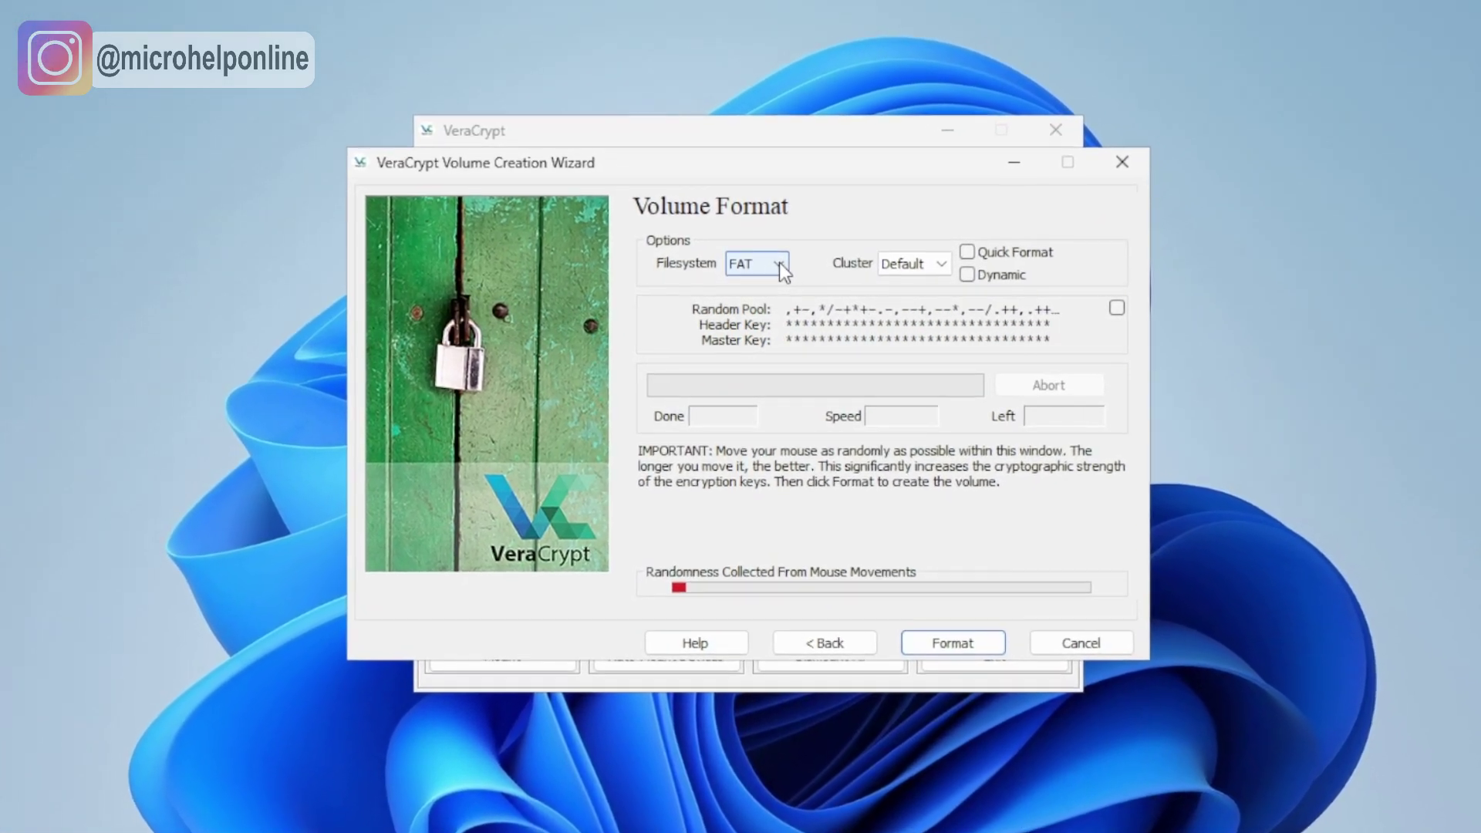
Format the container with the NTFS filesystem and exit the Volume Creation Wizard.
left_click(779, 264)
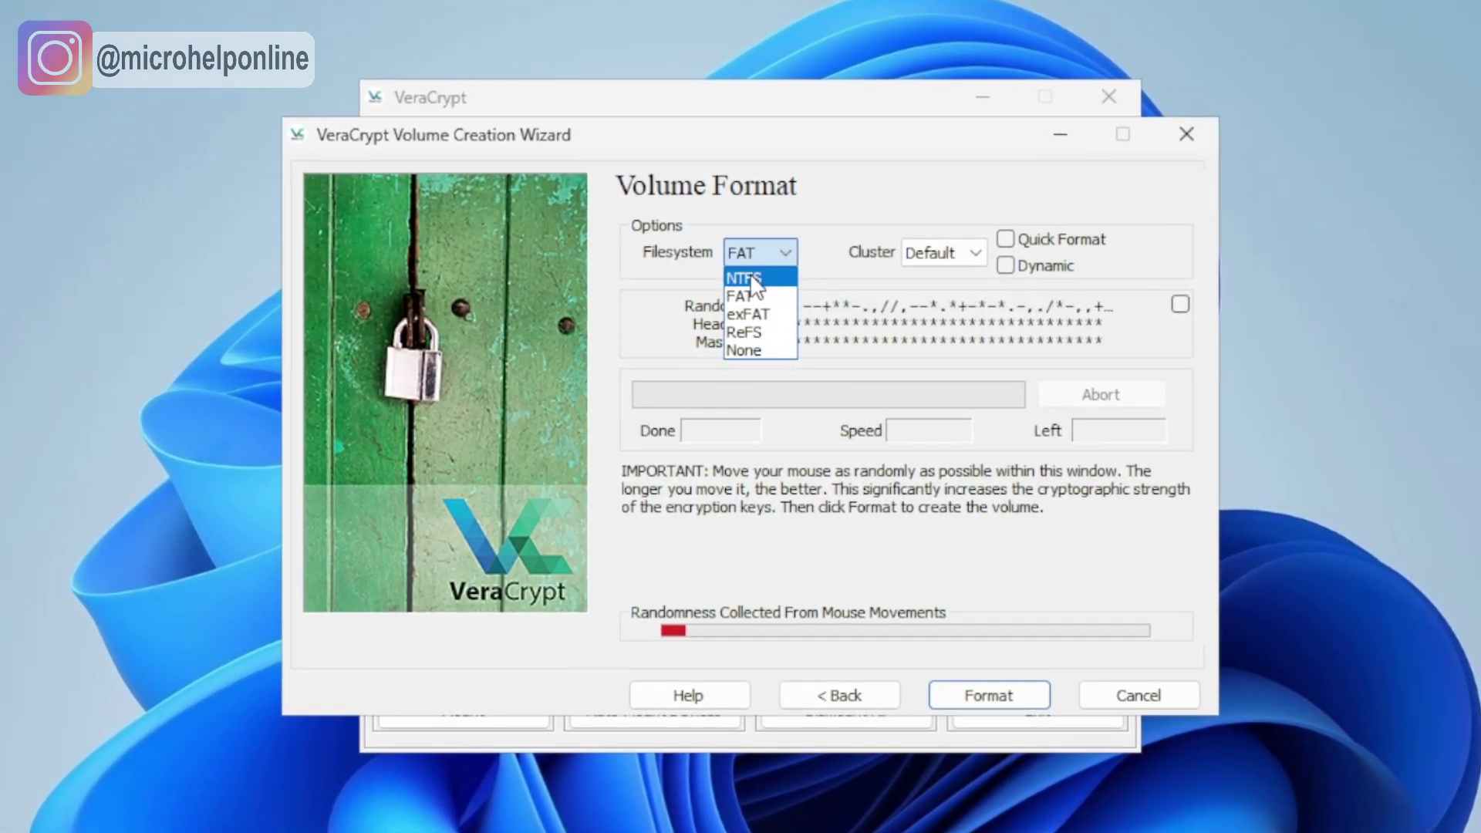
left_click(751, 280)
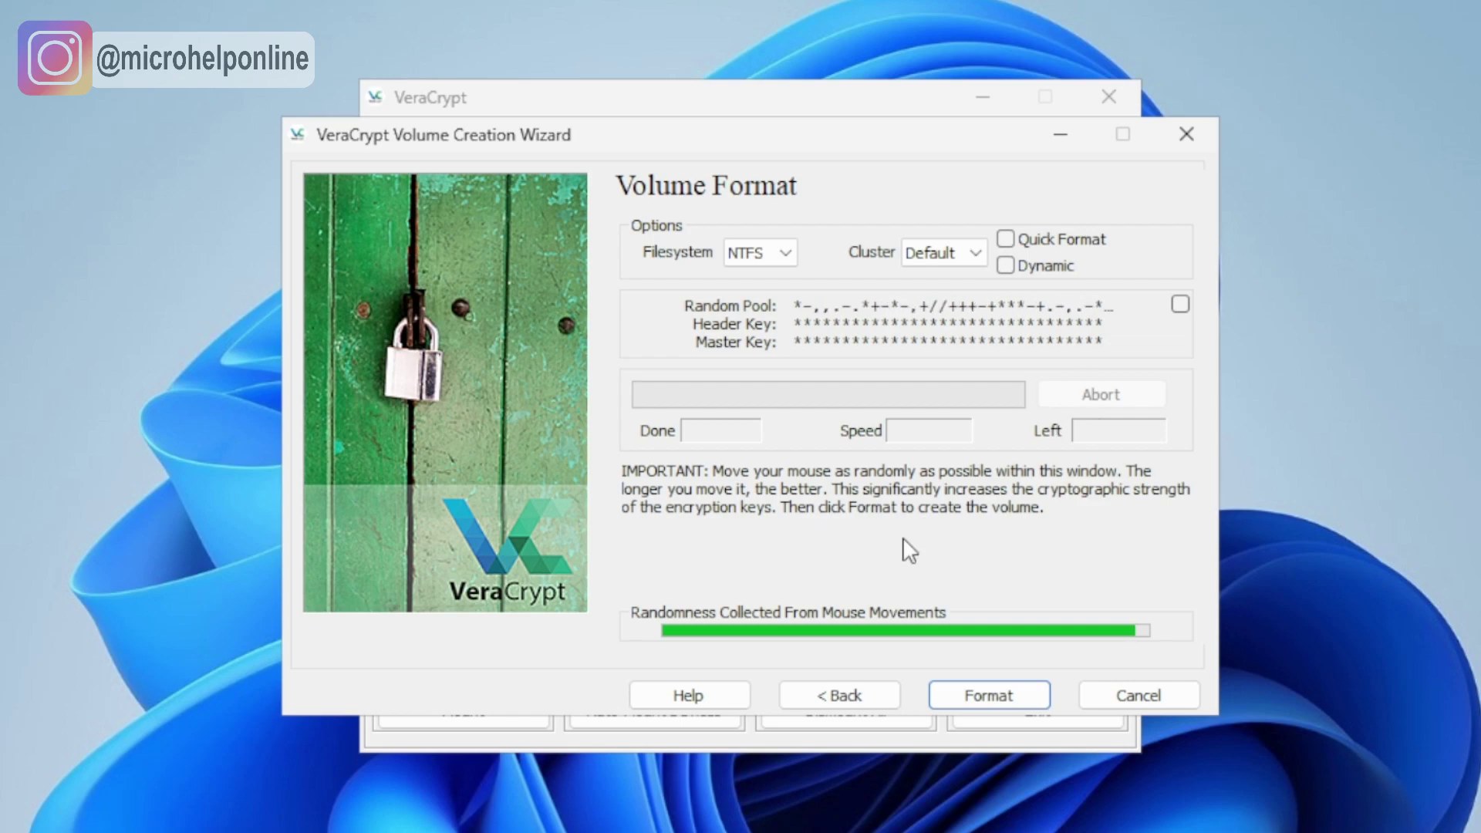
left_click(1011, 697)
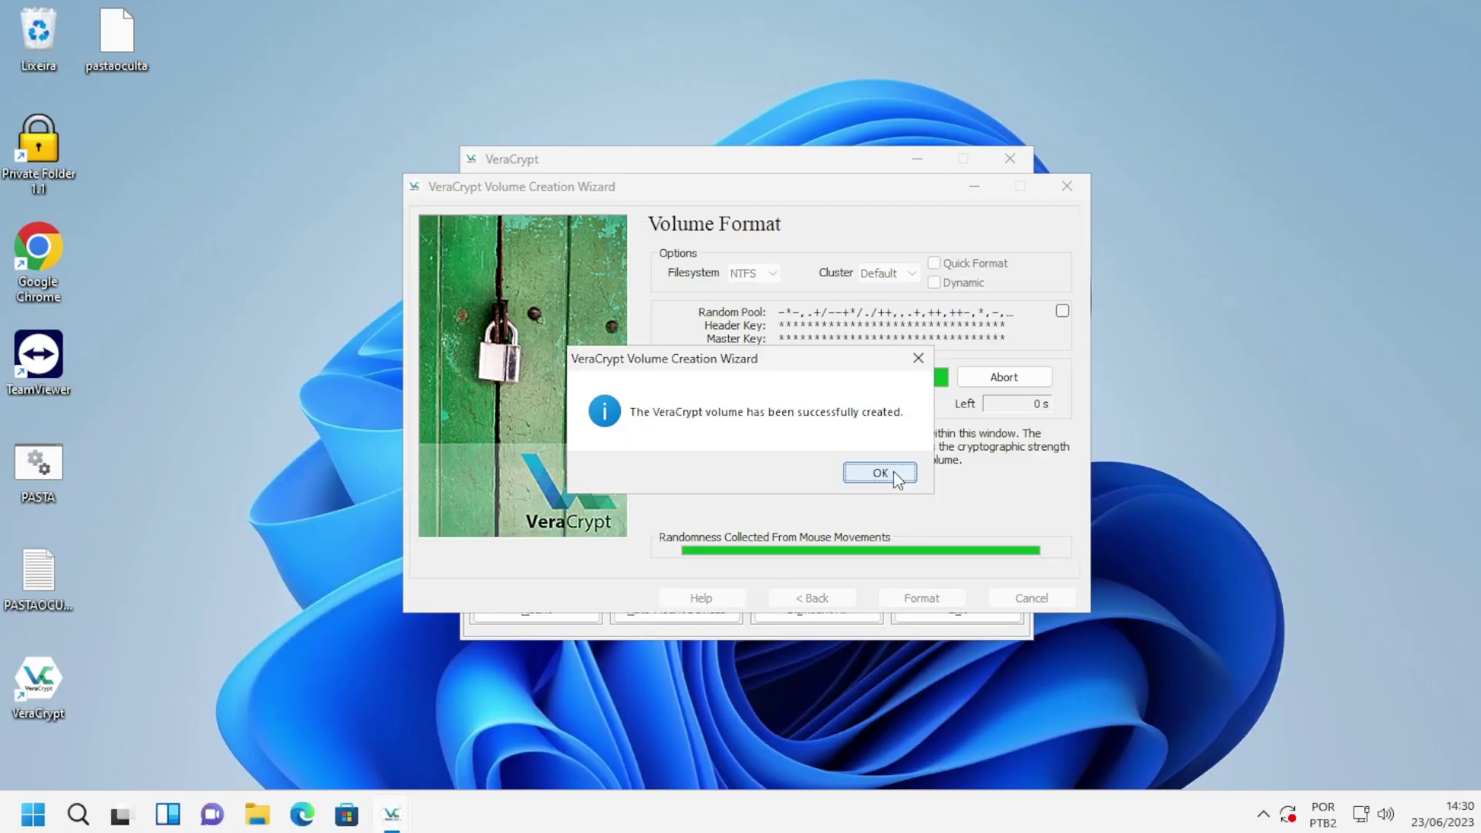
left_click(881, 474)
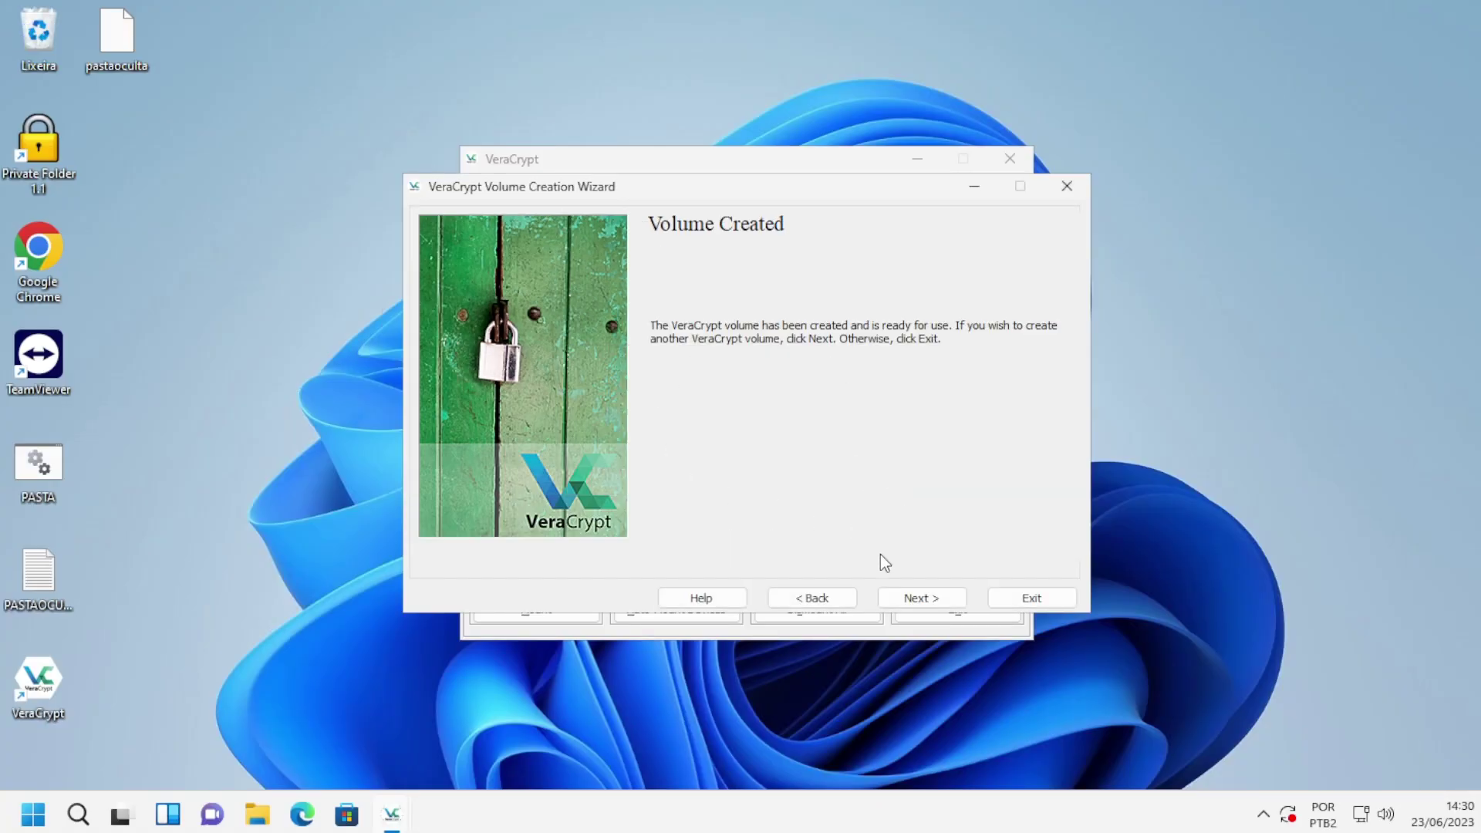
left_click(1020, 599)
Select the pastaoculta file on the desktop and open drive C: from This PC in File Explorer.
left_click(127, 58)
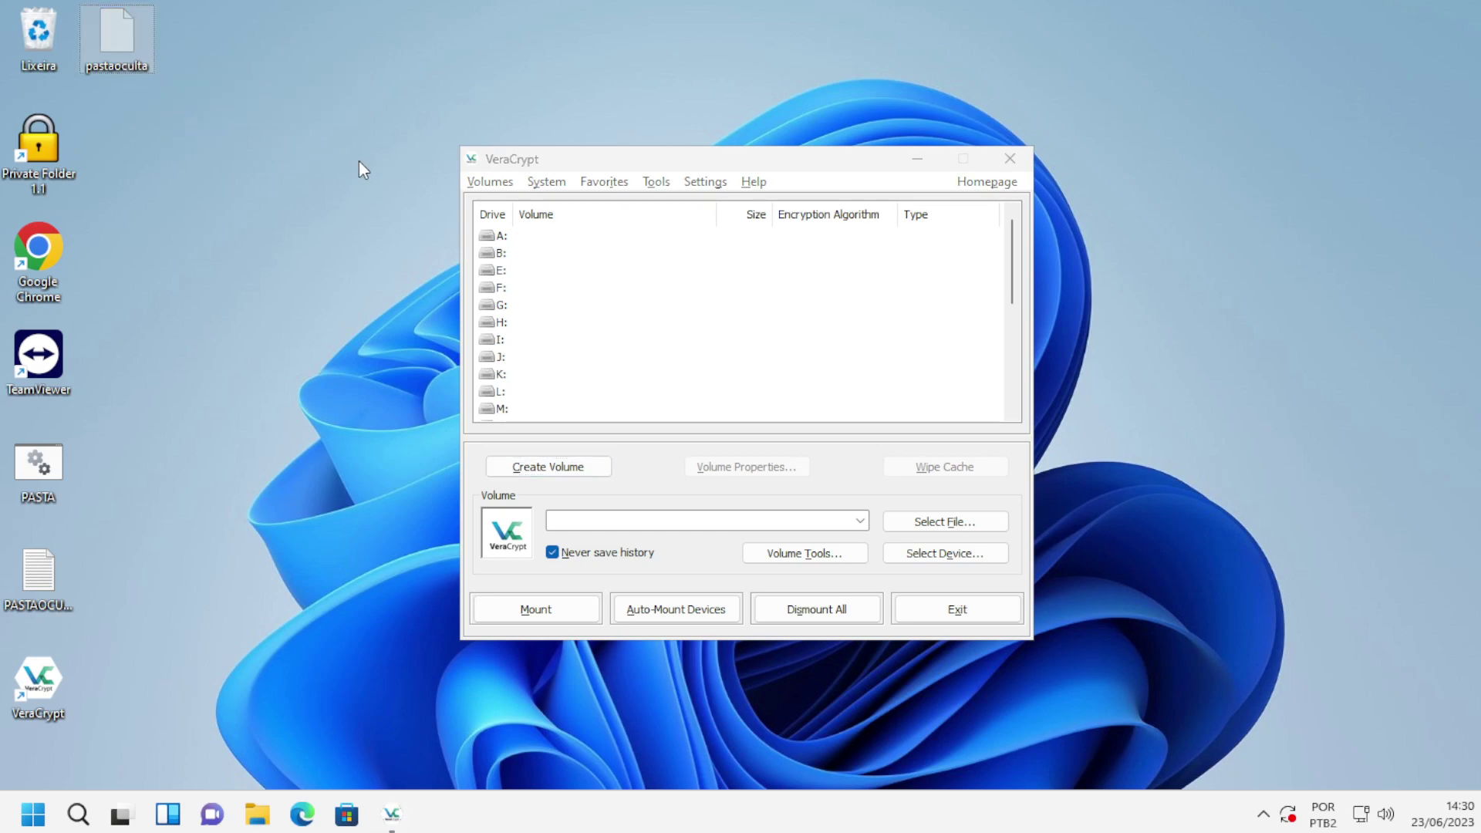
key("super+e")
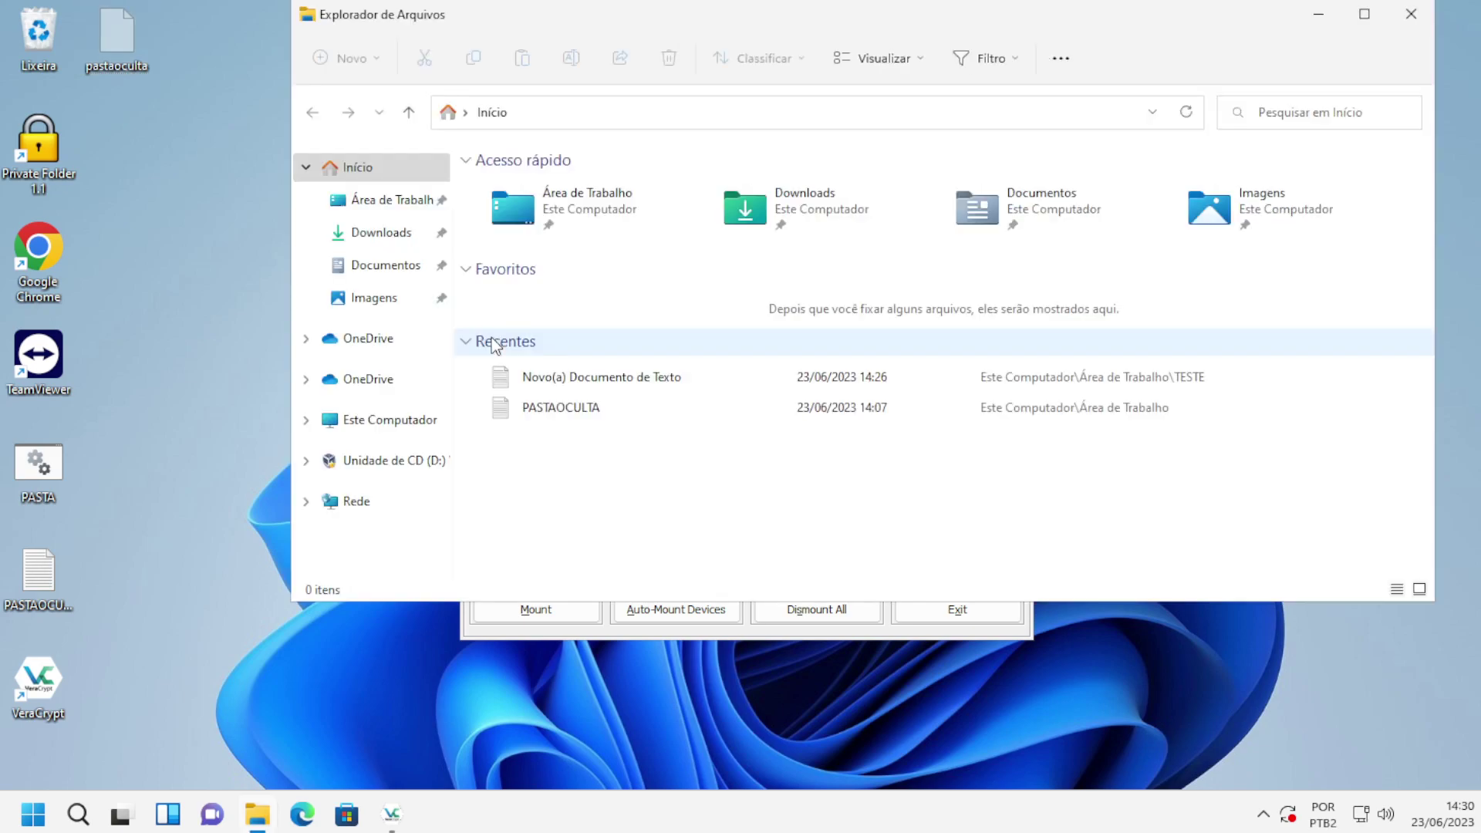
left_click(401, 432)
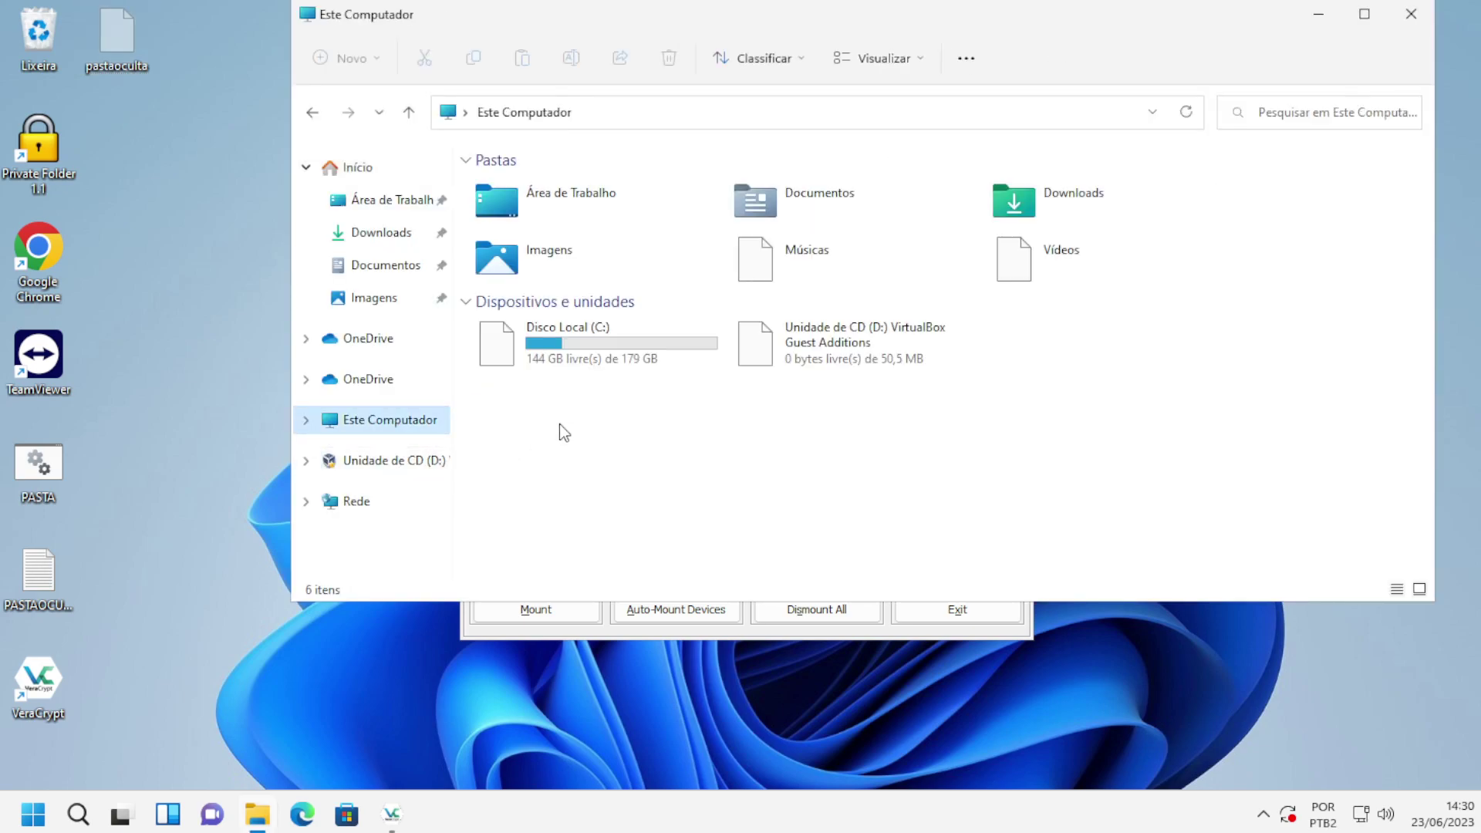
double_click(613, 360)
Paste the pastaoculta container into C:\Windows with administrator permission, keeping its name unchanged.
double_click(527, 314)
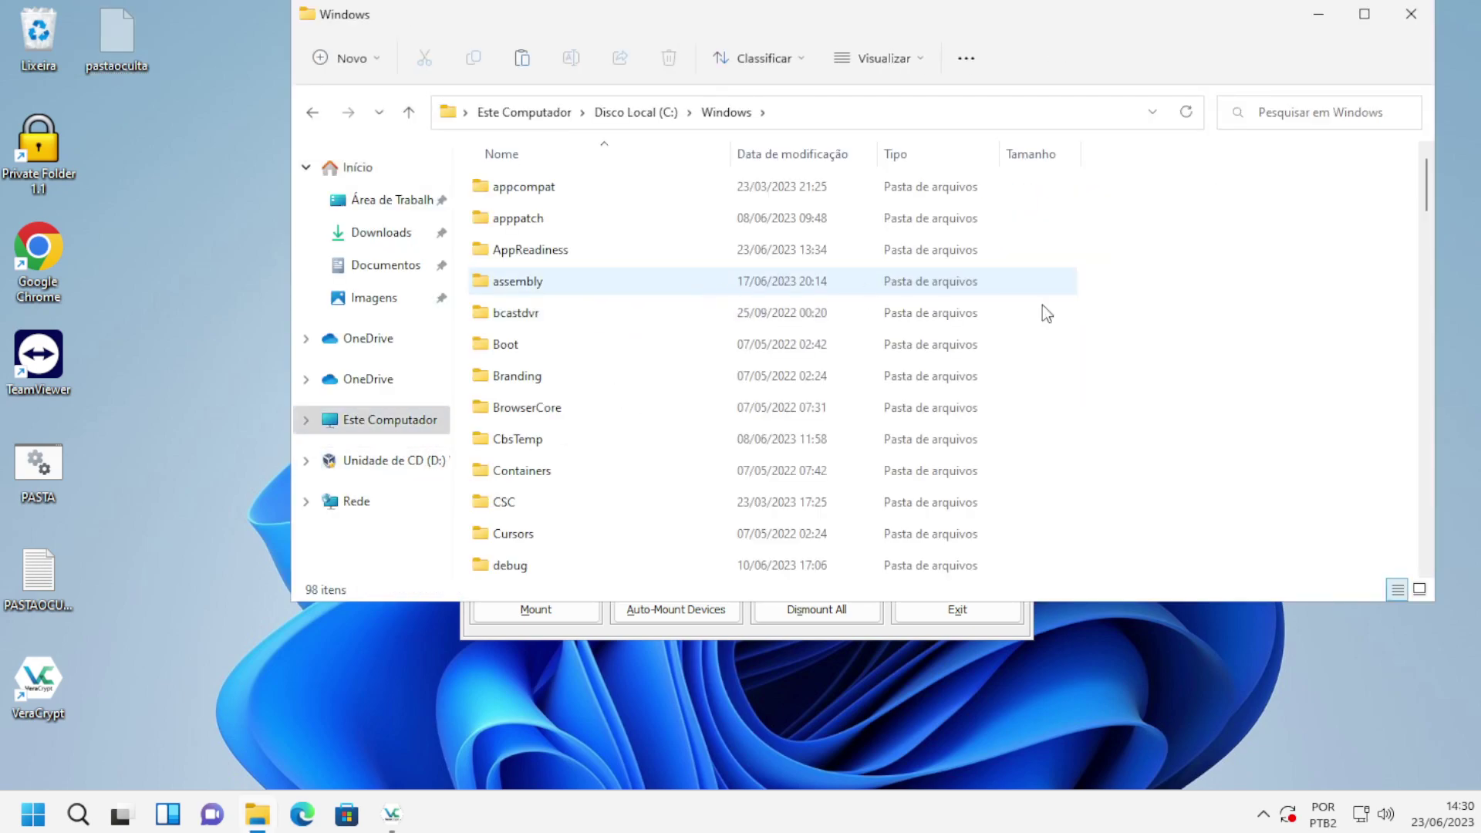
key("ctrl+v")
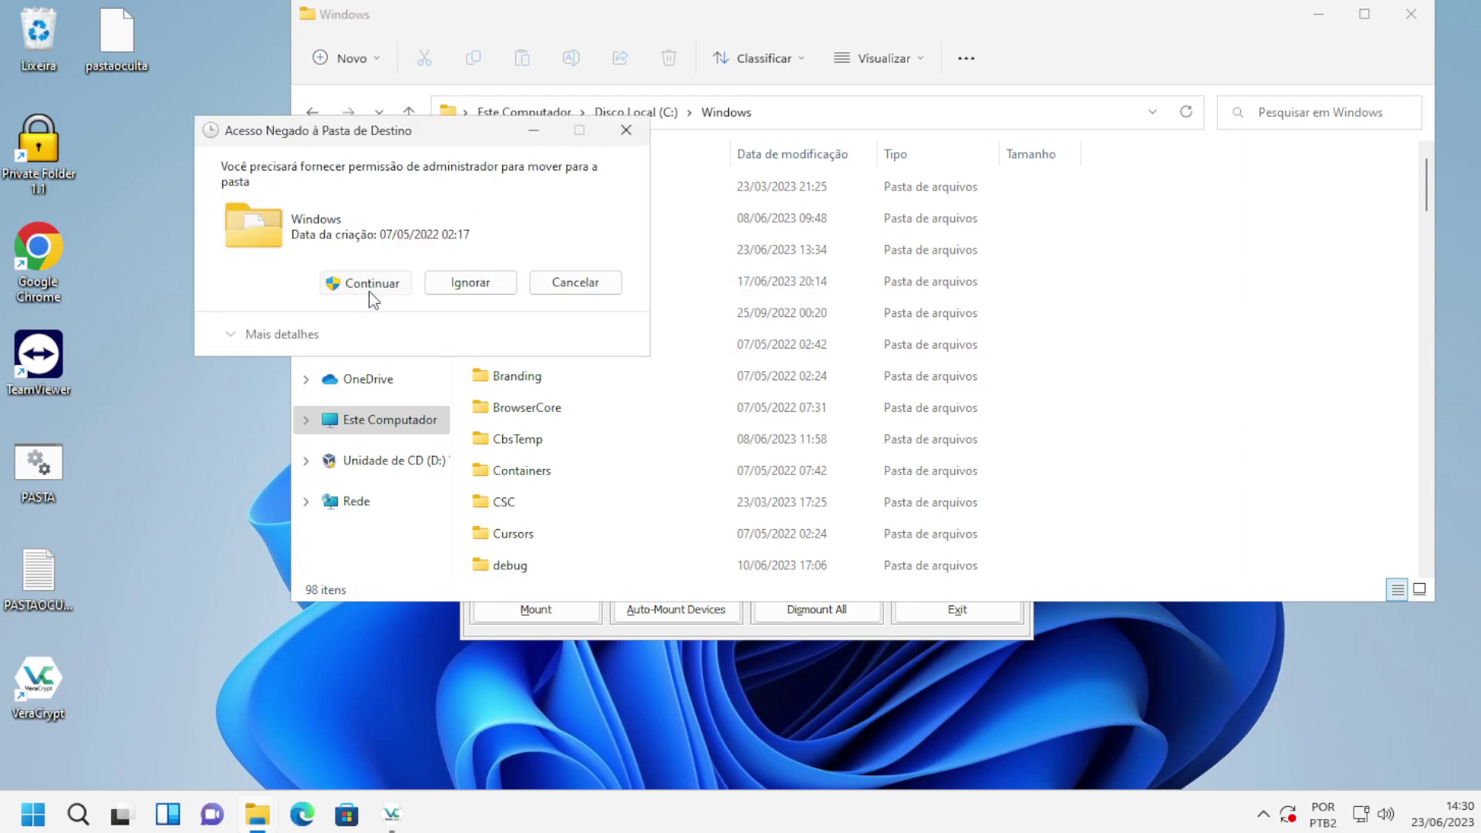
left_click(369, 282)
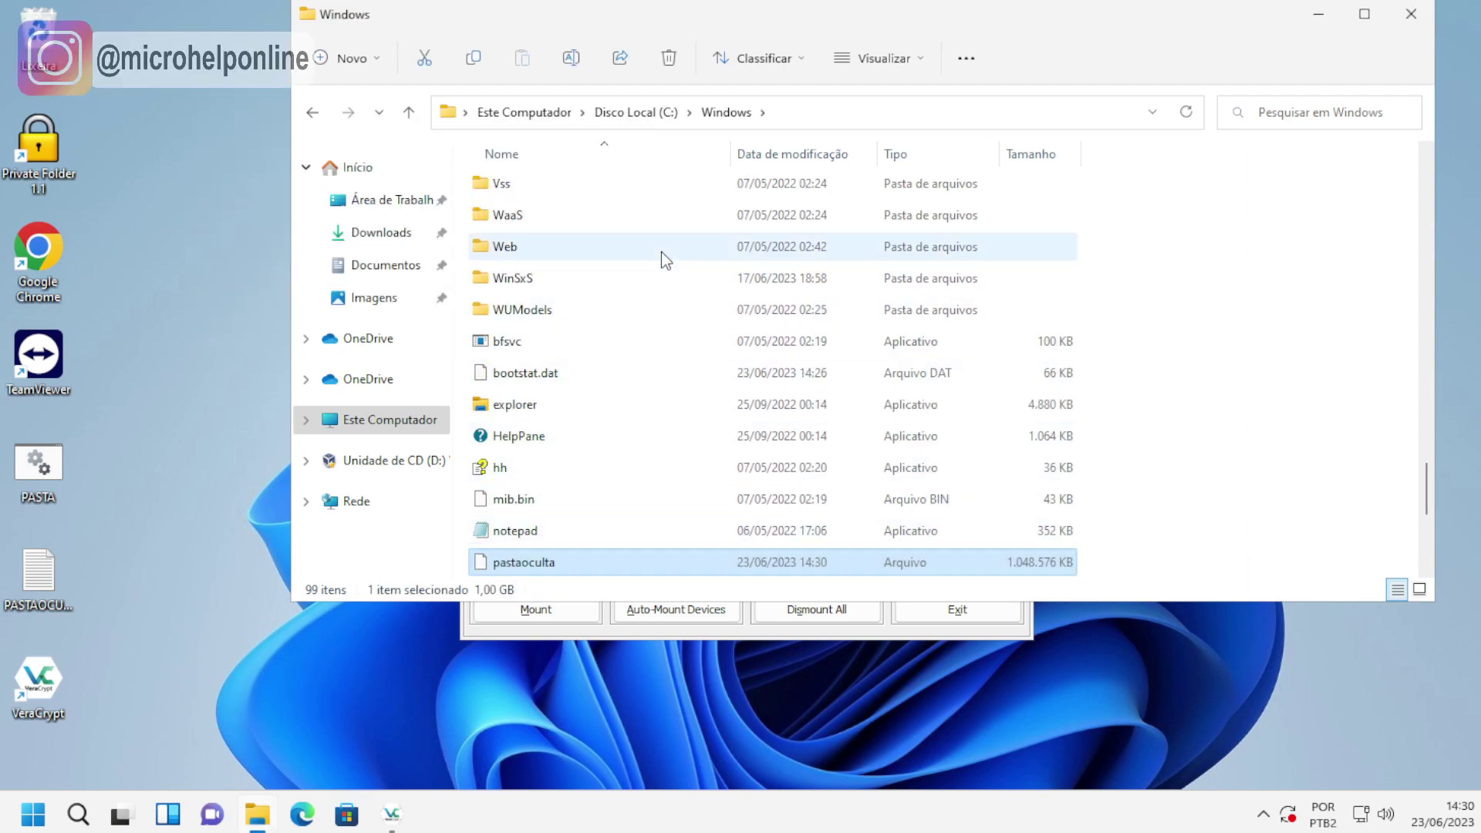
scroll(645, 416, "down", 2)
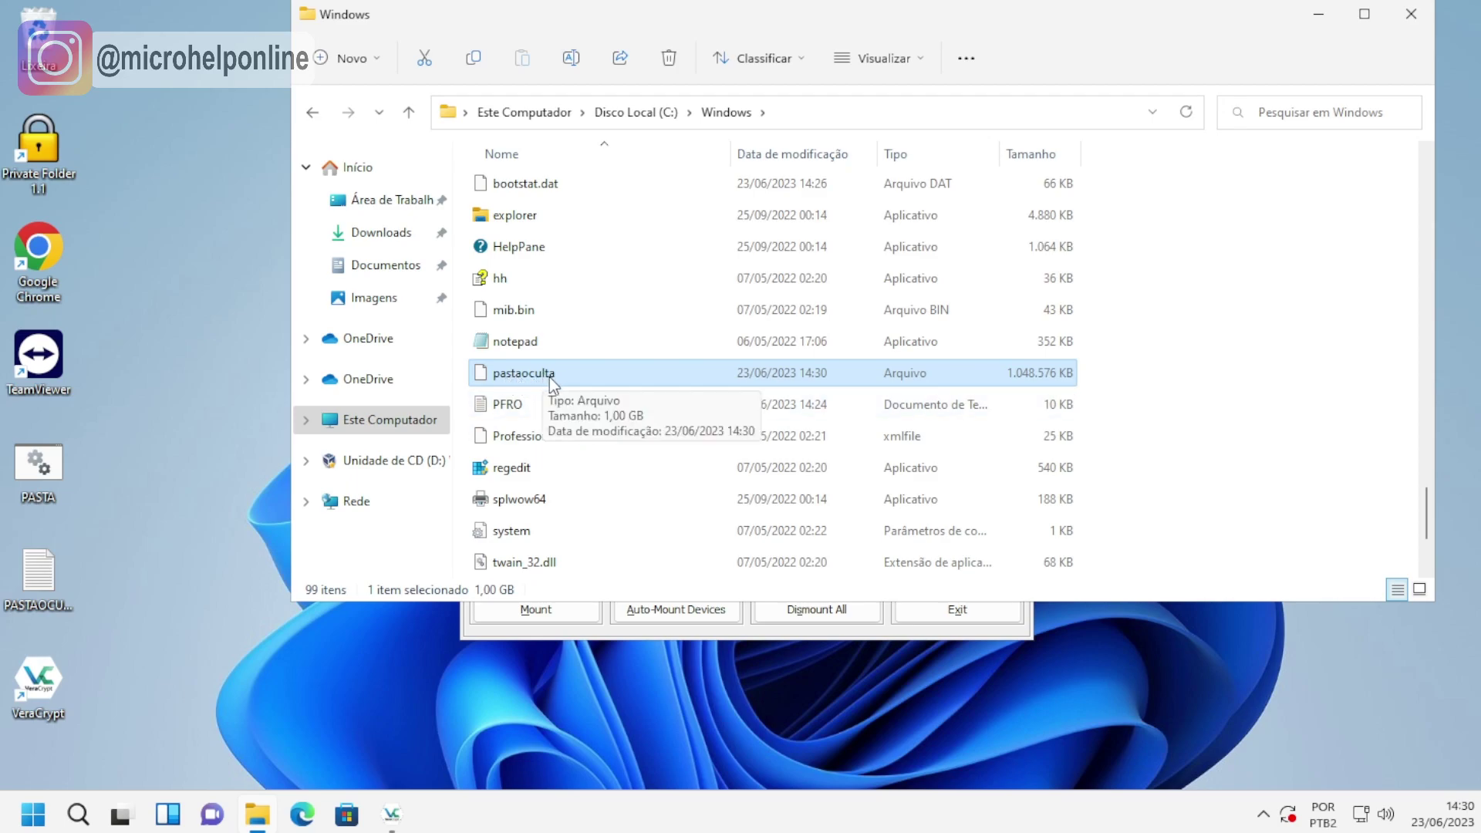
left_click(549, 375)
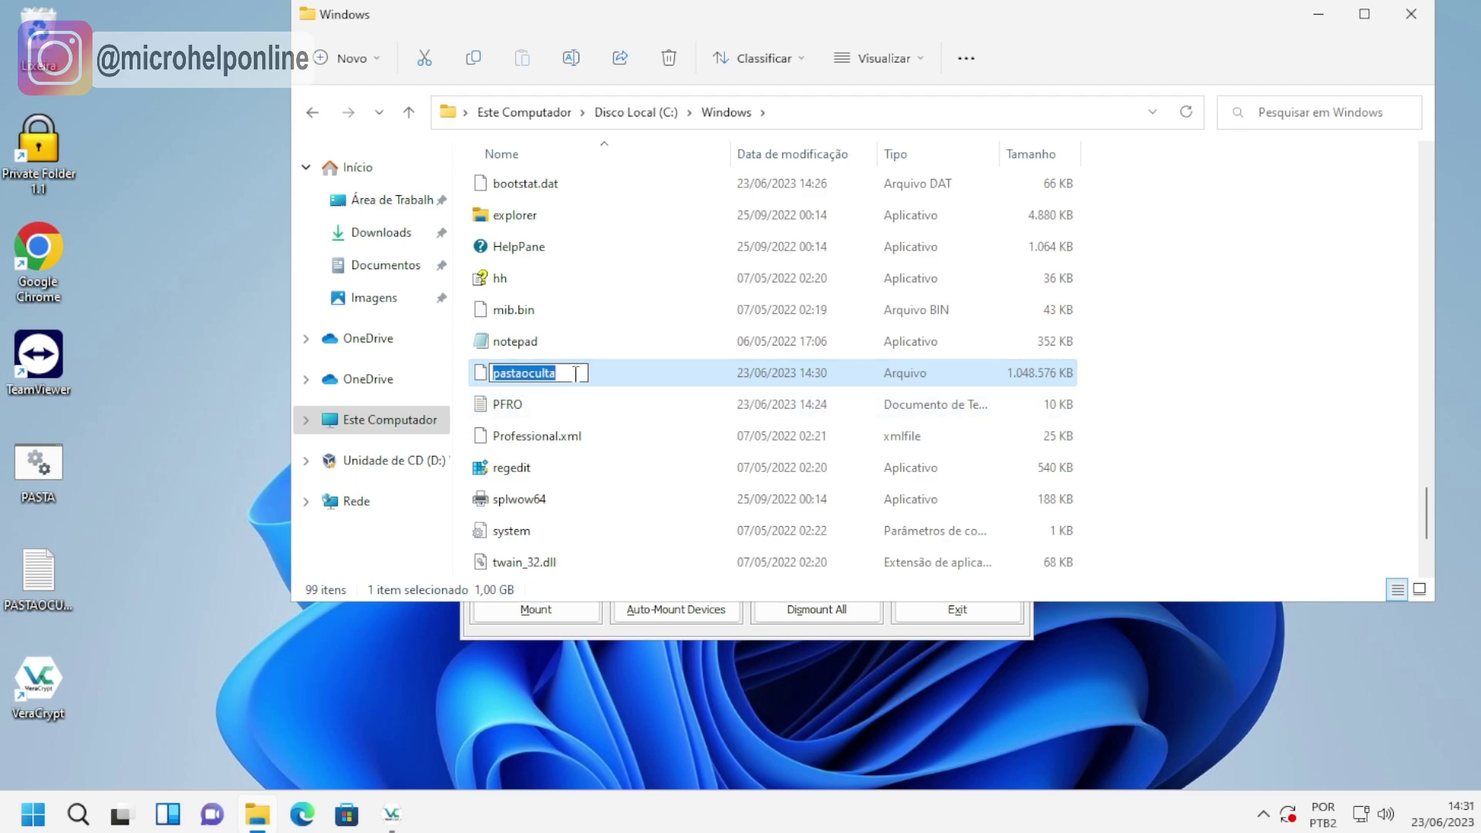
key("Escape")
mouse_move(559, 378)
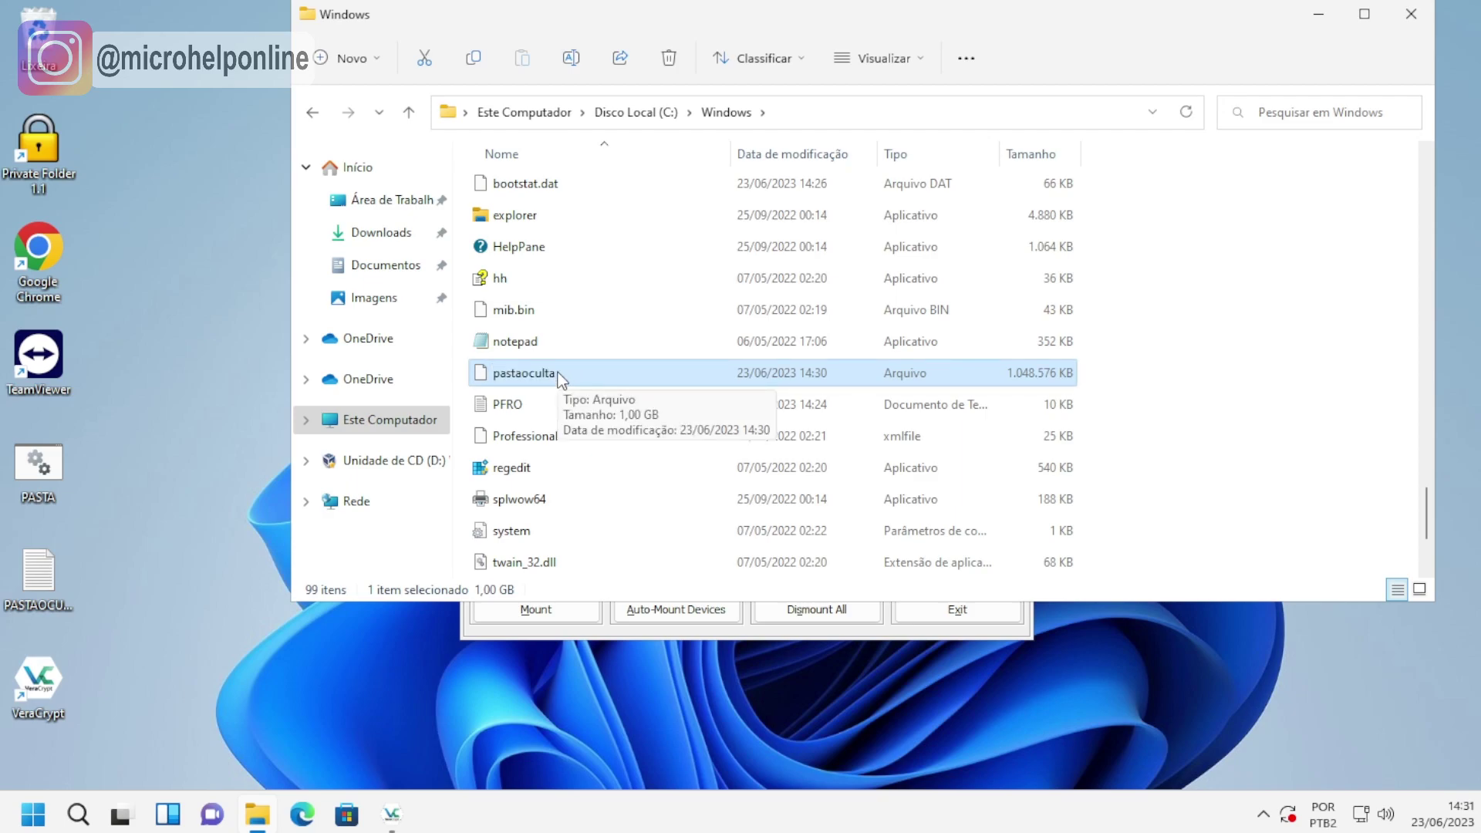
Back in VeraCrypt, try drive letters I: and H: in the drive list.
left_click(878, 635)
left_click(507, 341)
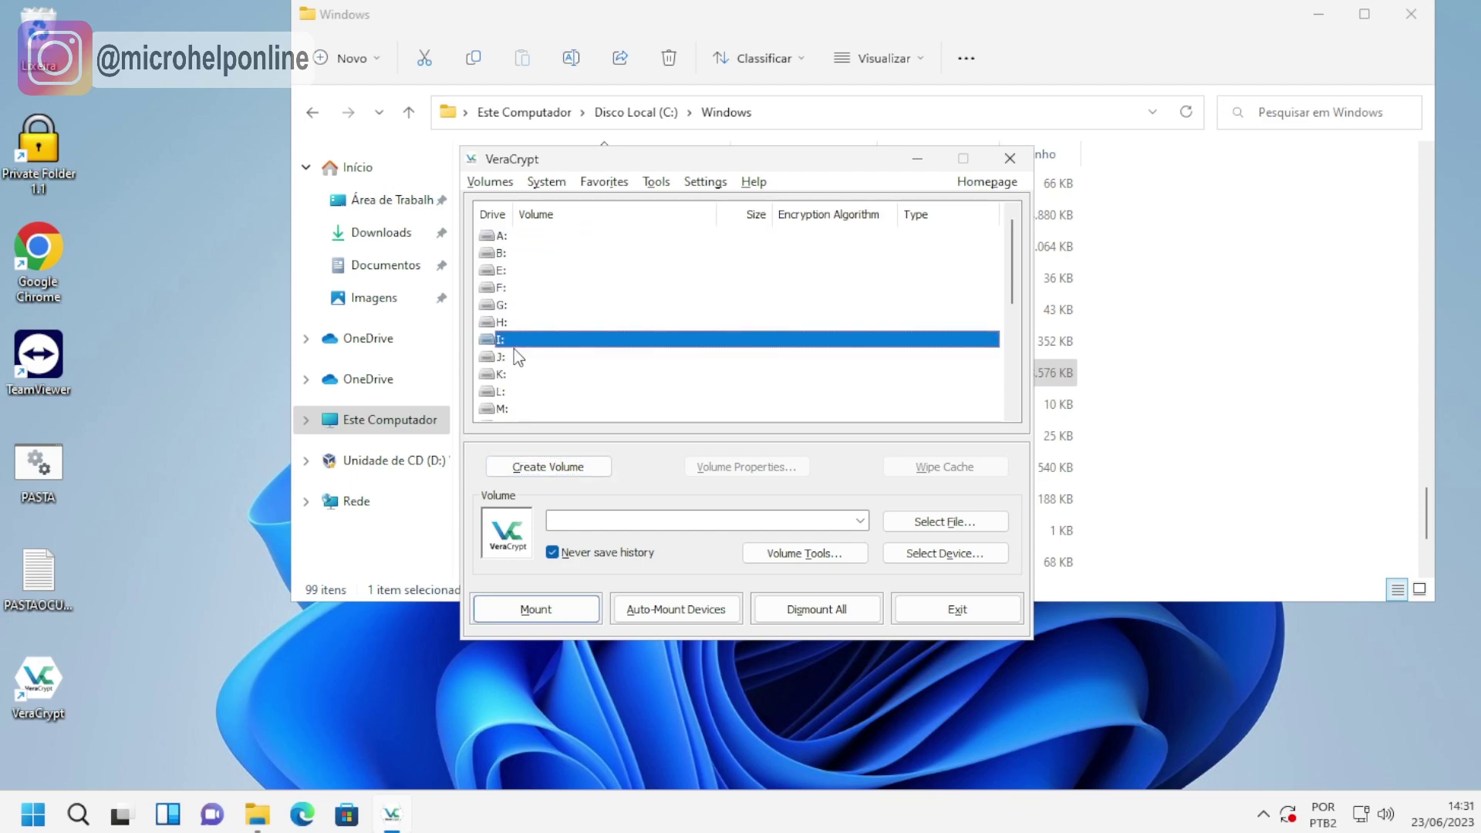
left_click(495, 323)
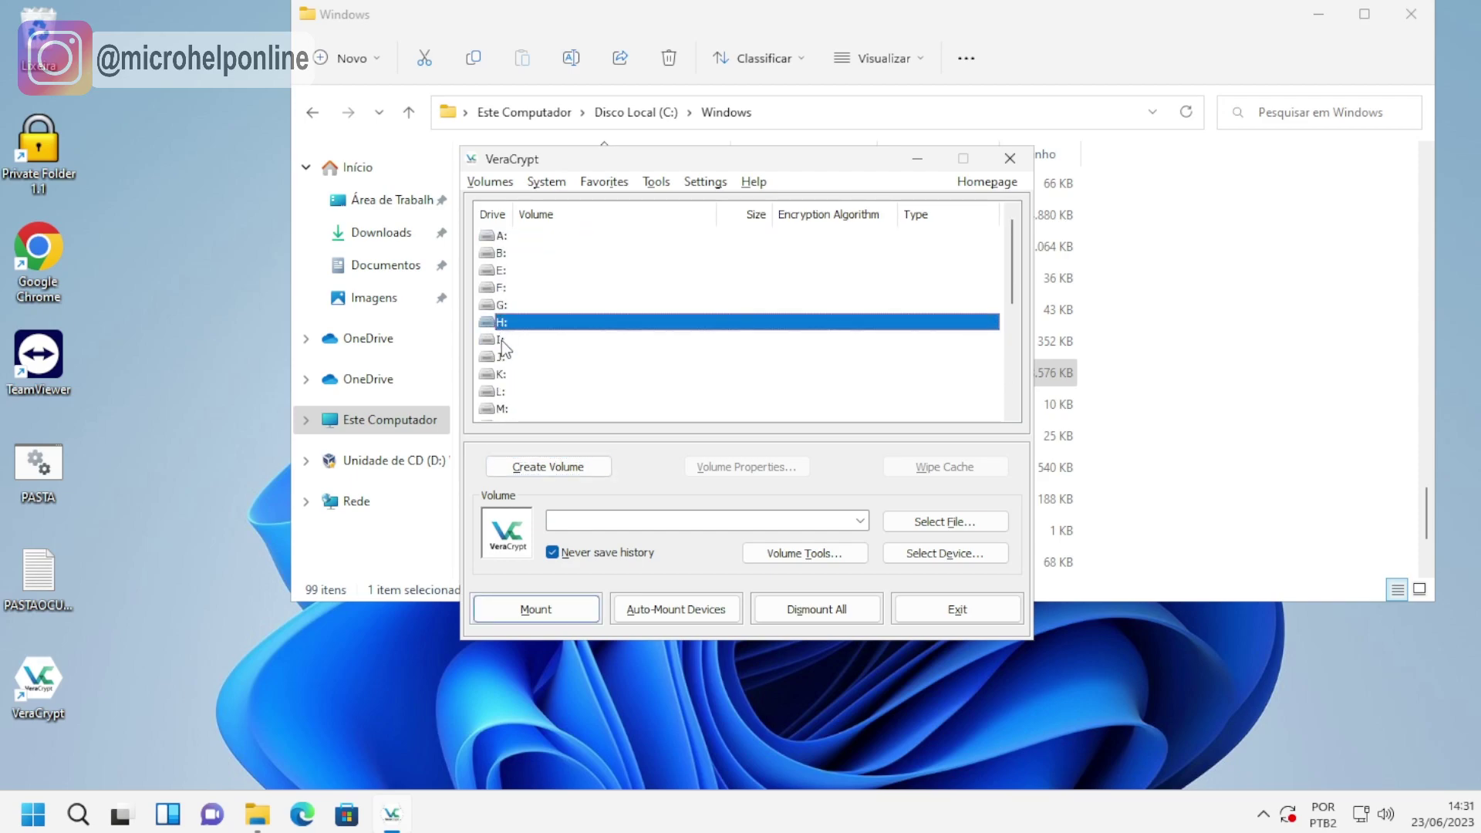
left_click(501, 341)
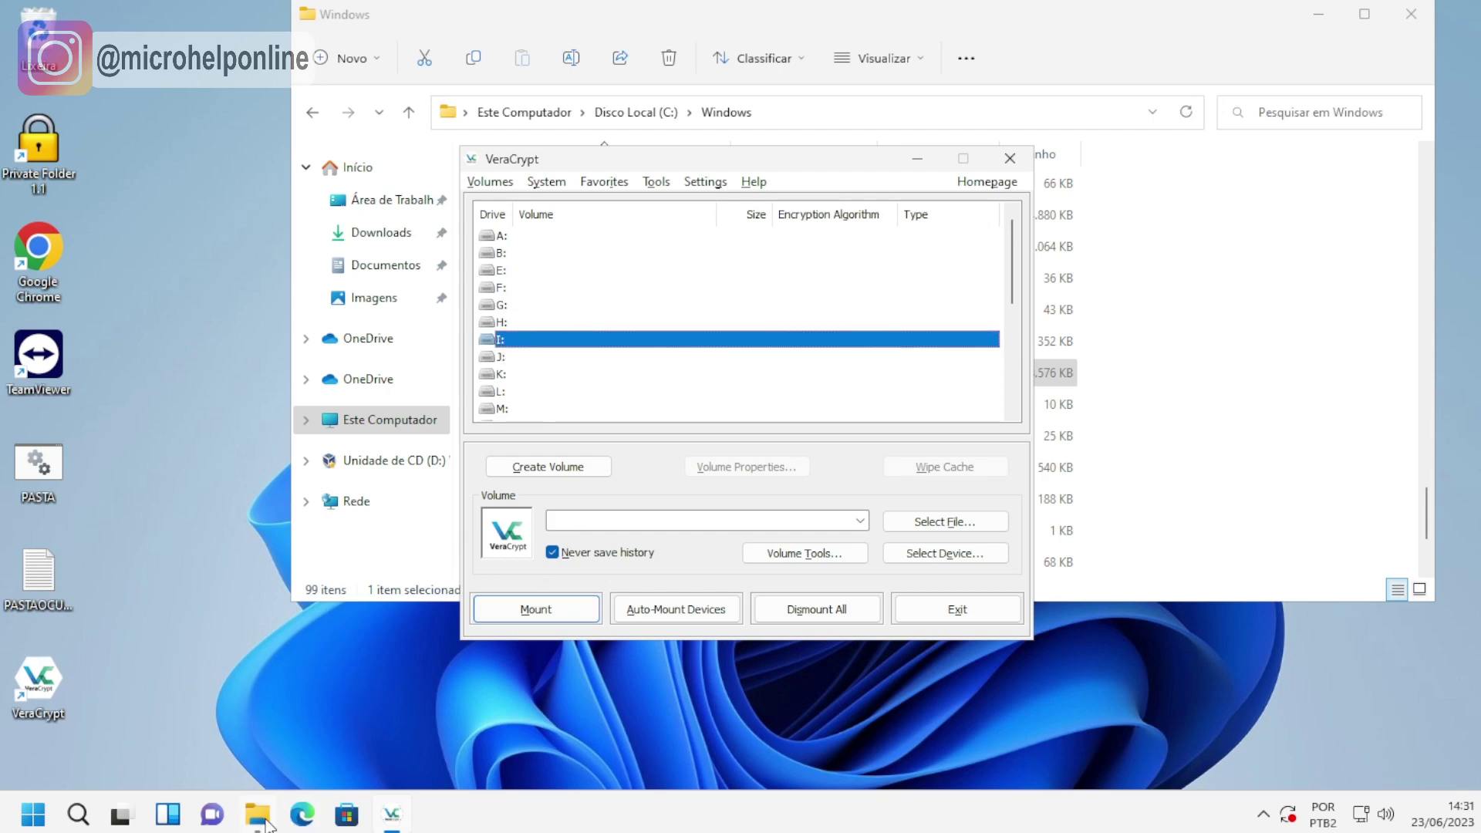
Check in Este Computador which drive letters are taken: C: and the CD drive D:.
left_click(279, 731)
double_click(1296, 15)
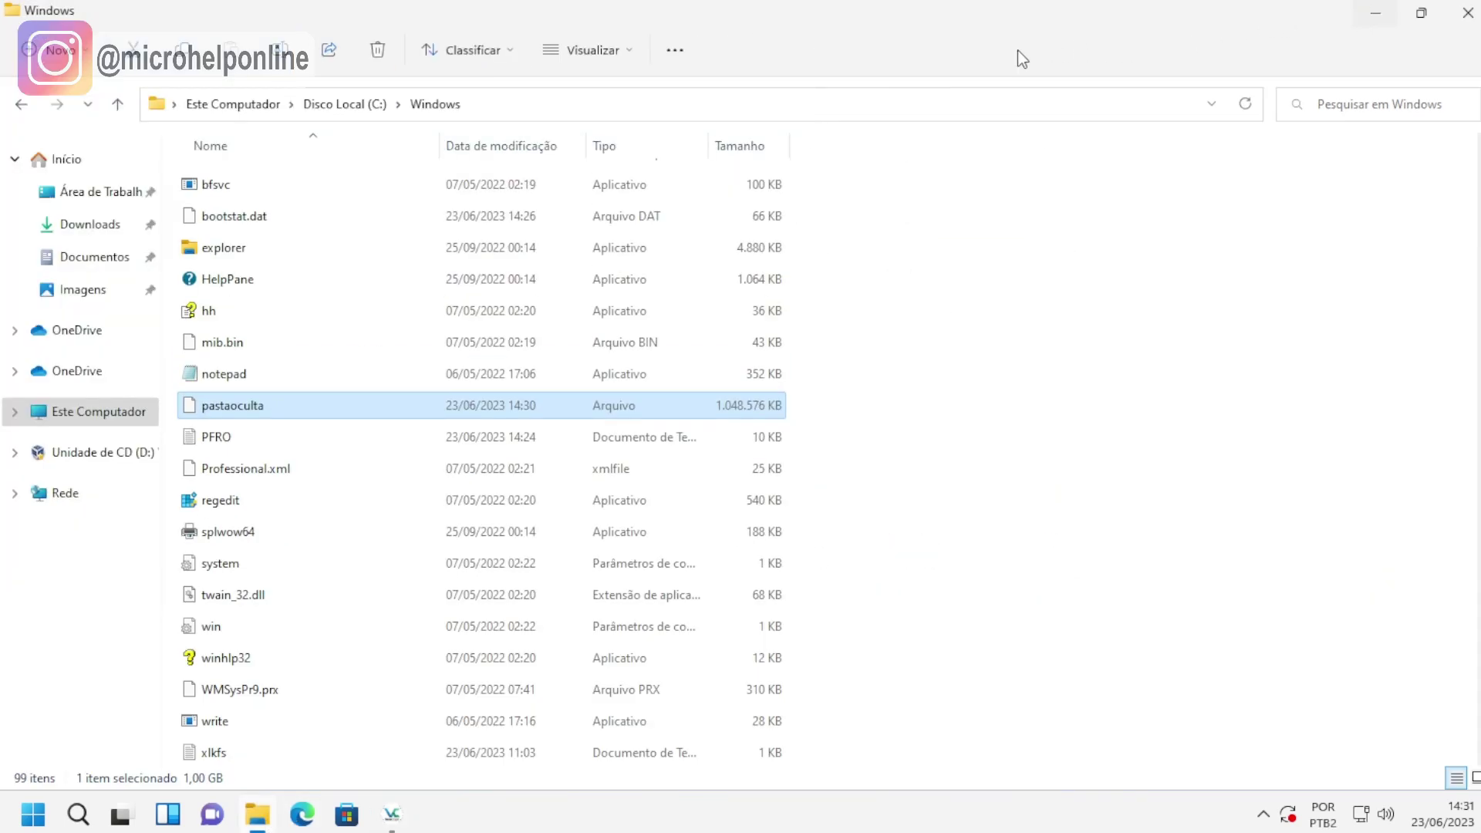
left_click(93, 412)
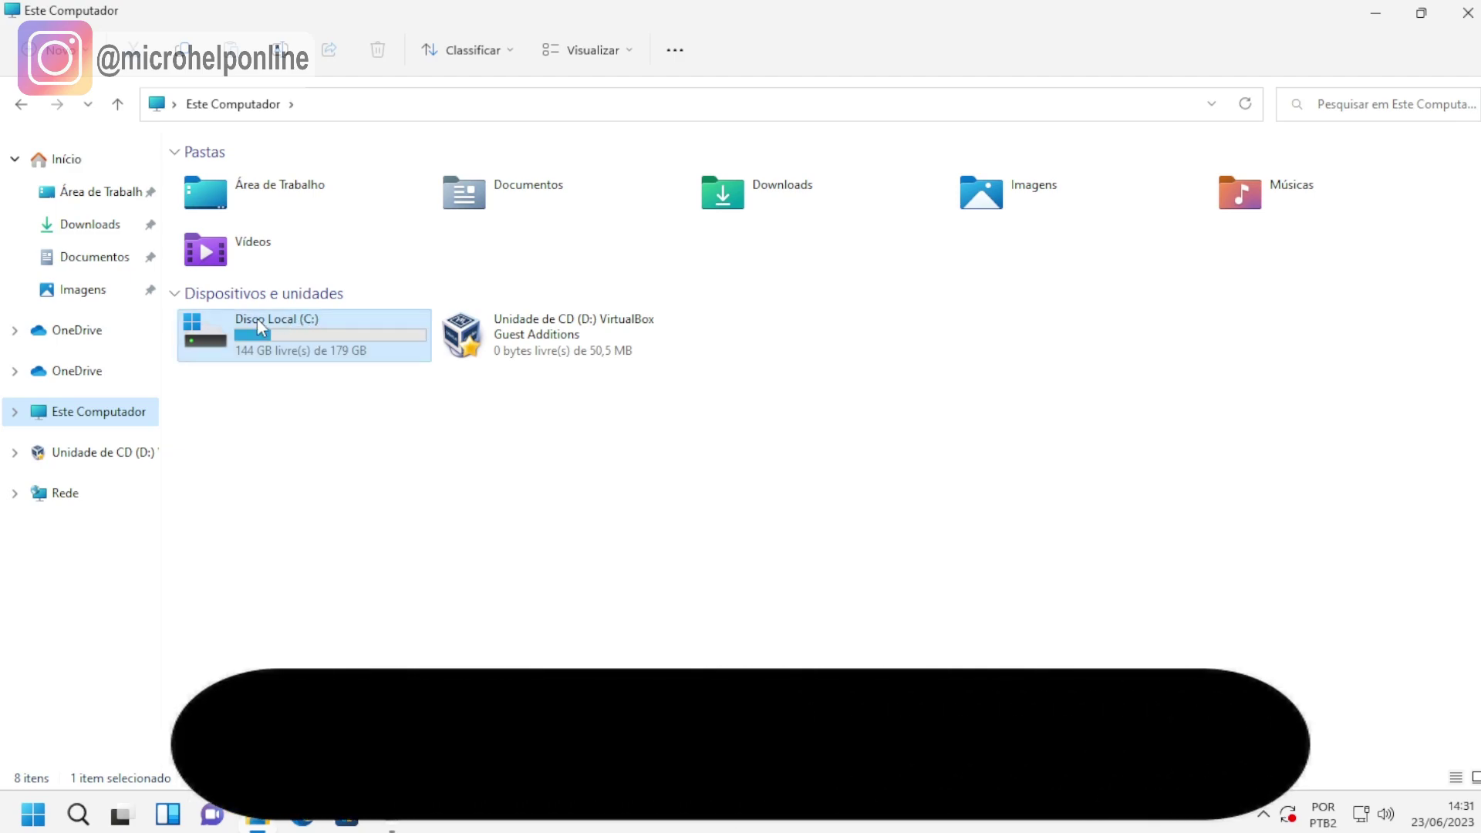
left_click(307, 324)
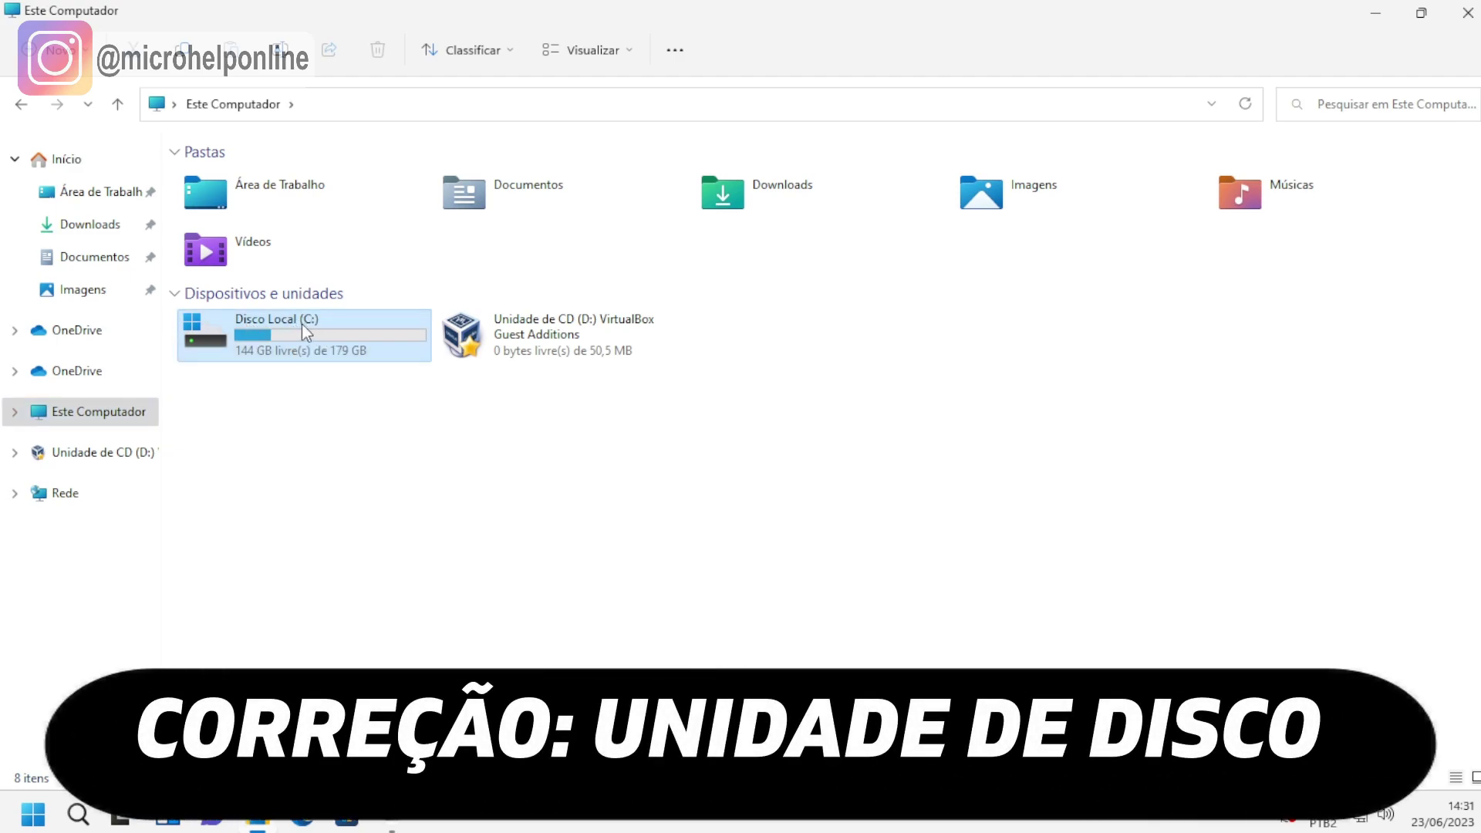
left_click(515, 333)
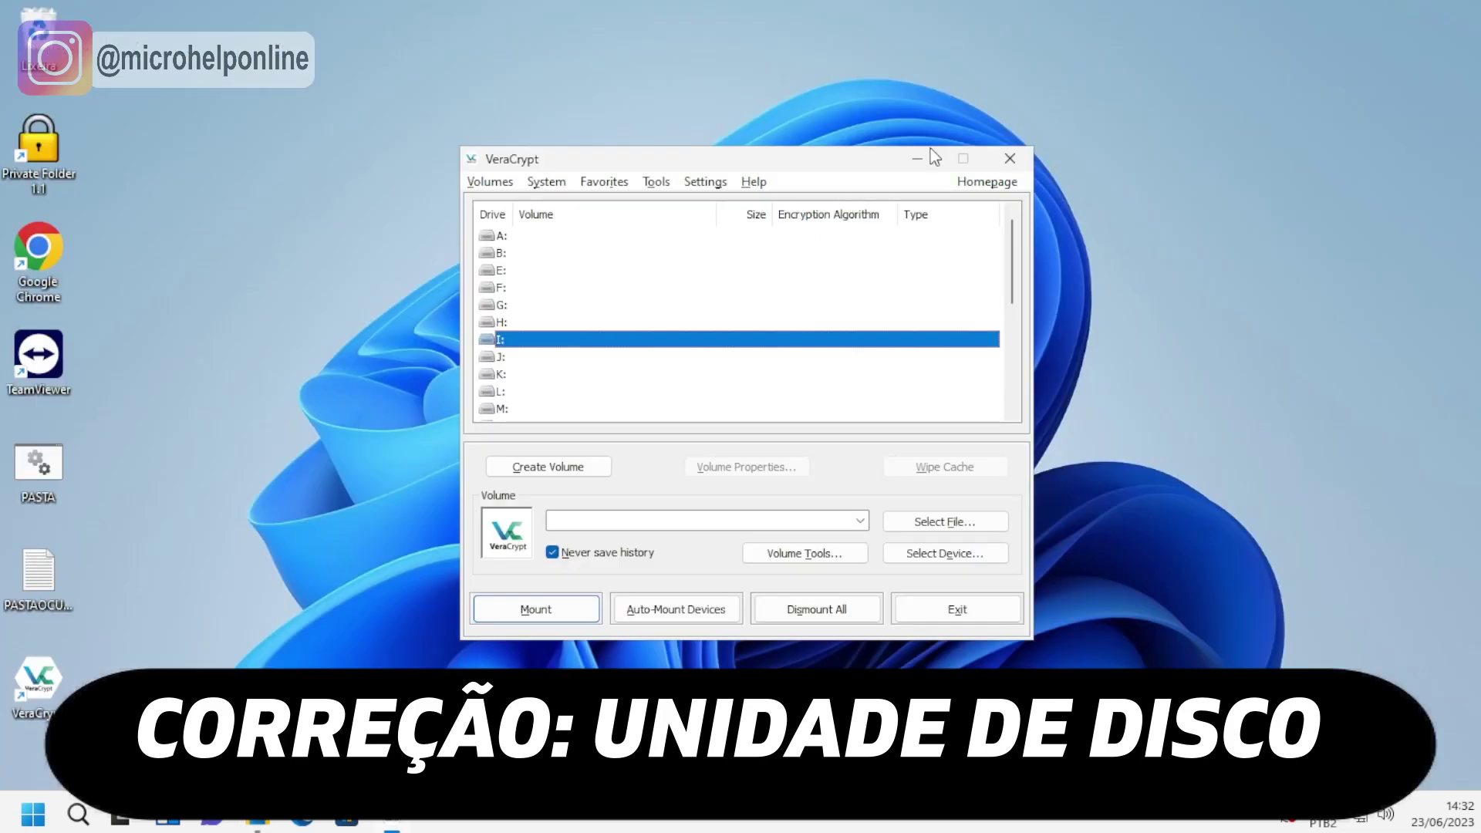
Select E: in VeraCrypt's drive list as the container's letter.
left_click(511, 272)
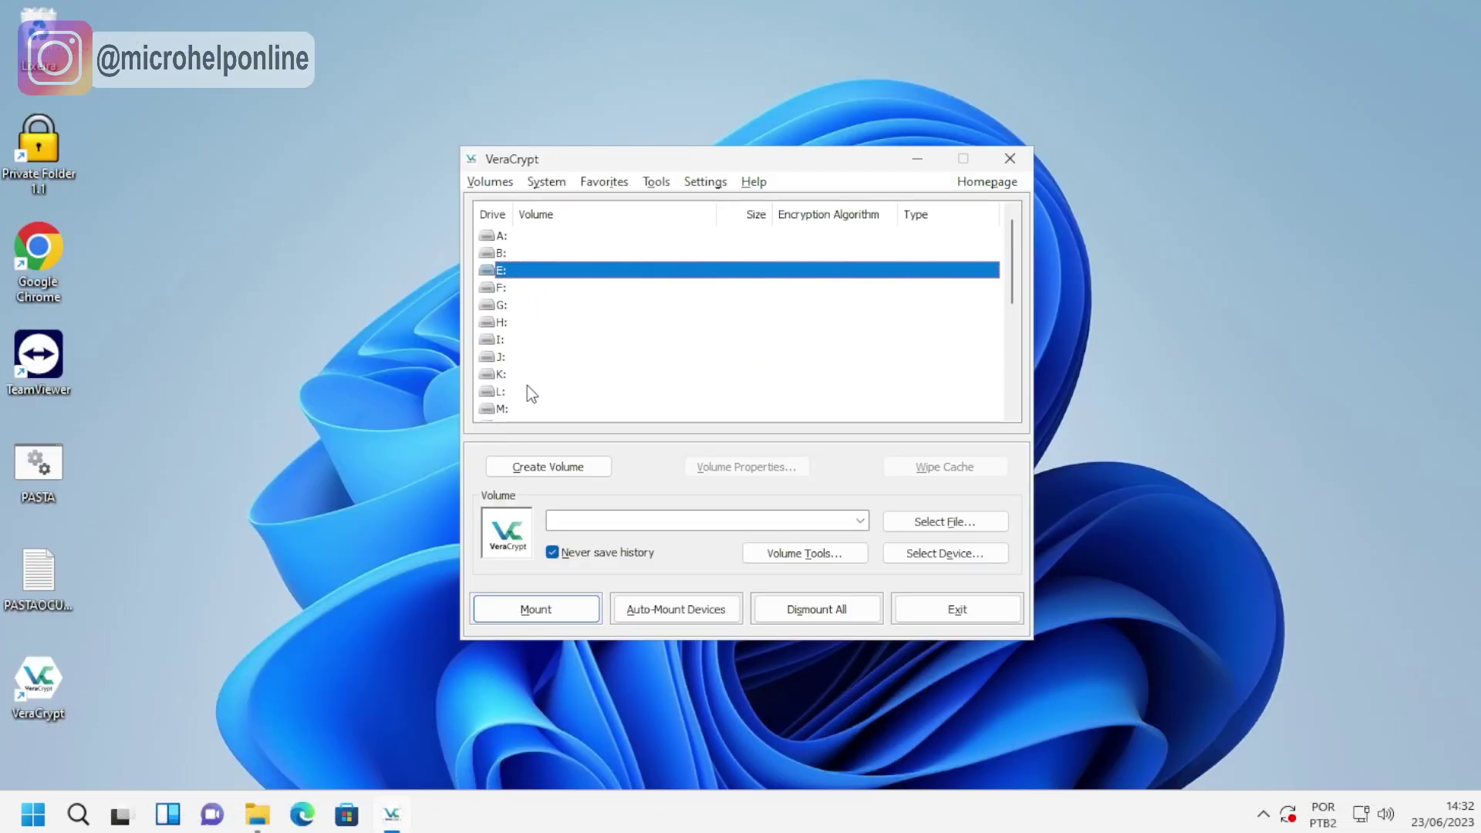
left_click(530, 388)
left_click(499, 273)
left_click(931, 528)
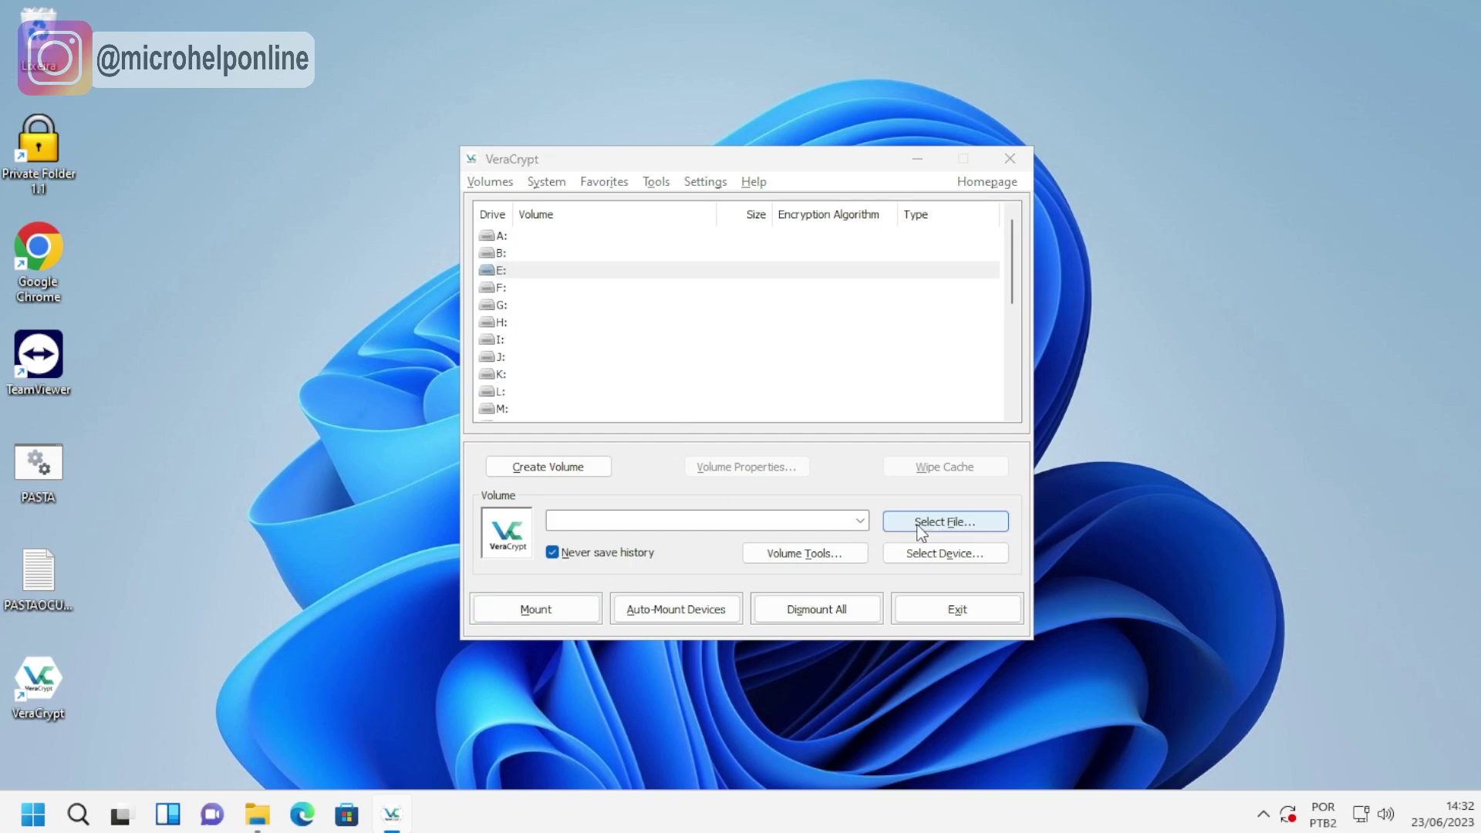
Choose C:\Windows\pastaoculta as the volume file and start mounting it.
scroll(574, 531, "down", 2)
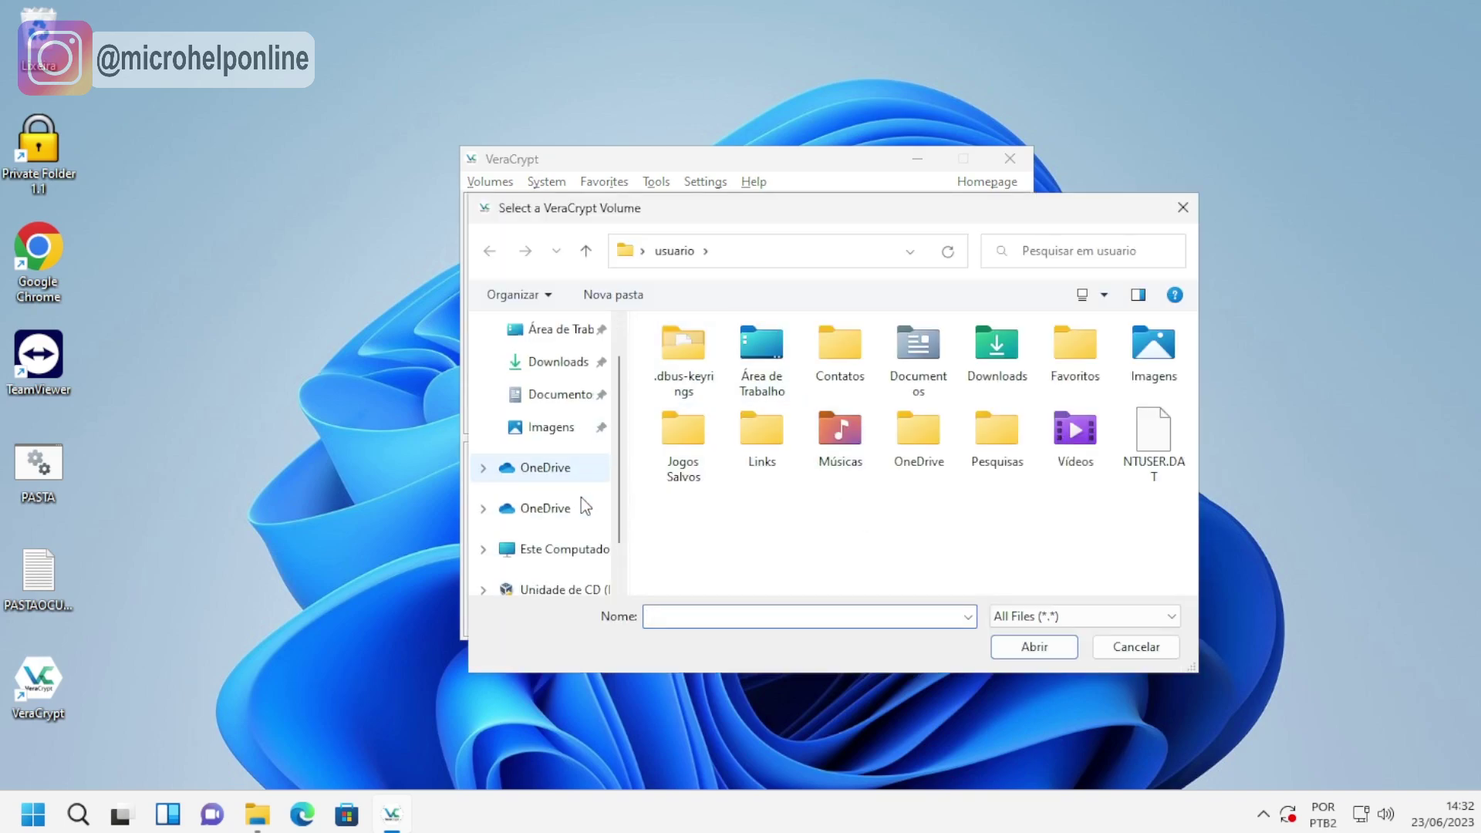
left_click(571, 517)
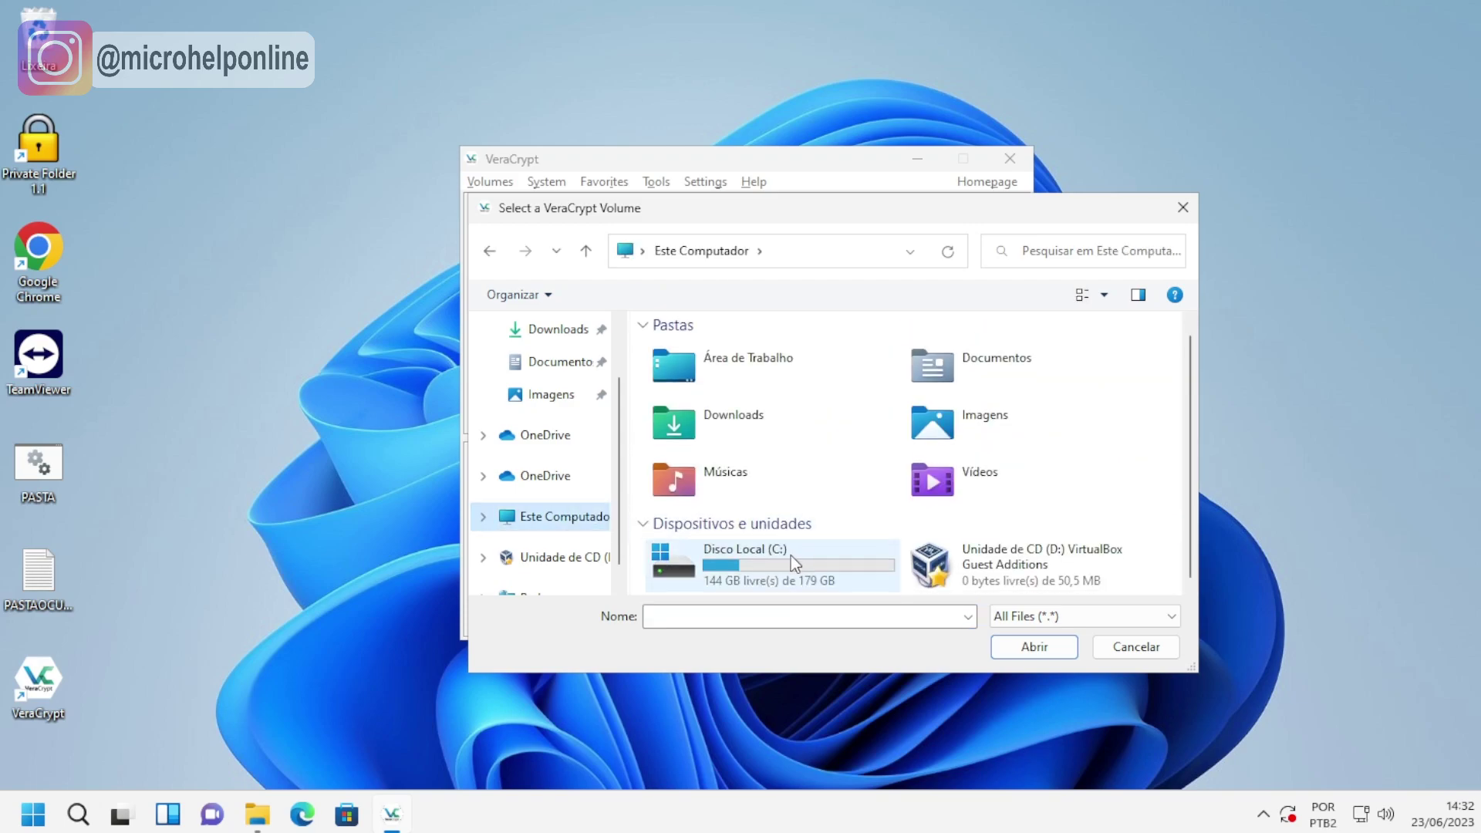
double_click(765, 552)
double_click(694, 483)
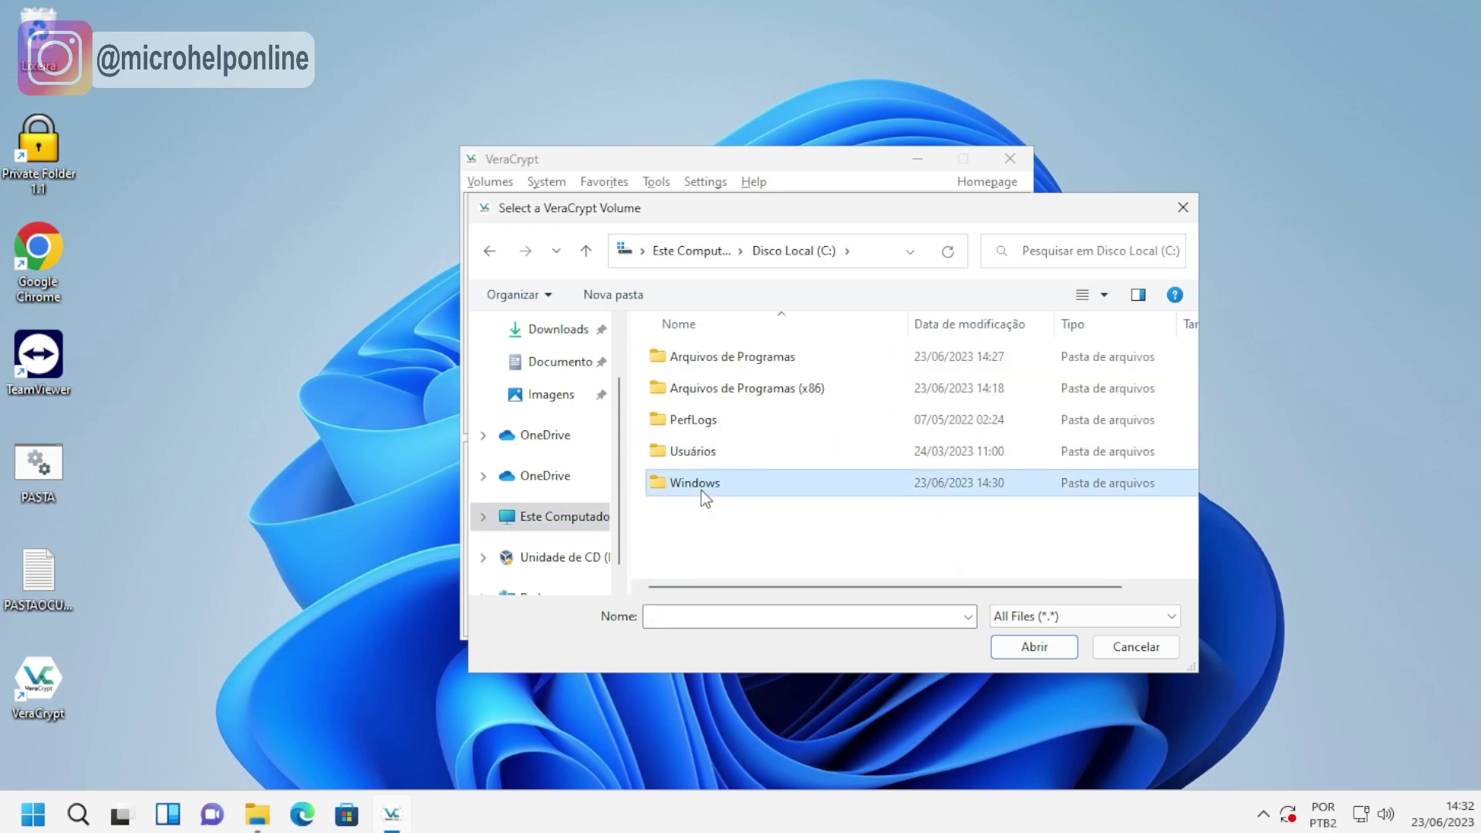
scroll(800, 471, "down", 8)
scroll(781, 462, "down", 15)
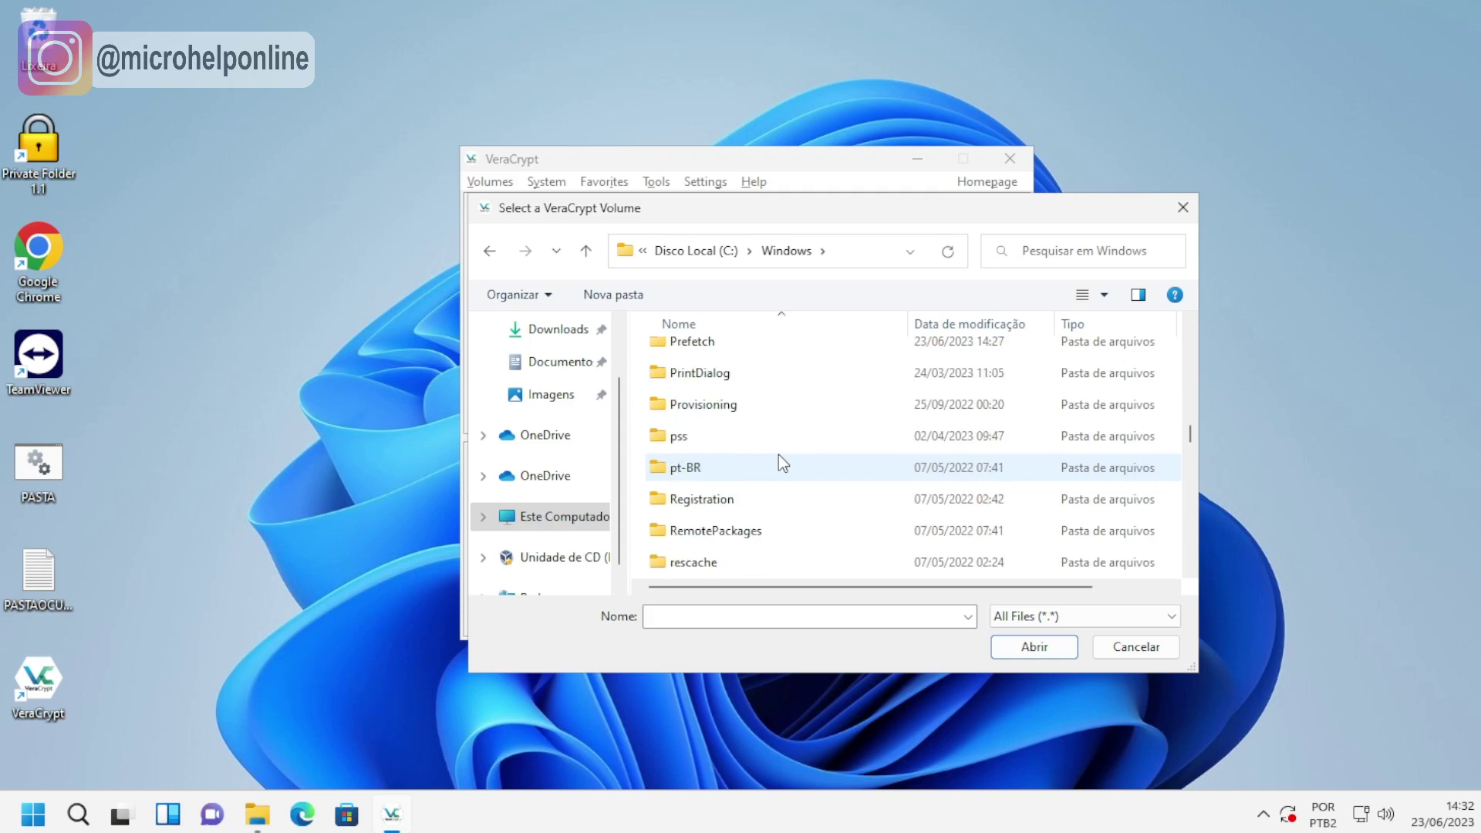
double_click(699, 469)
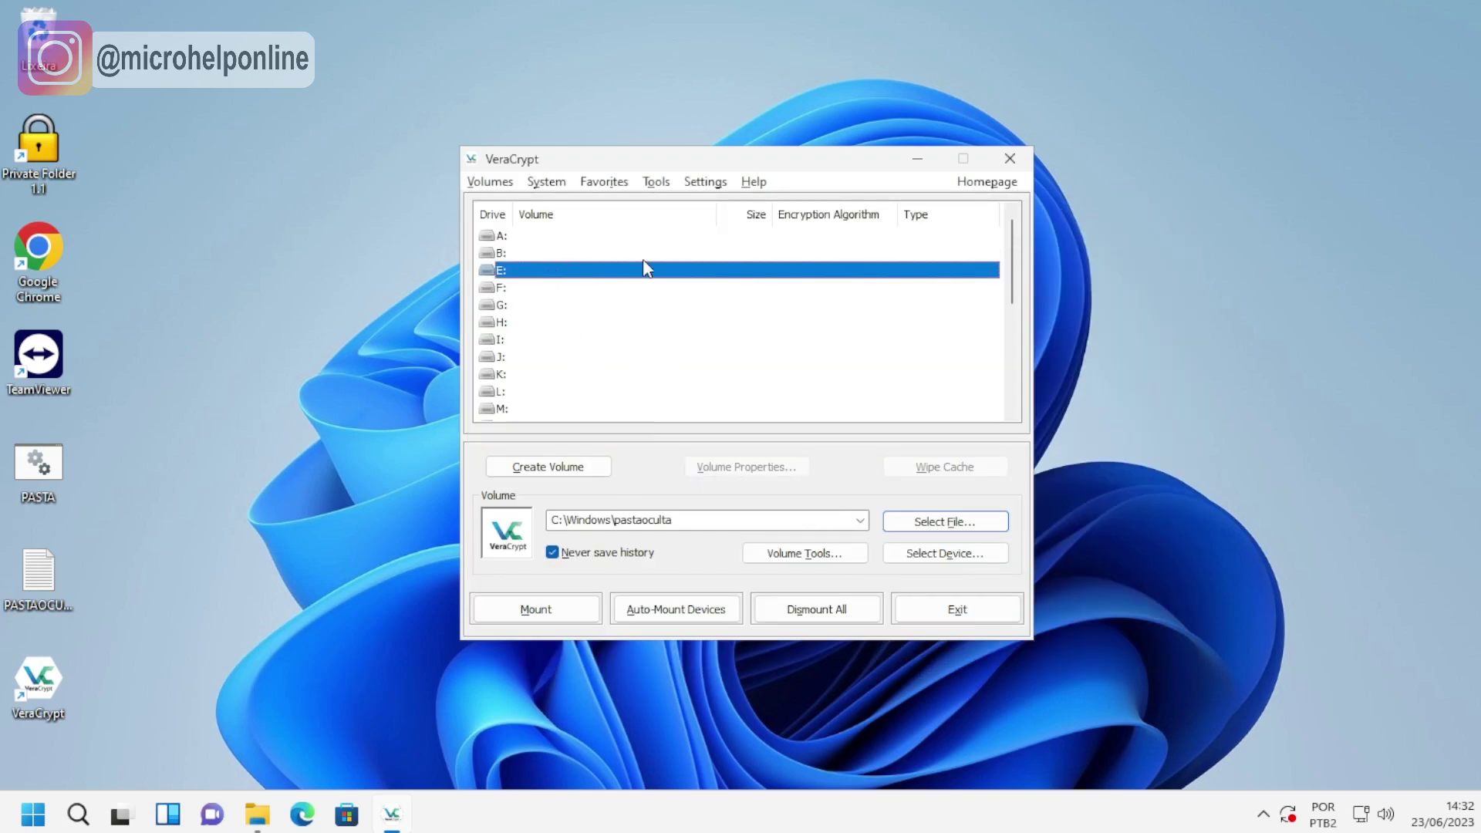
left_click(554, 603)
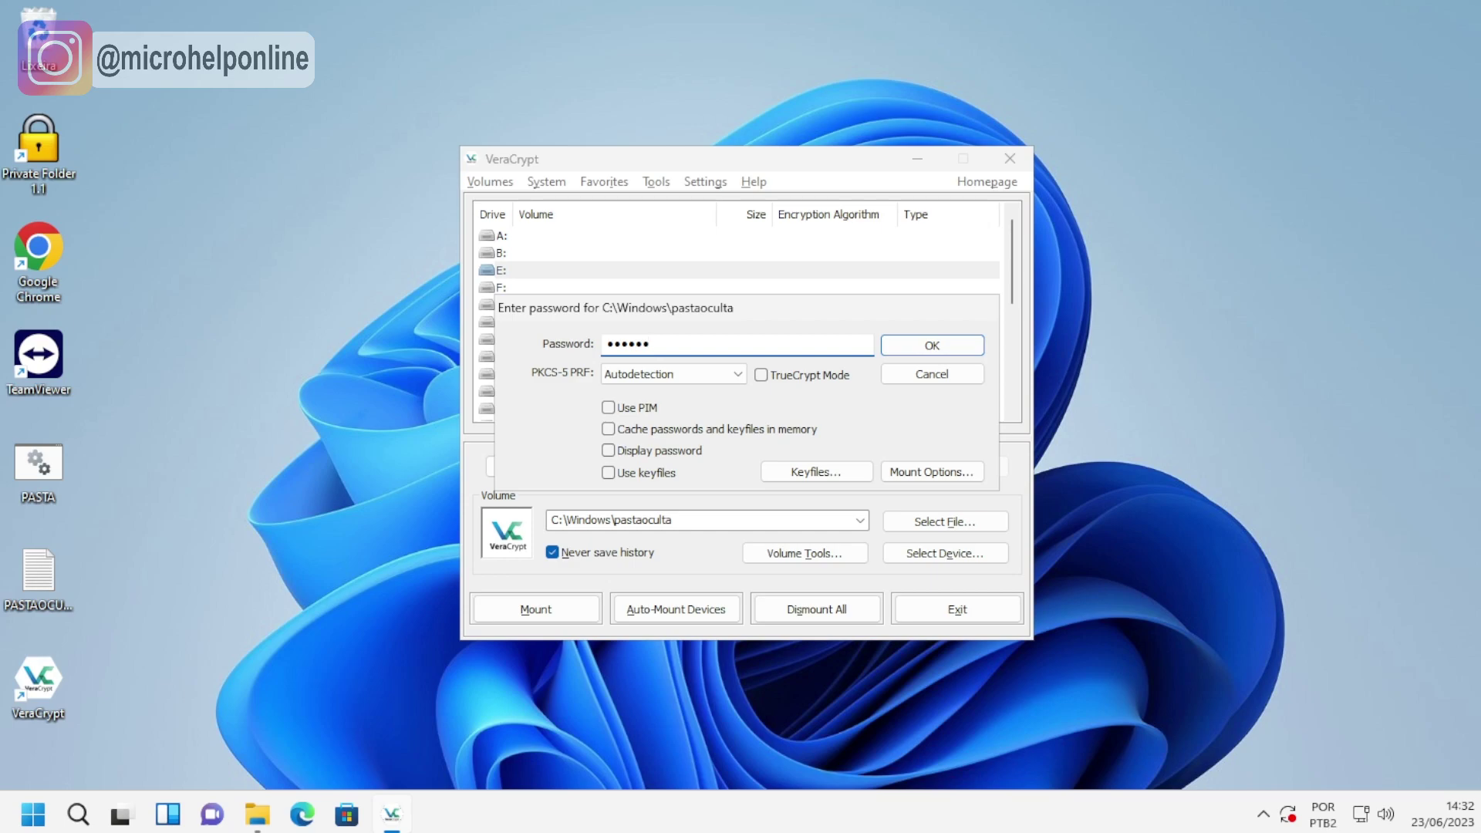
Confirm the volume password to mount pastaoculta as E: (1023 MiB, AES, Normal).
left_click(941, 345)
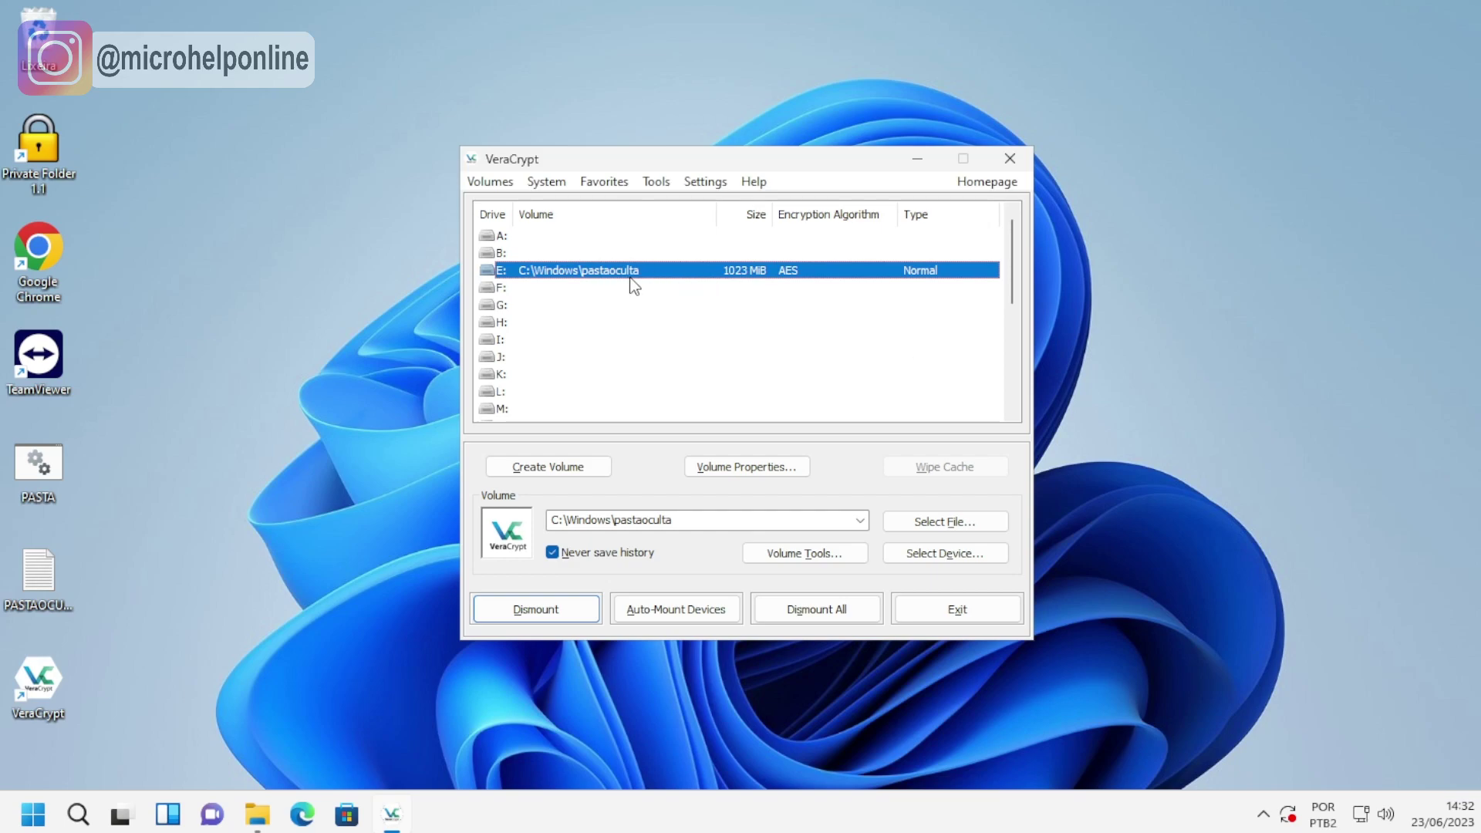
right_click(254, 824)
Rename drive E: to 'PASTA OCULTA' in Este Computador.
left_click(270, 793)
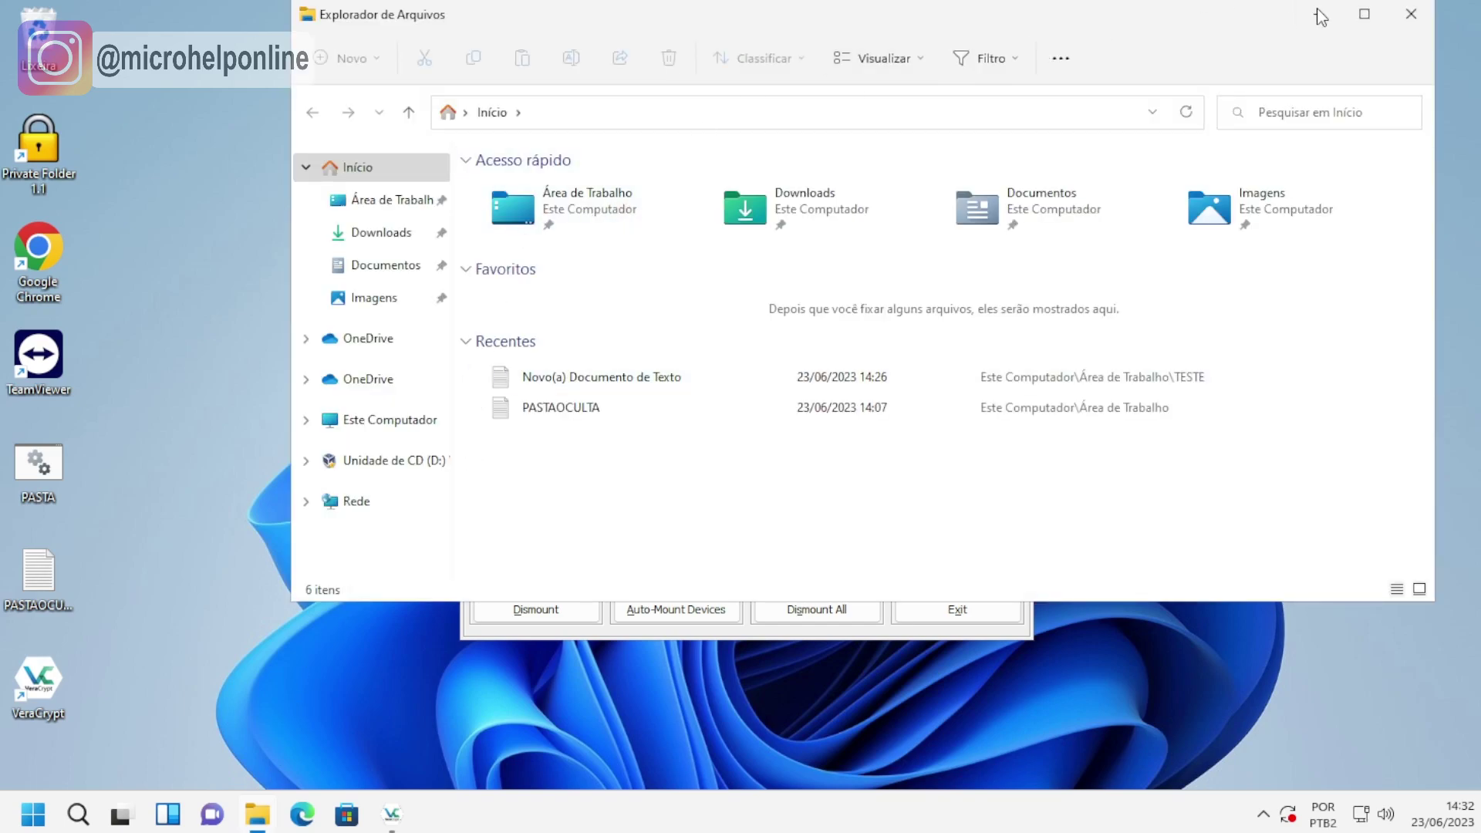
double_click(1317, 8)
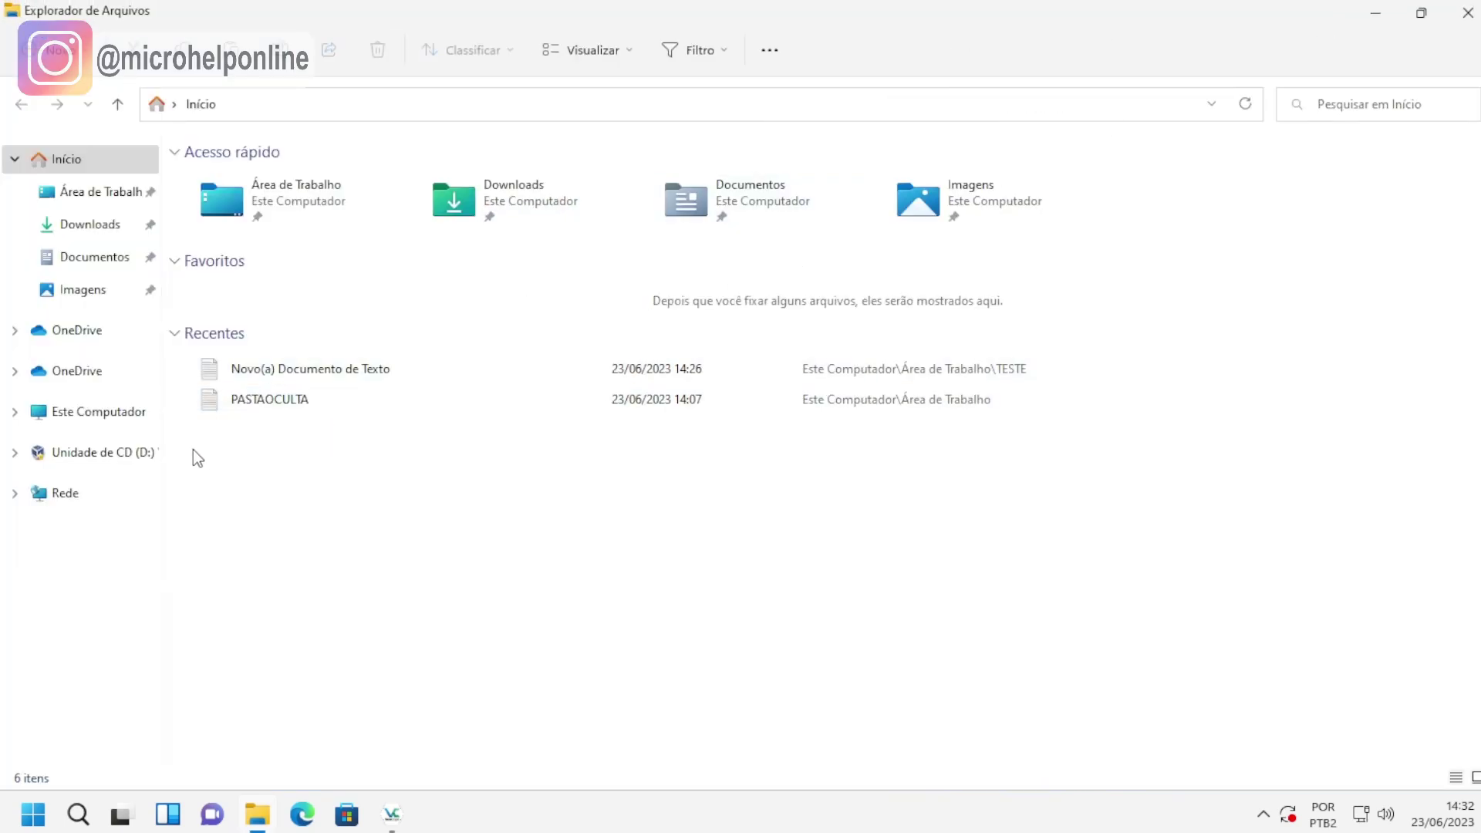
left_click(115, 420)
left_click(743, 344)
key("F2")
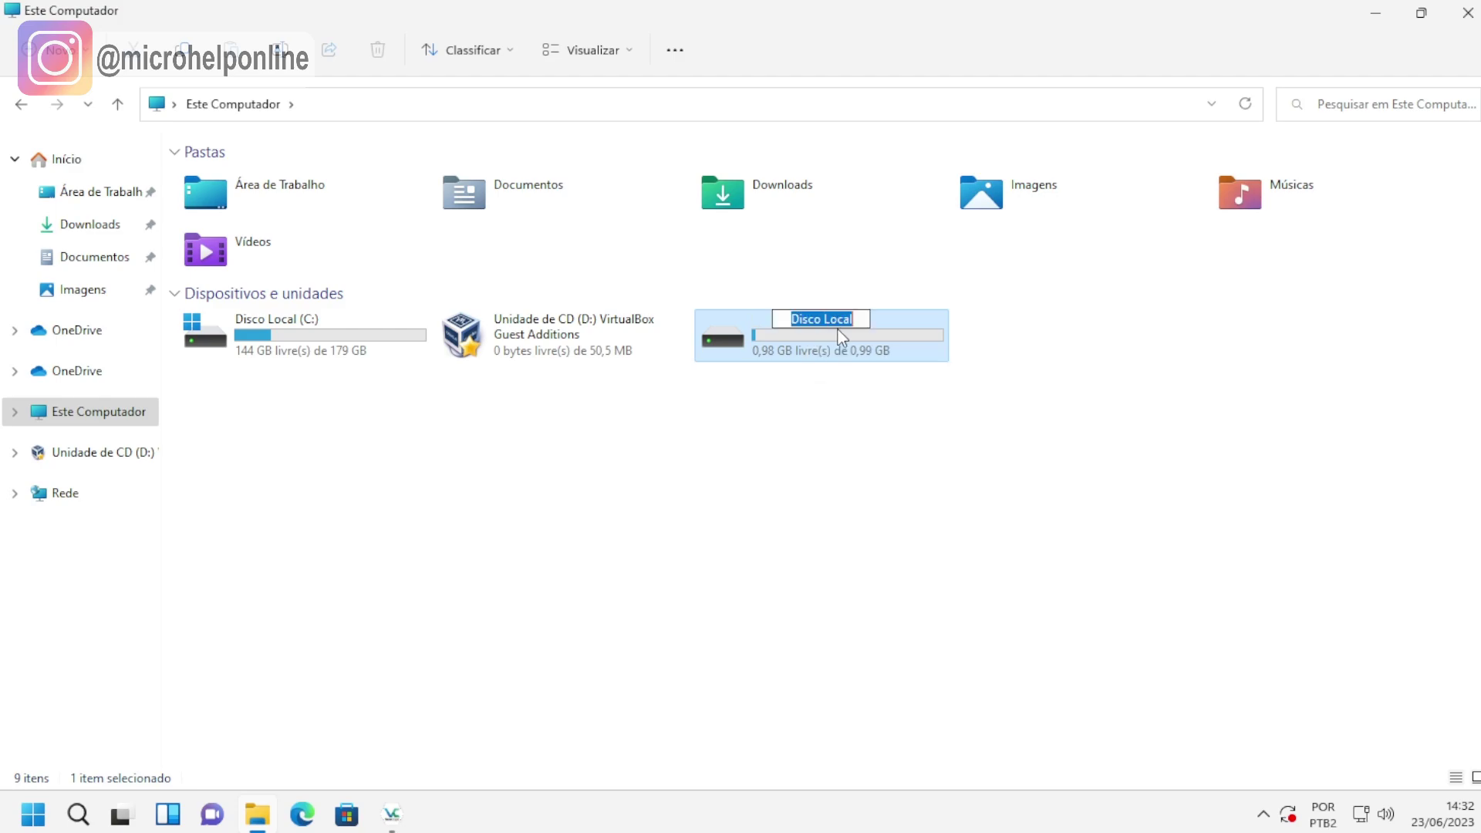
type("PASTA U")
key("BackSpace")
type("OCULTA")
key("Return")
Create a new text document with the default name inside PASTA OCULTA (E:).
double_click(838, 330)
right_click(421, 318)
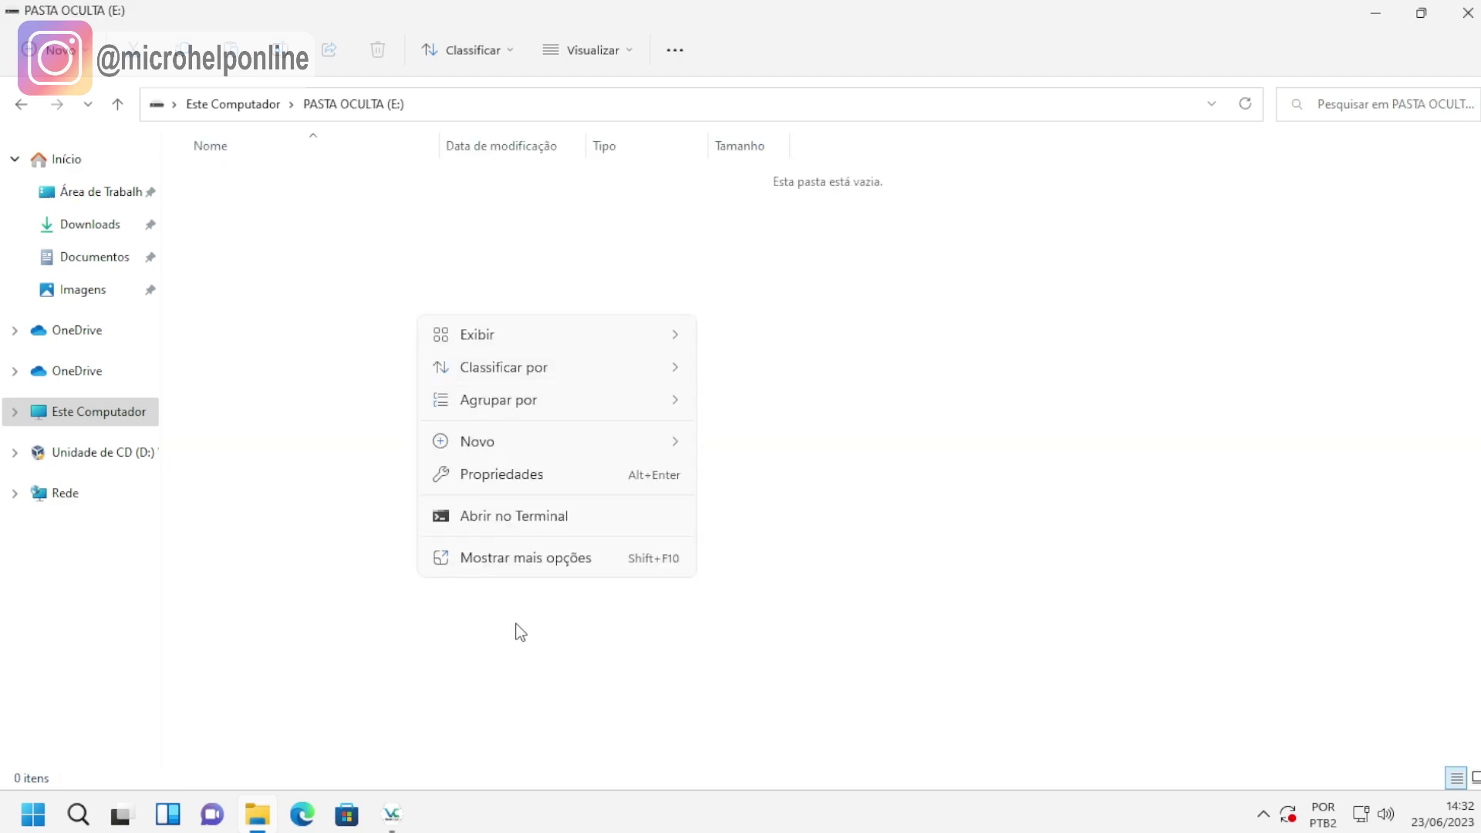
mouse_move(618, 442)
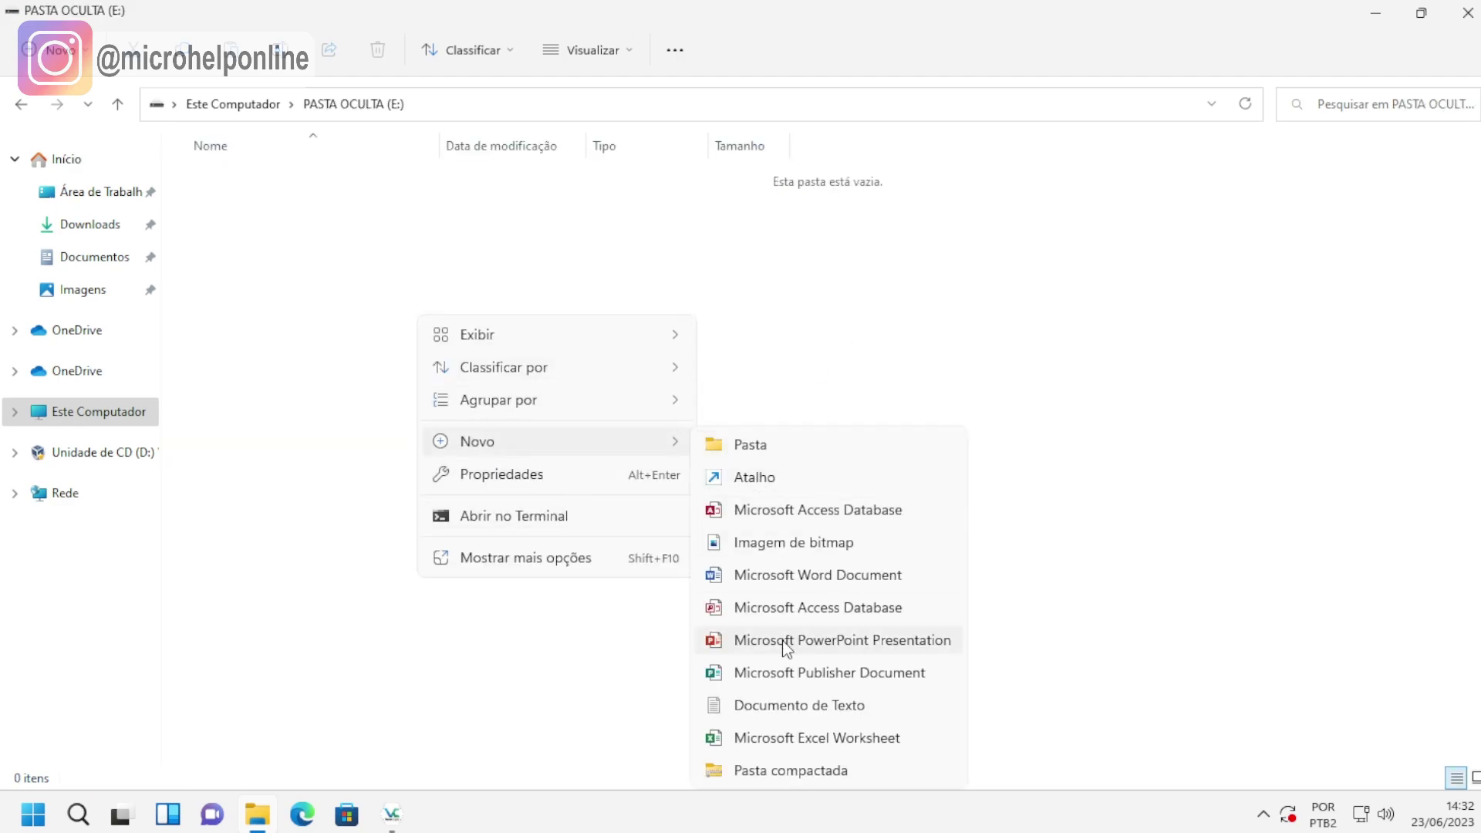
left_click(786, 707)
left_click(600, 450)
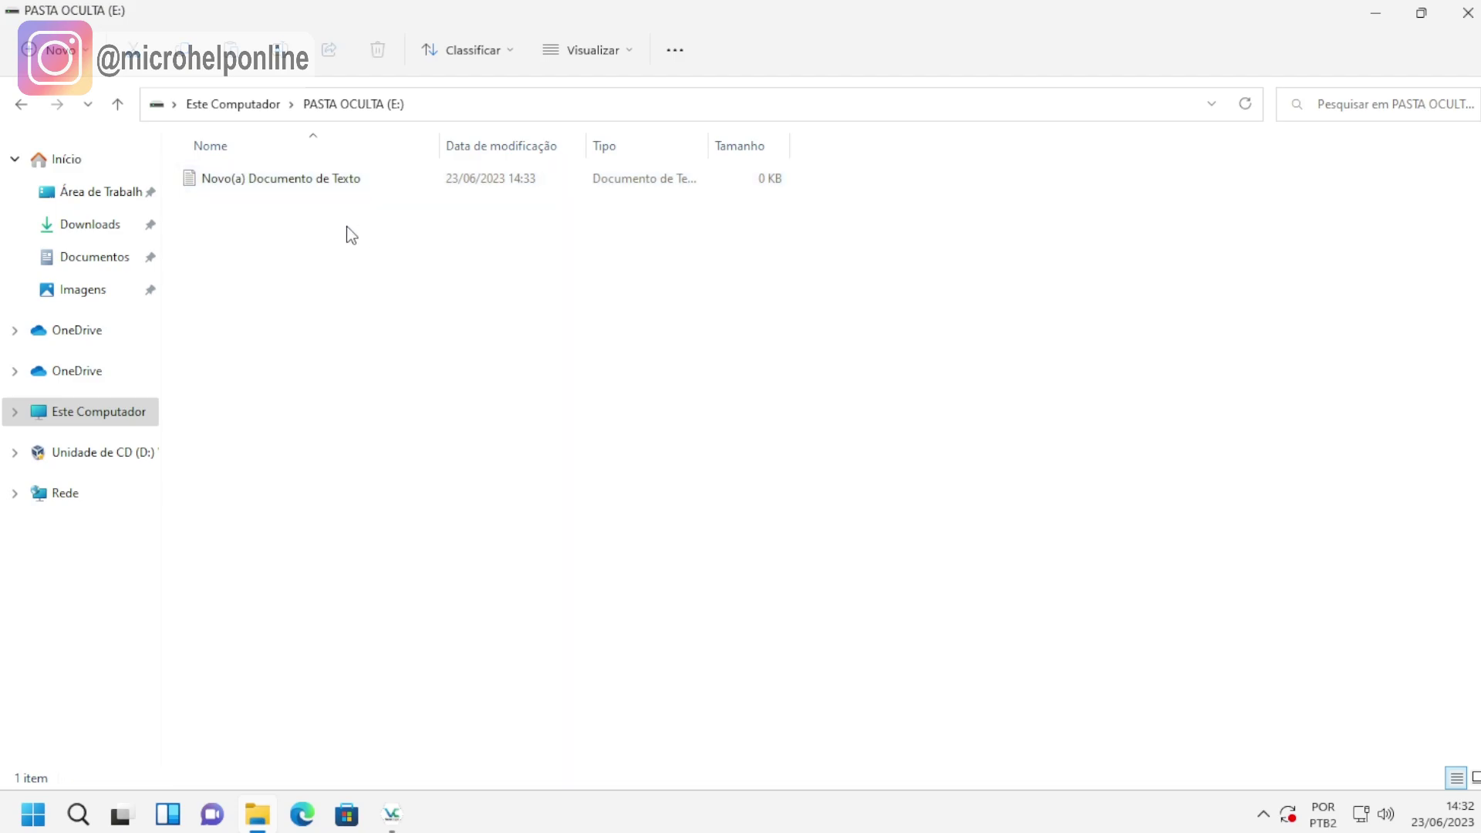
Review the PASTA OCULTA drive in Este Computador, then close File Explorer.
left_click(122, 412)
right_click(879, 355)
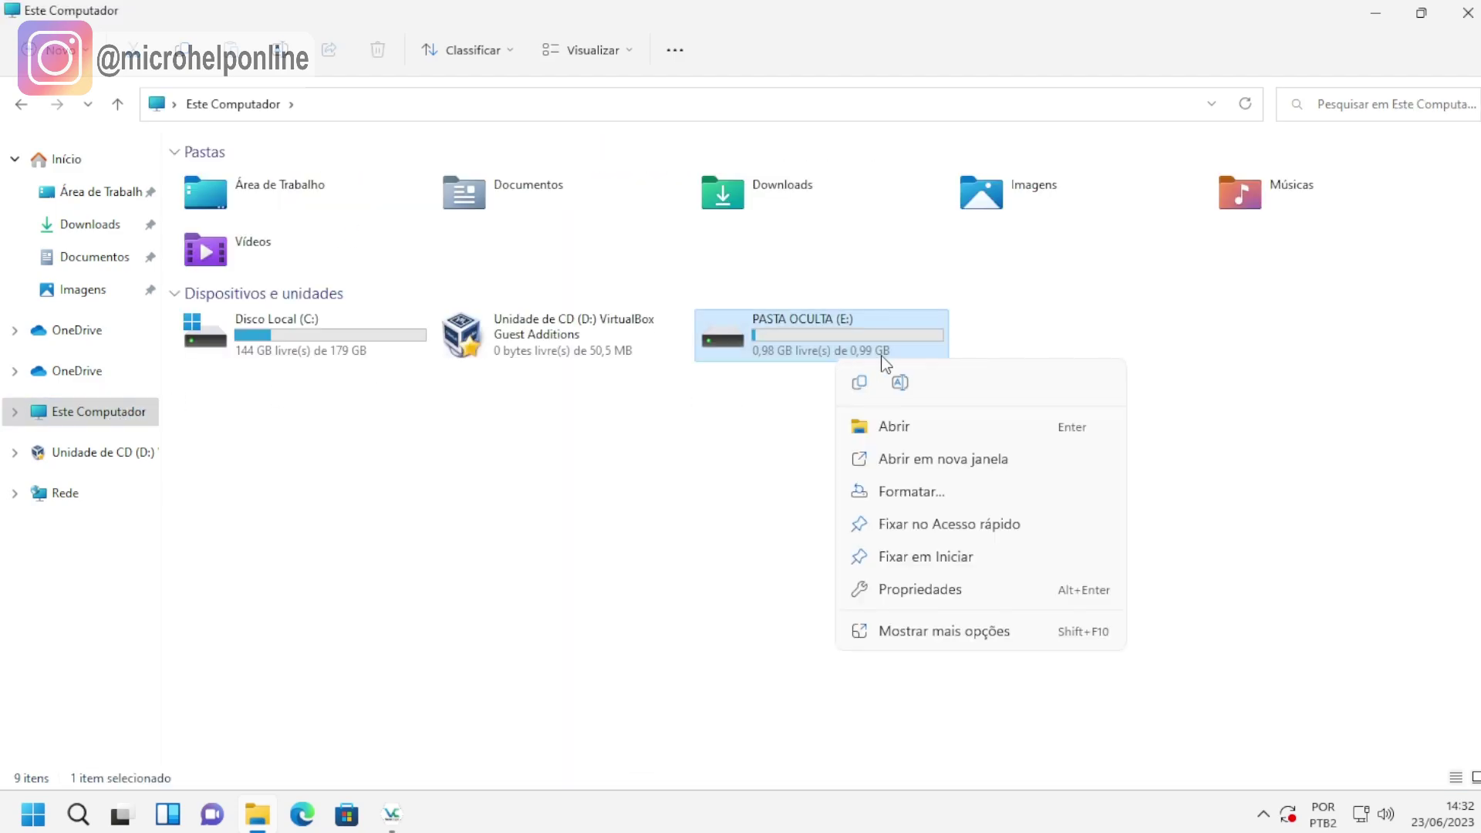
left_click(783, 349)
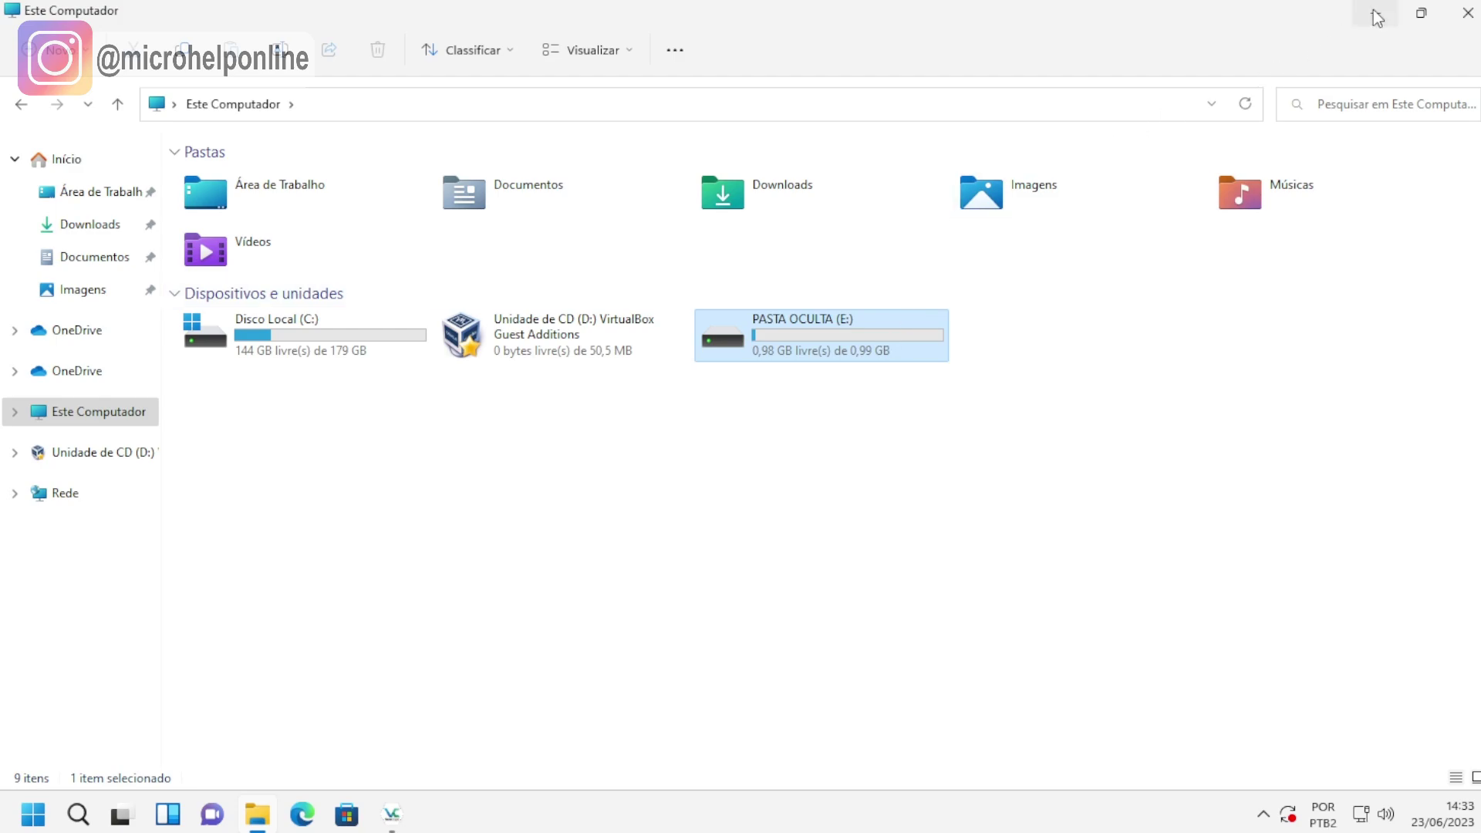
left_click(1470, 13)
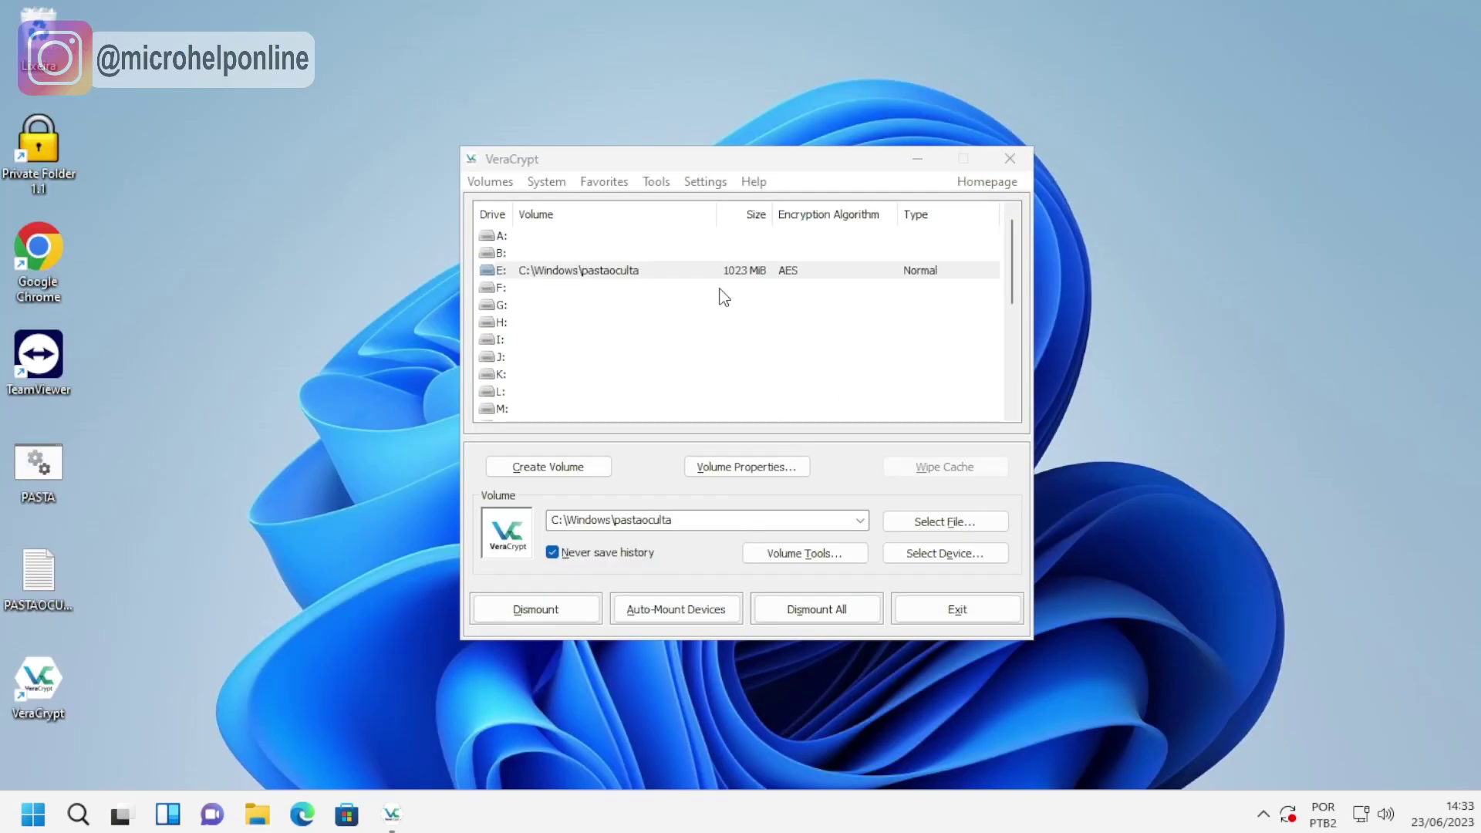
Select the mounted E: volume and dismount all volumes.
left_click(737, 272)
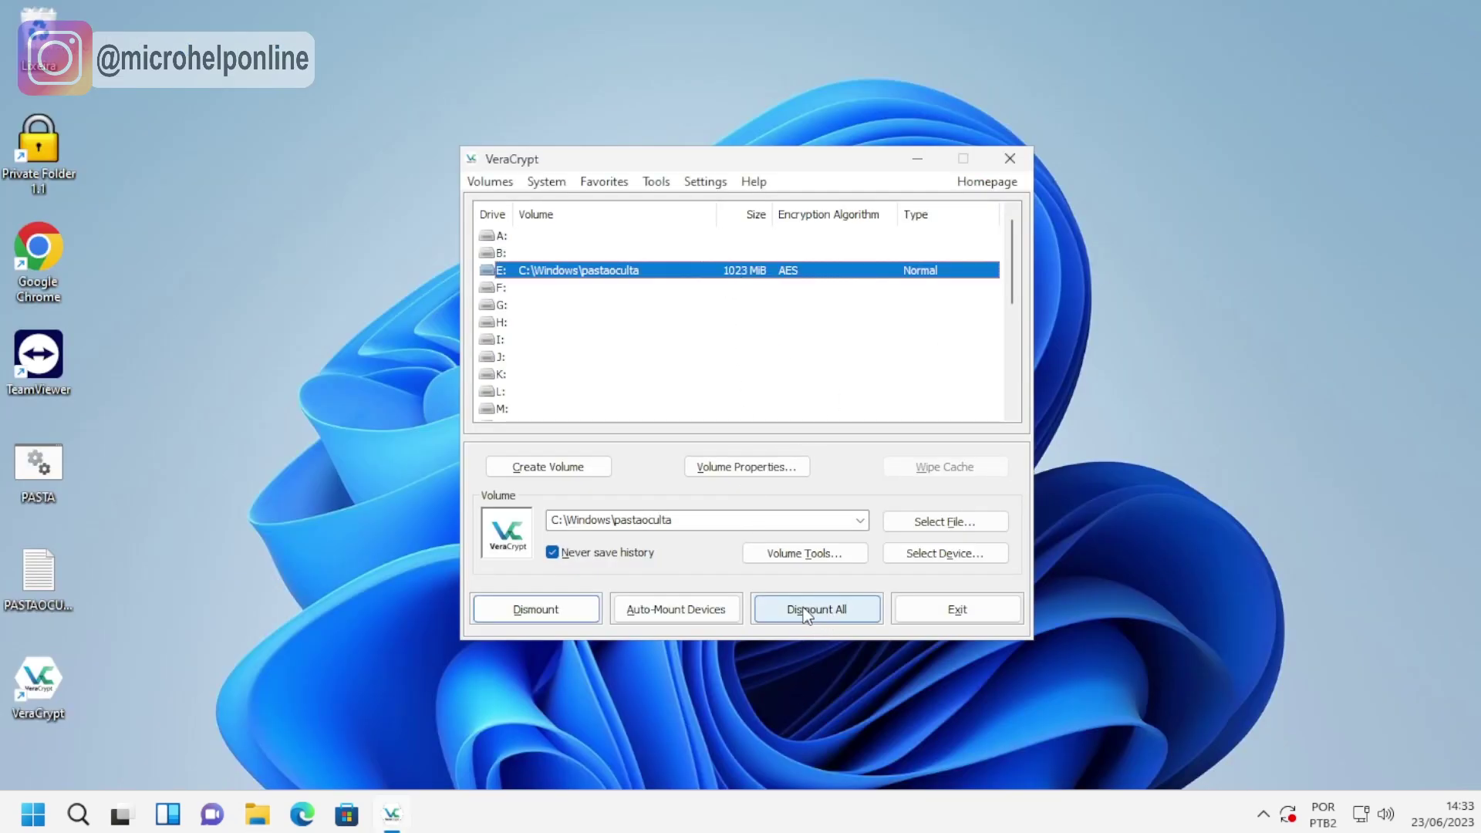
left_click(560, 305)
left_click(568, 357)
left_click(568, 392)
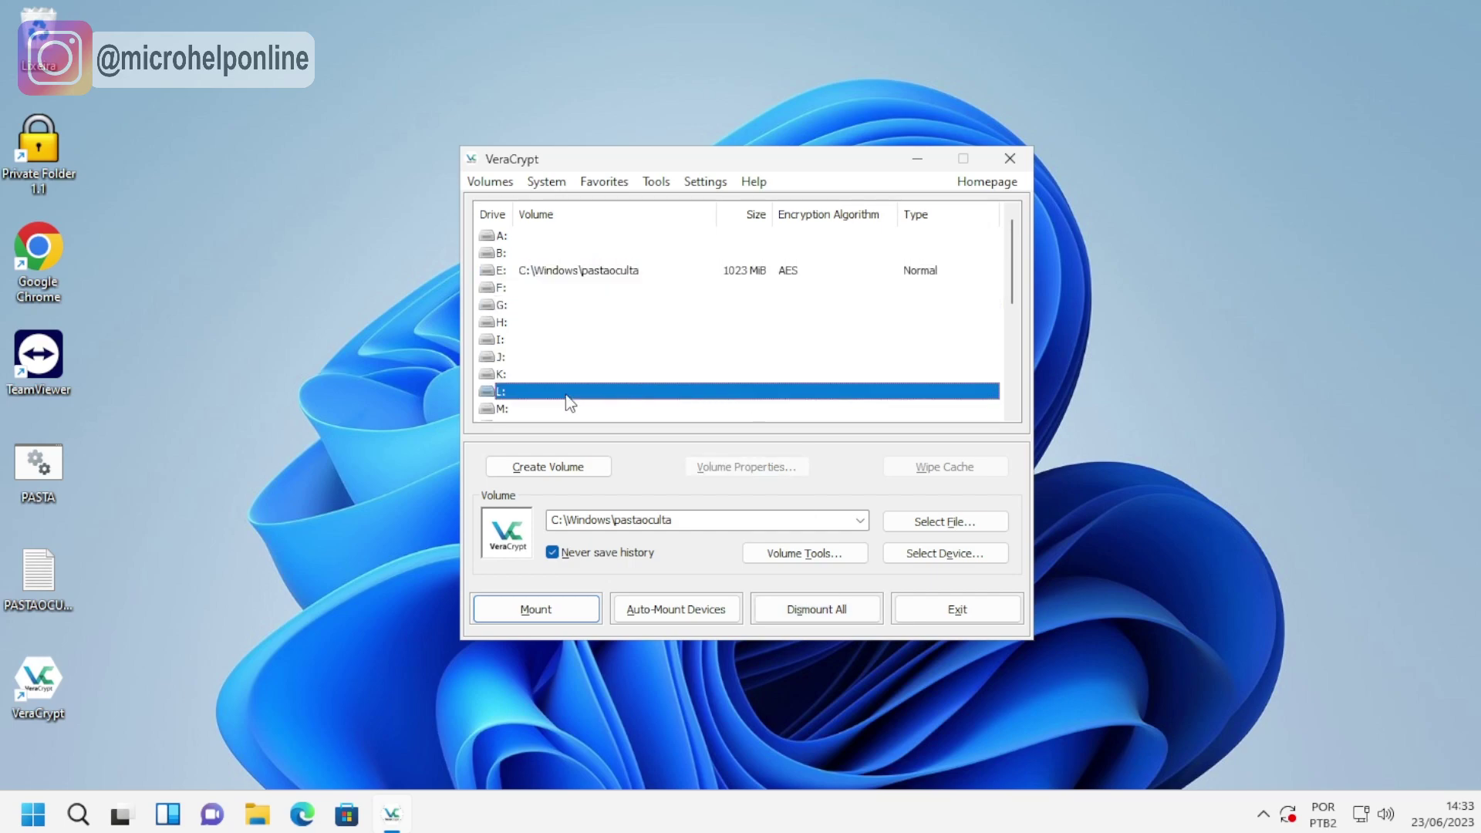
left_click(571, 307)
left_click(572, 322)
left_click(568, 357)
left_click(562, 408)
left_click(544, 274)
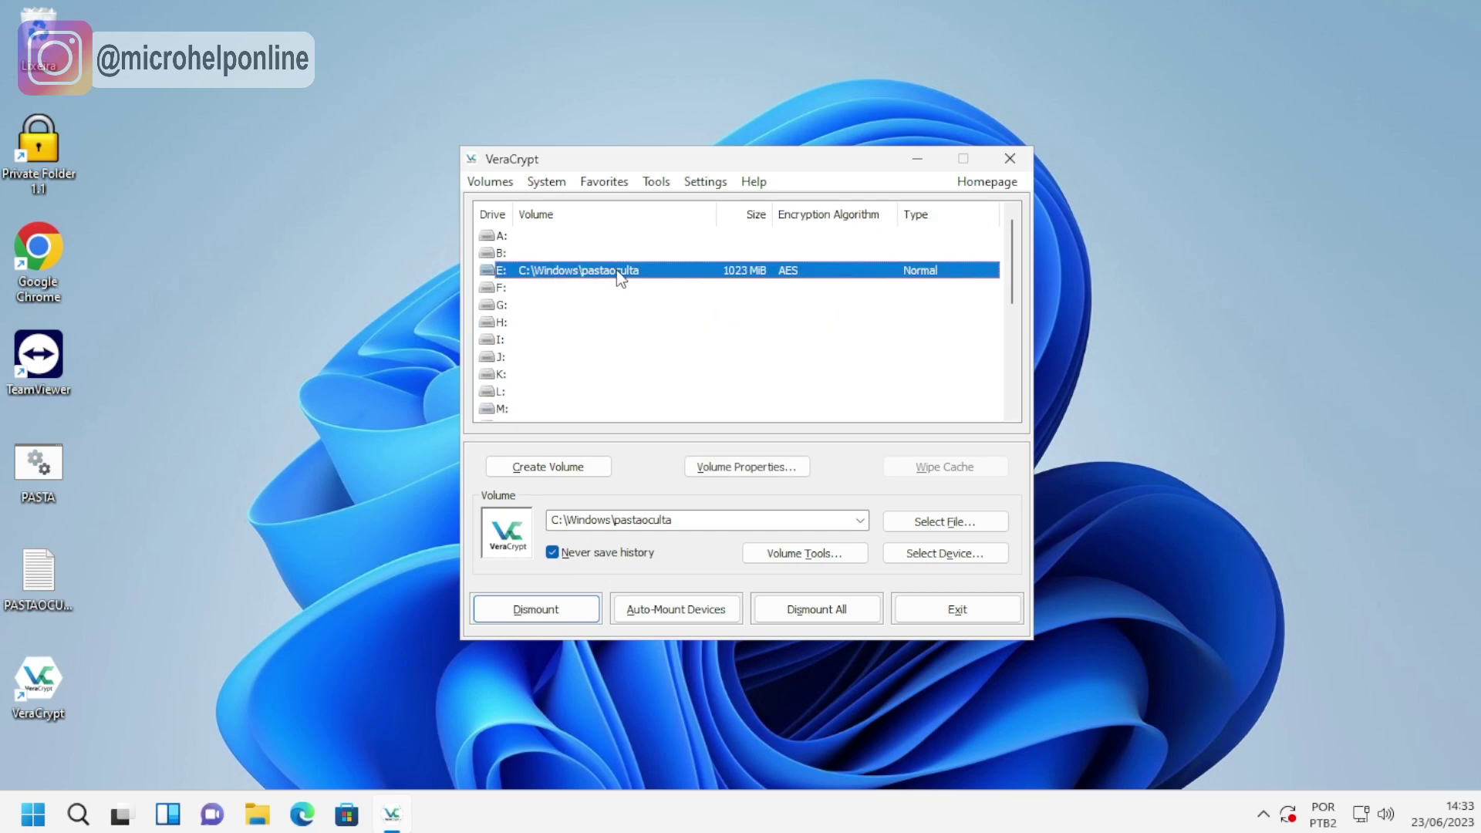
left_click(810, 613)
Quit VeraCrypt and reopen File Explorer on Este Computador to check the drives.
left_click(572, 270)
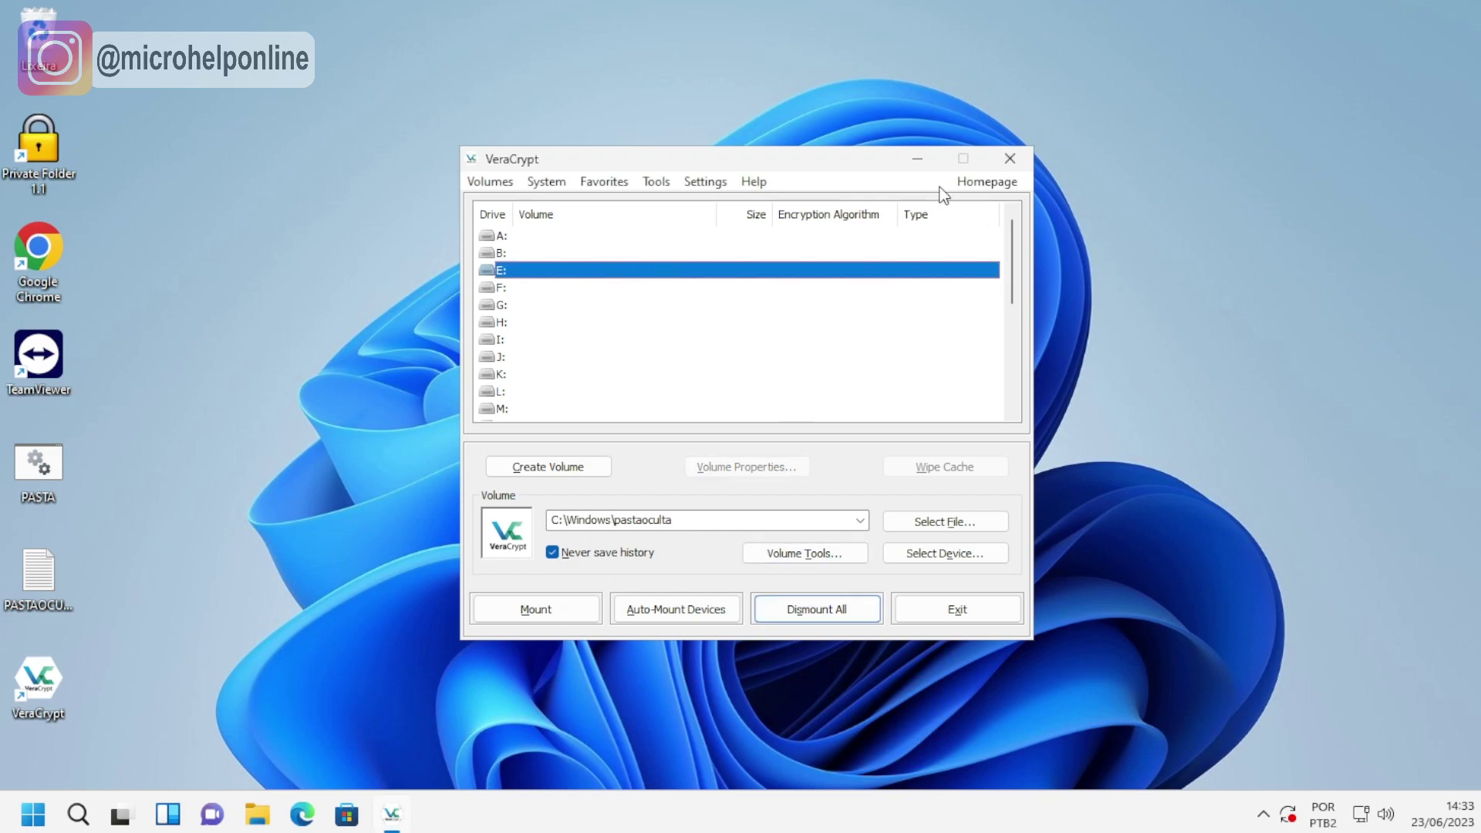
left_click(1012, 160)
left_click(258, 814)
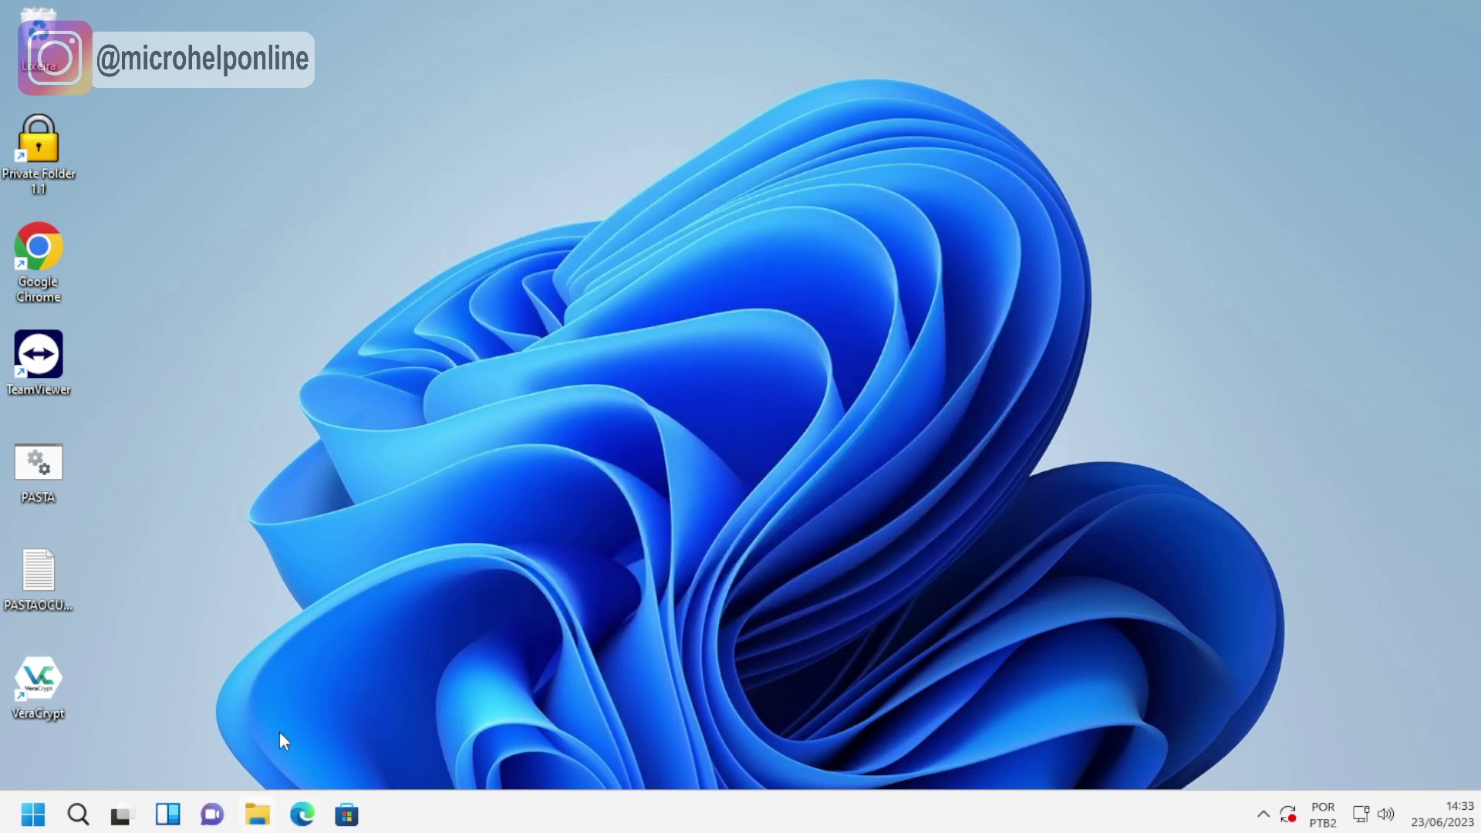
left_click(95, 463)
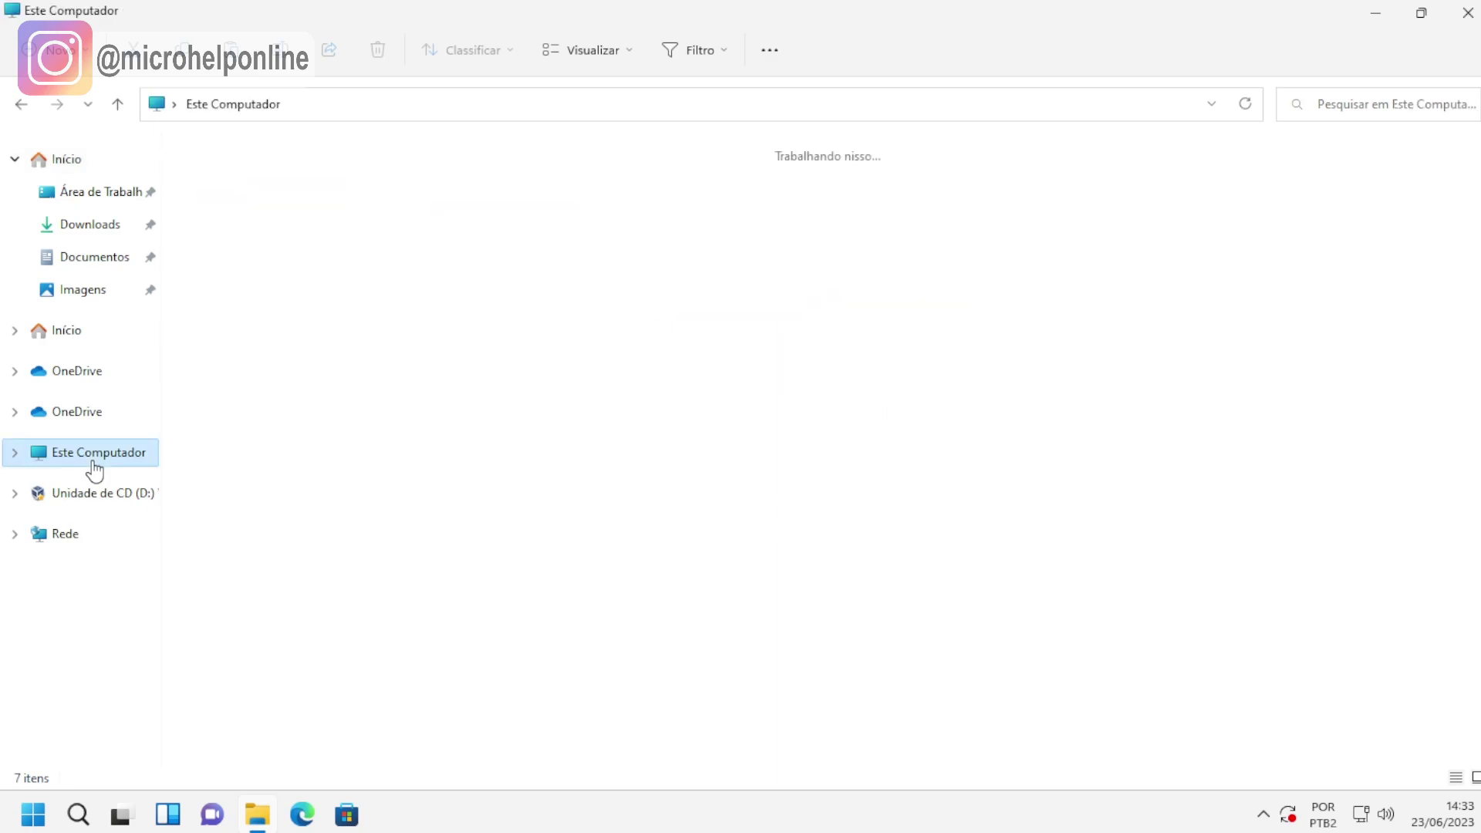